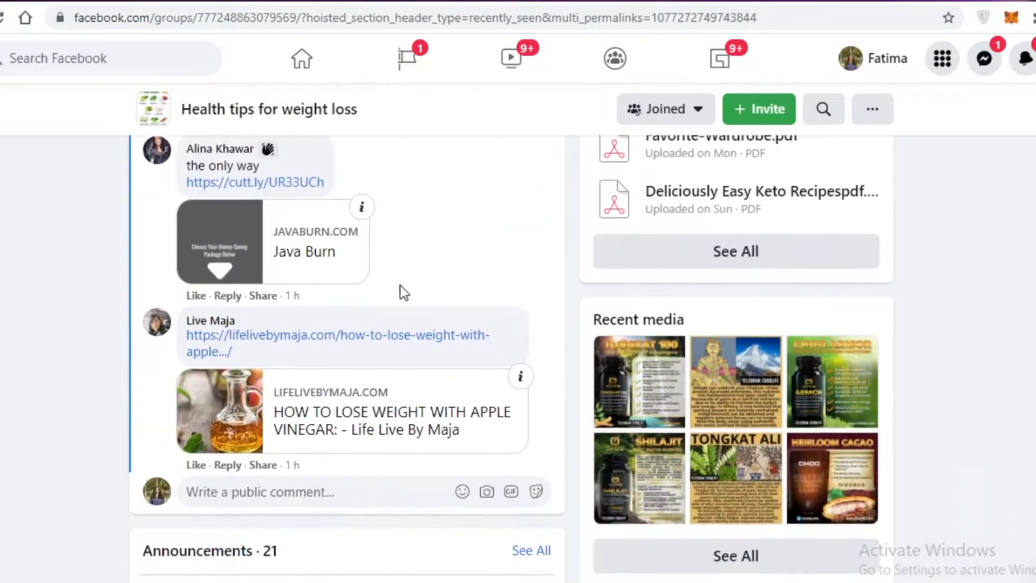
Open warriorplus.com in a new browser tab and look through its home page
{"action": "scroll", "coordinate": [372, 293], "scroll_direction": "up", "scroll_amount": 8}
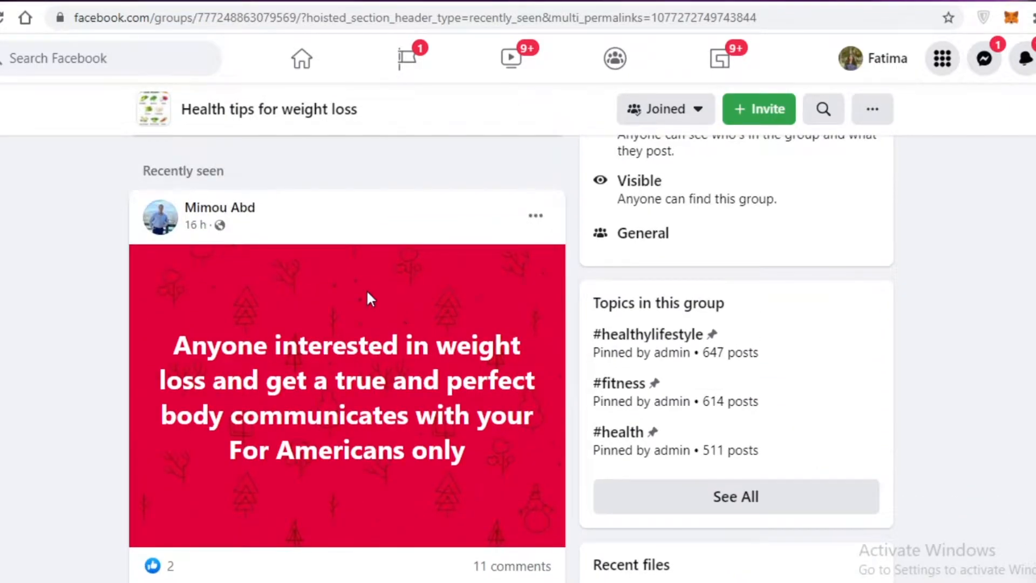
{"action": "key", "text": "ctrl+t"}
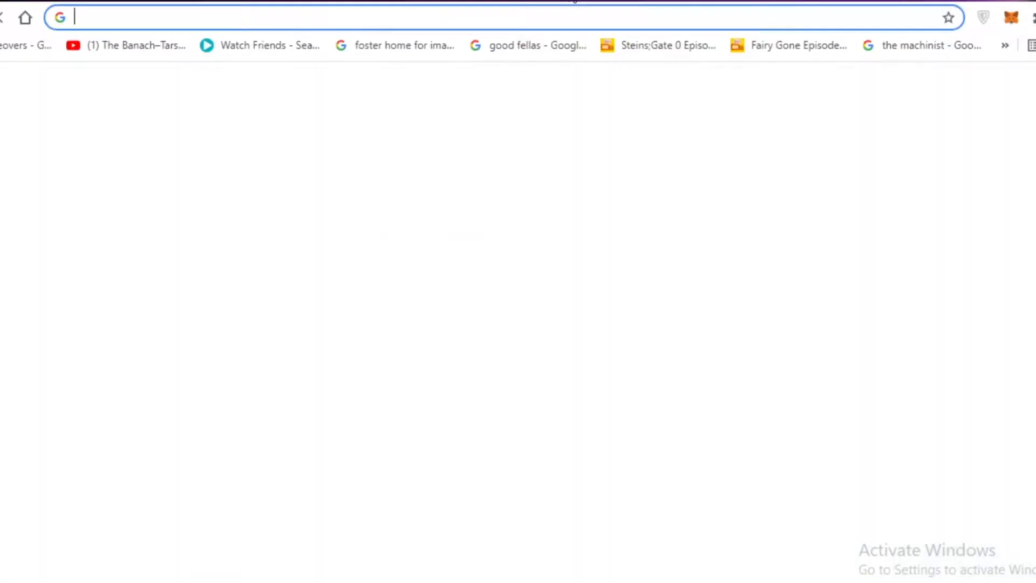
{"action": "type", "text": "warrio"}
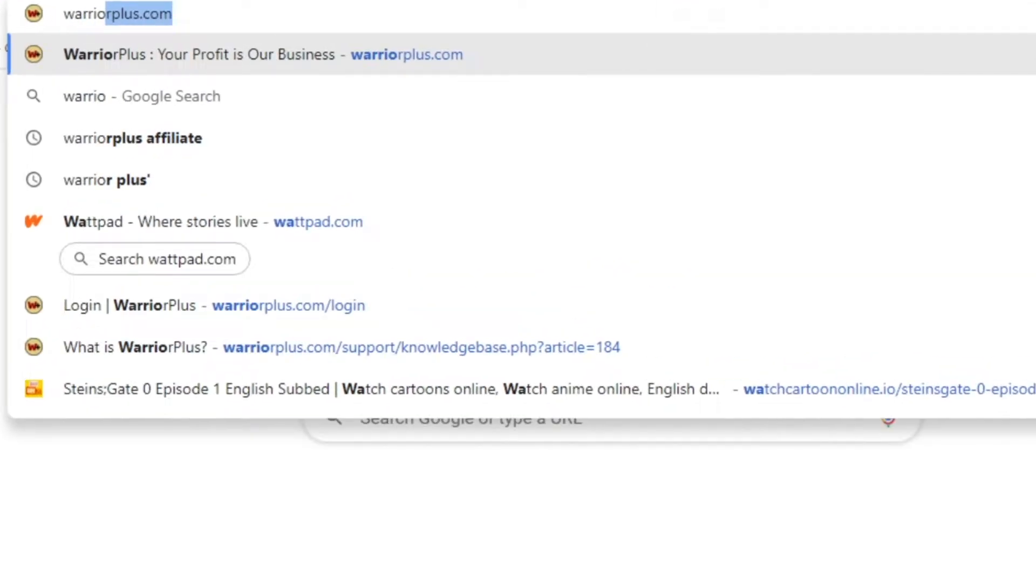
{"action": "key", "text": "Return"}
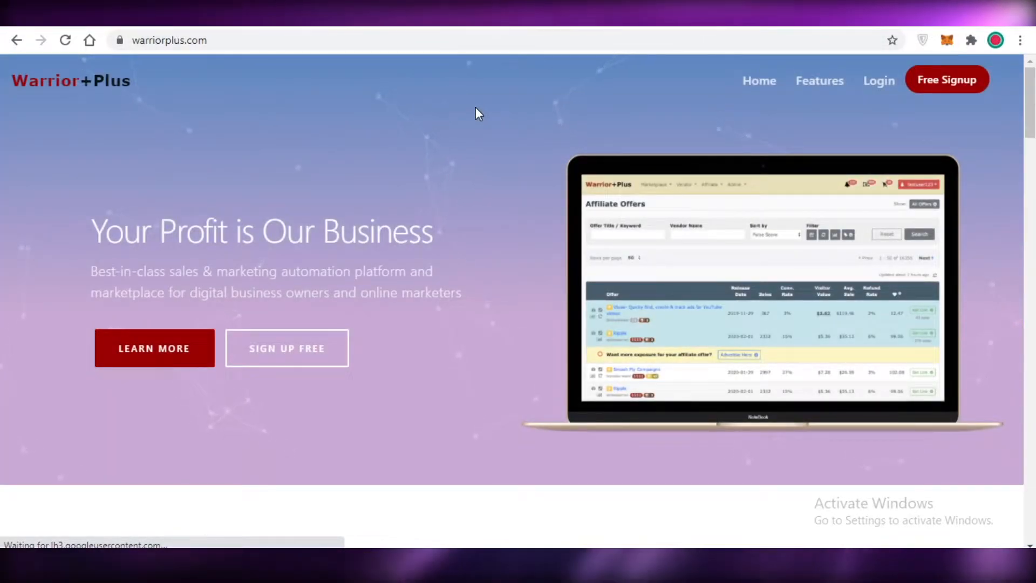
{"action": "scroll", "coordinate": [405, 156], "scroll_direction": "down", "scroll_amount": 15}
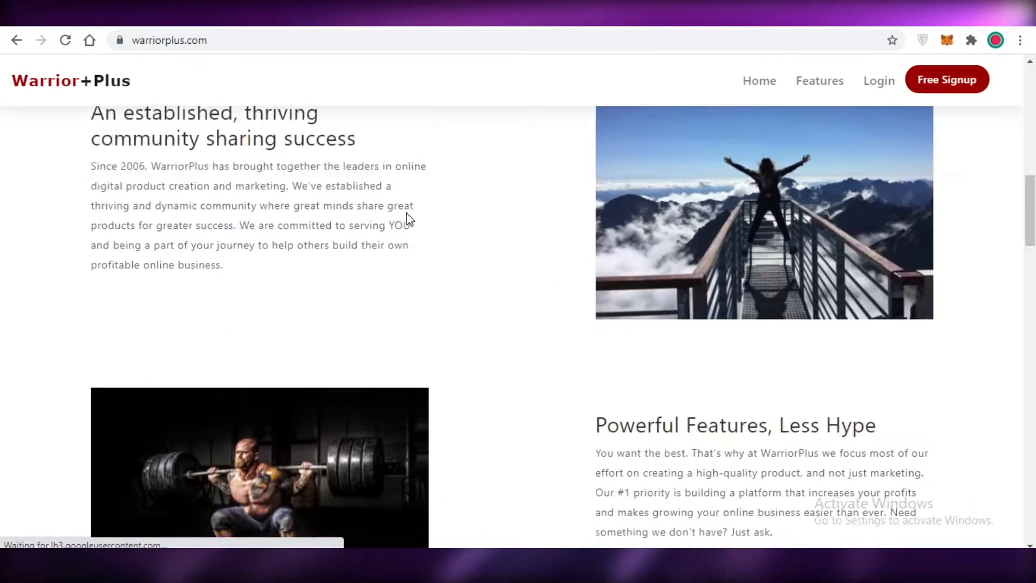
{"action": "scroll", "coordinate": [291, 136], "scroll_direction": "down", "scroll_amount": 5}
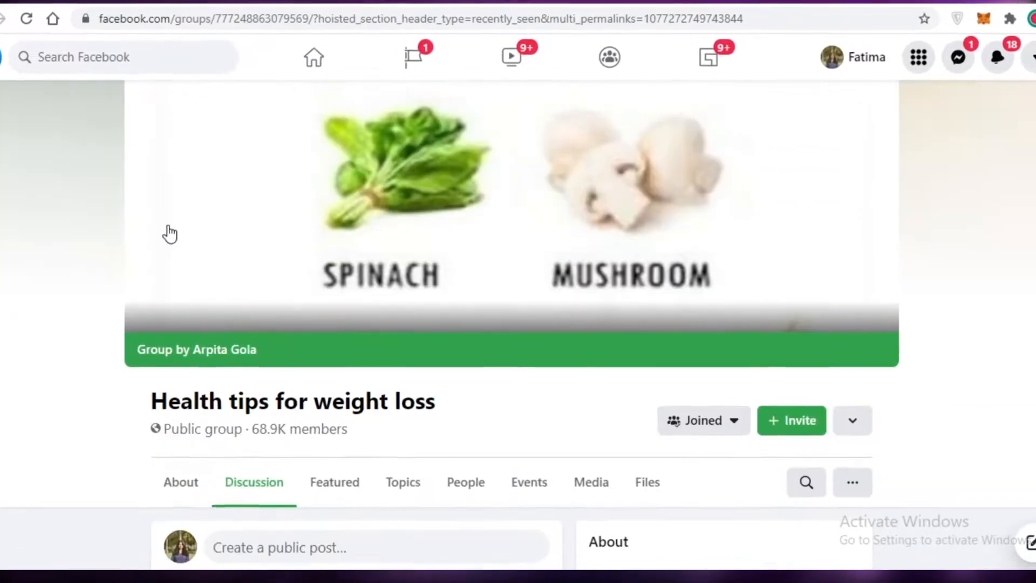
Return to the Facebook weight loss group and search Facebook for "fitness groups"
{"action": "scroll", "coordinate": [164, 232], "scroll_direction": "down", "scroll_amount": 6}
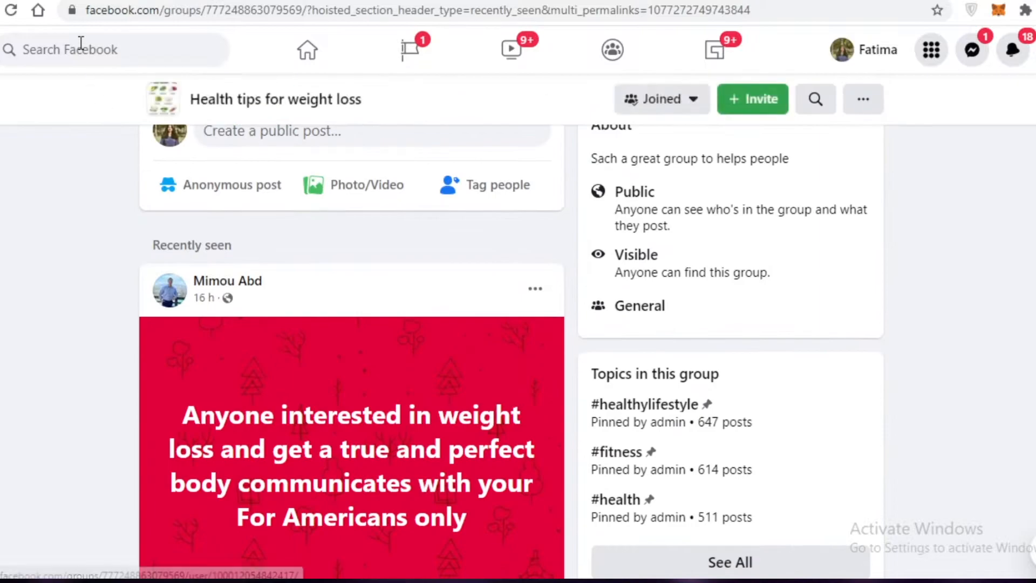
{"action": "scroll", "coordinate": [416, 231], "scroll_direction": "down", "scroll_amount": 10}
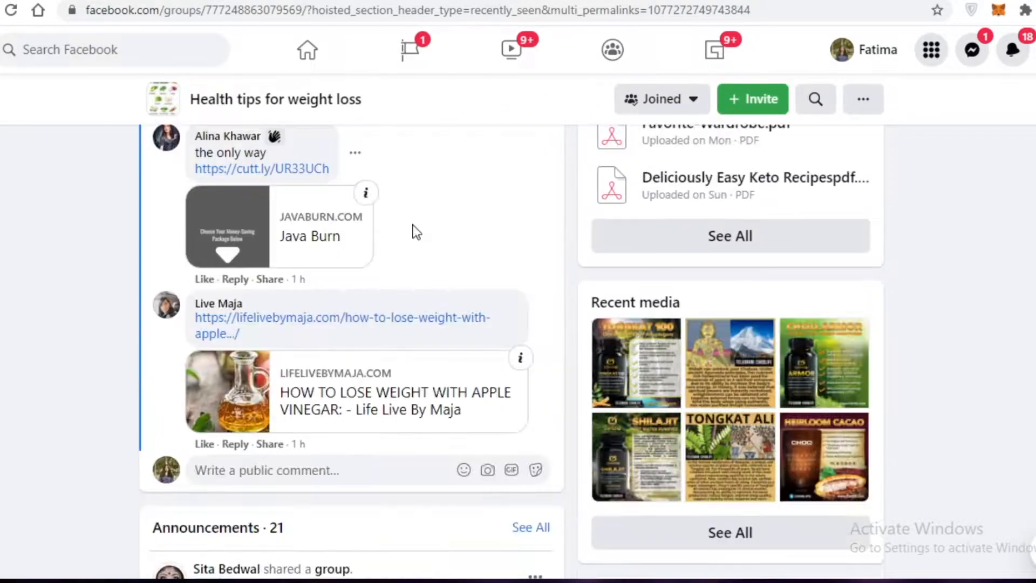
{"action": "scroll", "coordinate": [416, 231], "scroll_direction": "up", "scroll_amount": 15}
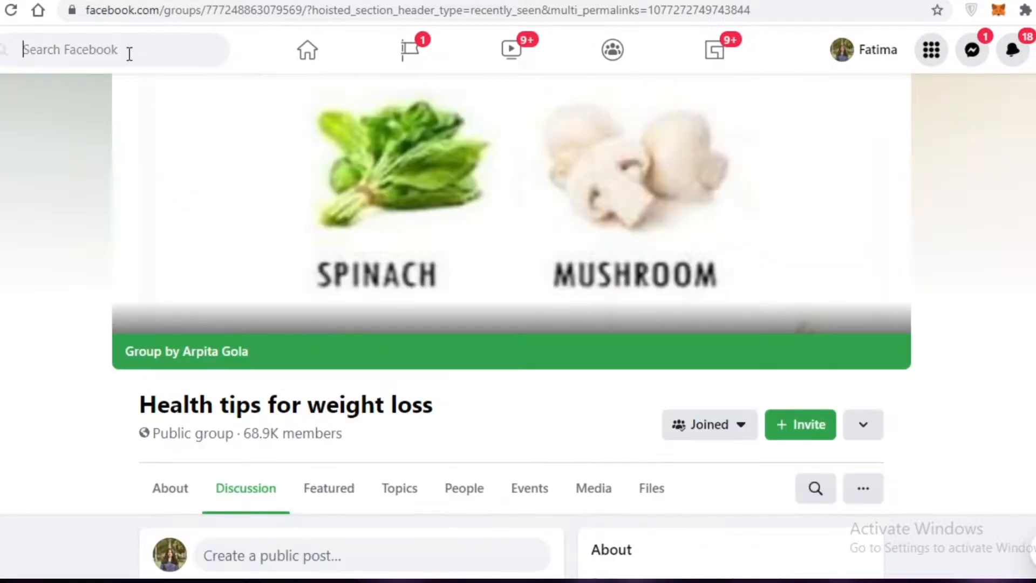
{"action": "left_click", "coordinate": [138, 50]}
{"action": "type", "text": "fitness groups"}
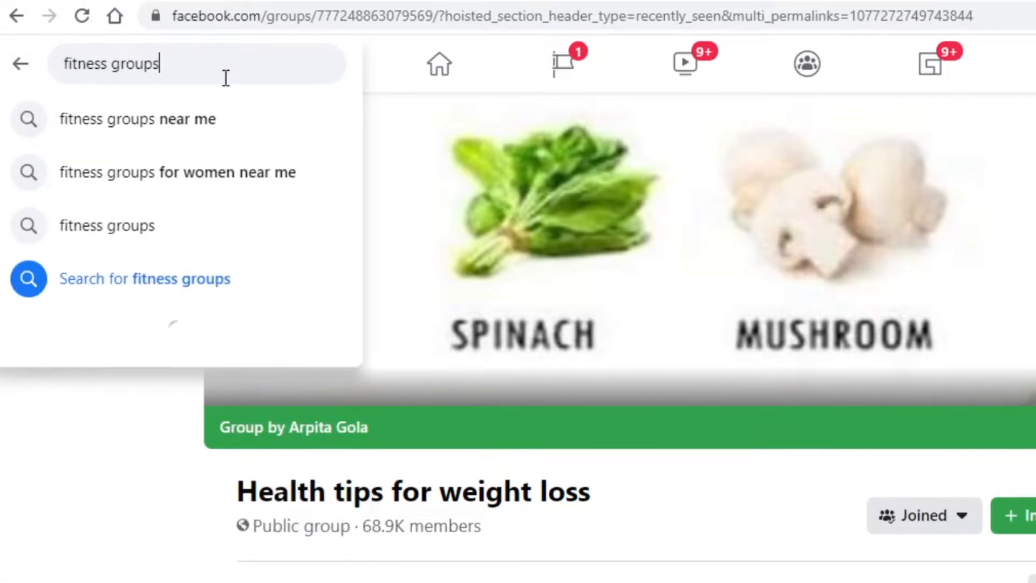
{"action": "key", "text": "Return"}
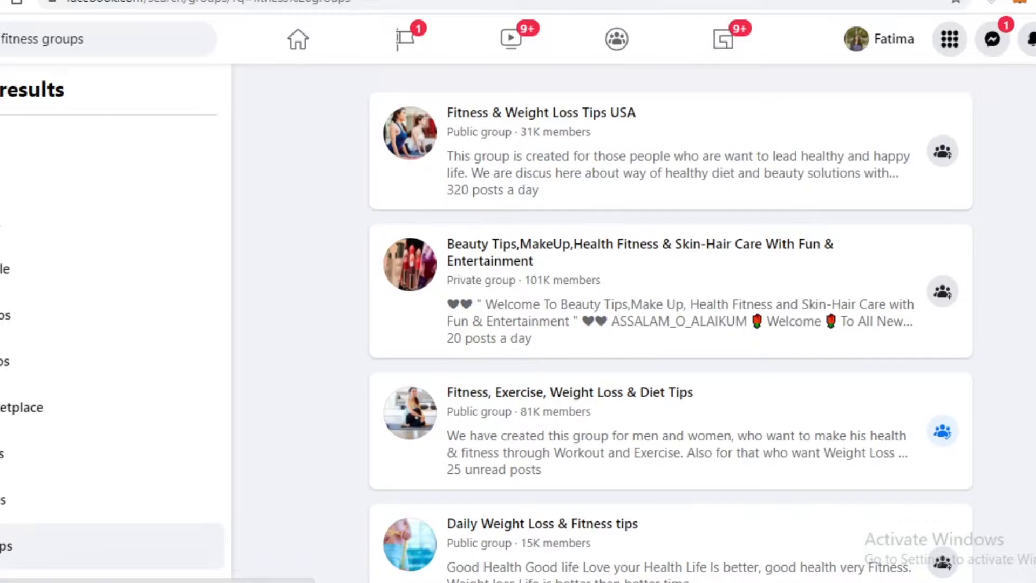
Join several listed groups, including Fitness & Weight Loss Tips USA, Daily Weight Loss & Fitness tips and USA Health & fitness, skipping the membership questions
{"action": "scroll", "coordinate": [864, 303], "scroll_direction": "down", "scroll_amount": 6}
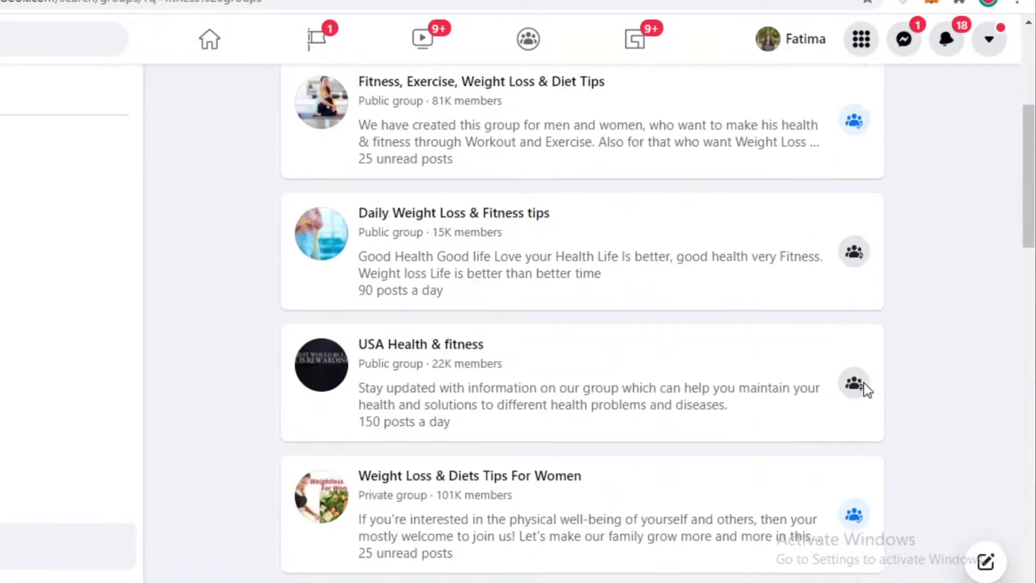
{"action": "left_click", "coordinate": [864, 346]}
{"action": "scroll", "coordinate": [858, 324], "scroll_direction": "down", "scroll_amount": 8}
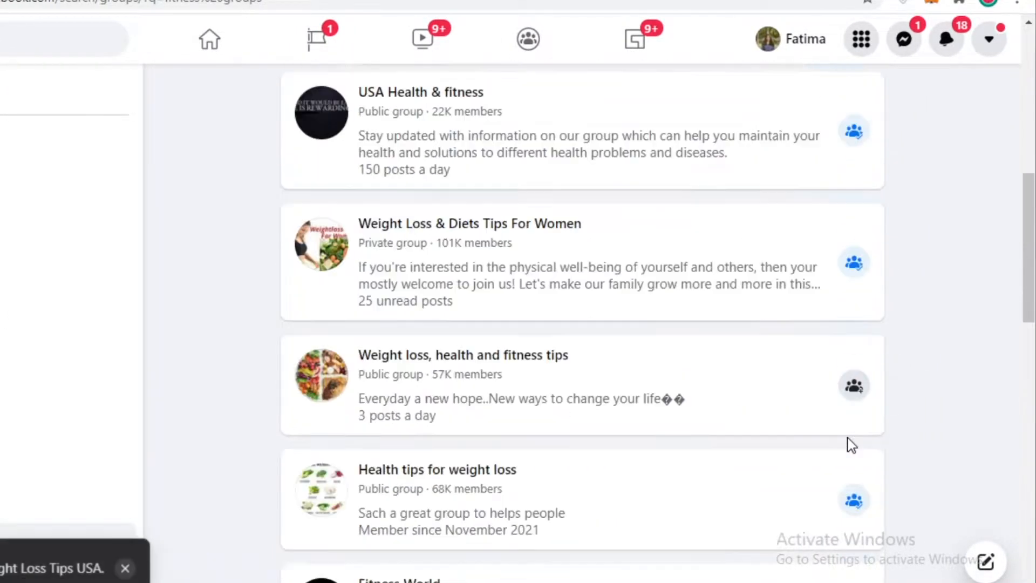
{"action": "left_click", "coordinate": [852, 151]}
{"action": "left_click", "coordinate": [639, 88]}
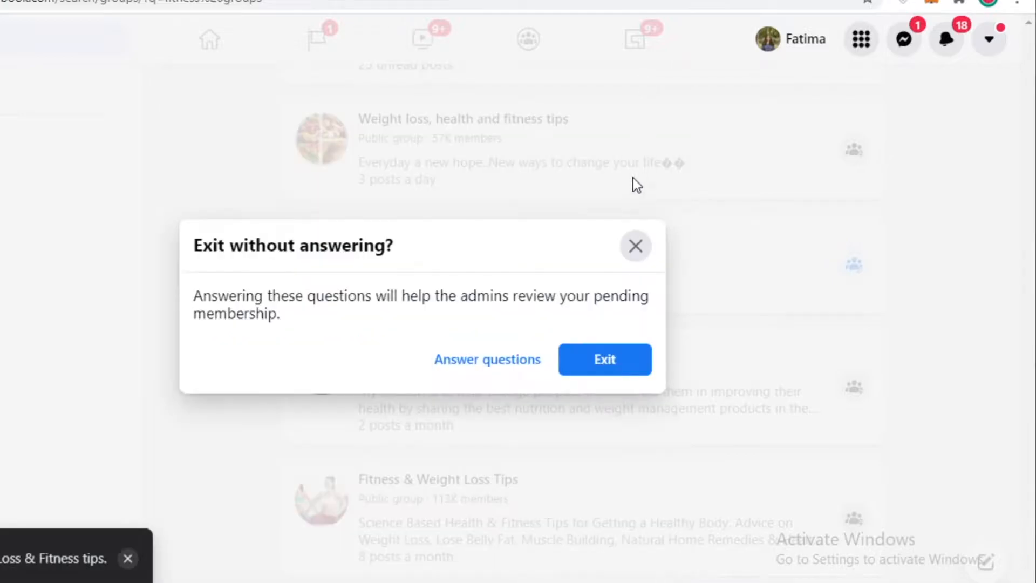
{"action": "left_click", "coordinate": [632, 249]}
{"action": "scroll", "coordinate": [704, 141], "scroll_direction": "down", "scroll_amount": 6}
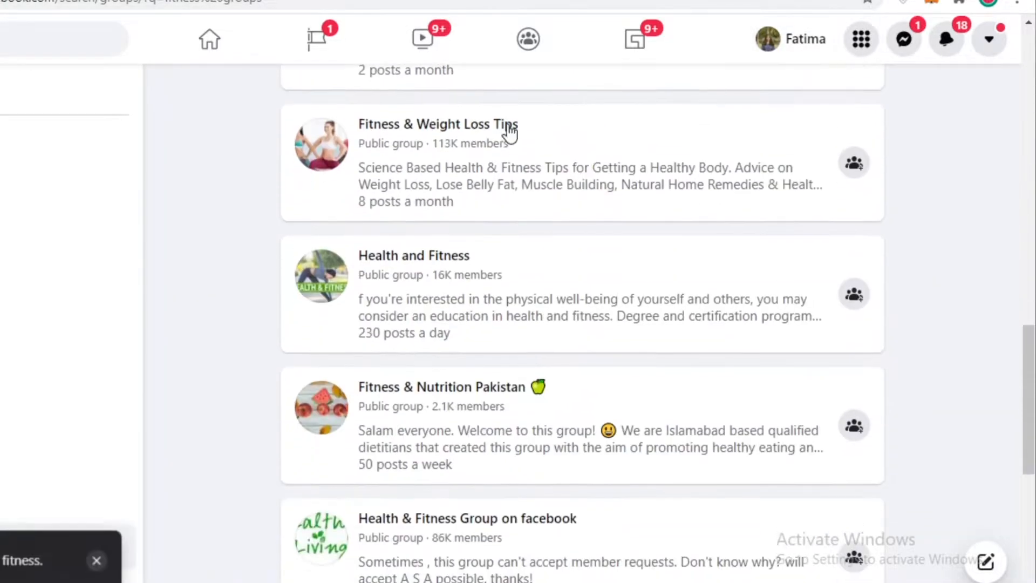
Open the Weight Loss & Diets Tips For Women group from the search results
{"action": "scroll", "coordinate": [359, 185], "scroll_direction": "up", "scroll_amount": 20}
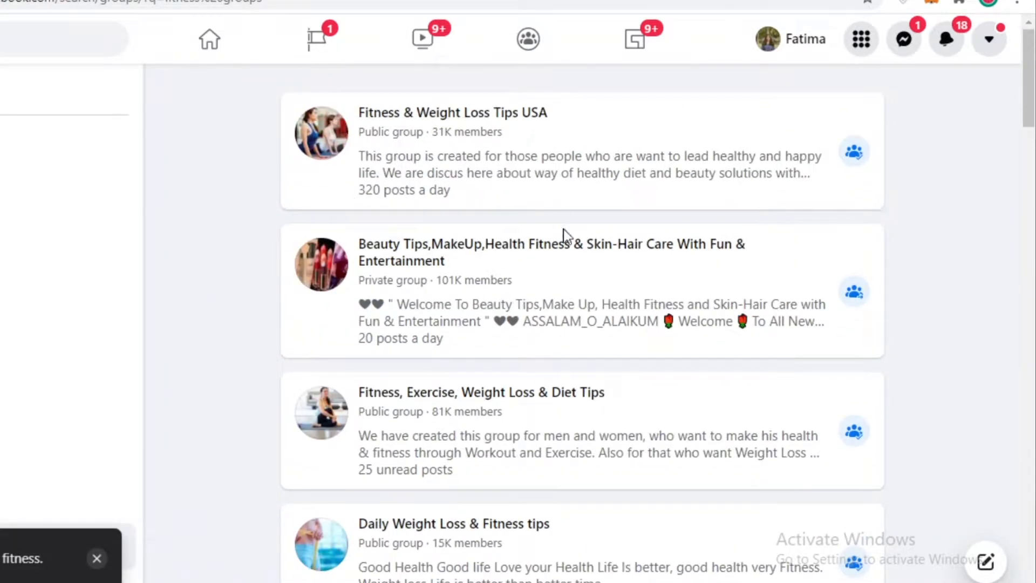
{"action": "scroll", "coordinate": [564, 294], "scroll_direction": "down", "scroll_amount": 10}
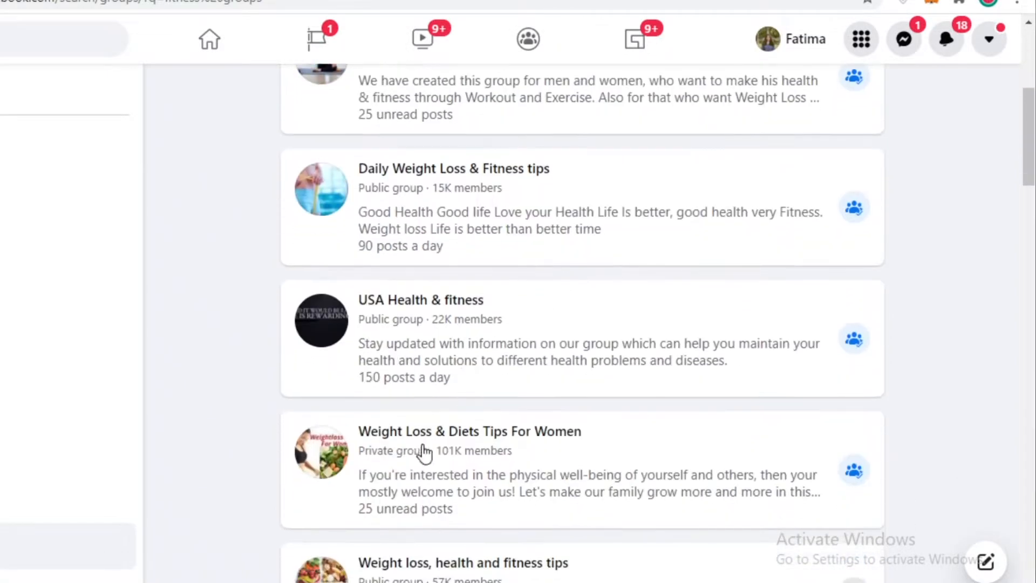
{"action": "left_click", "coordinate": [493, 261]}
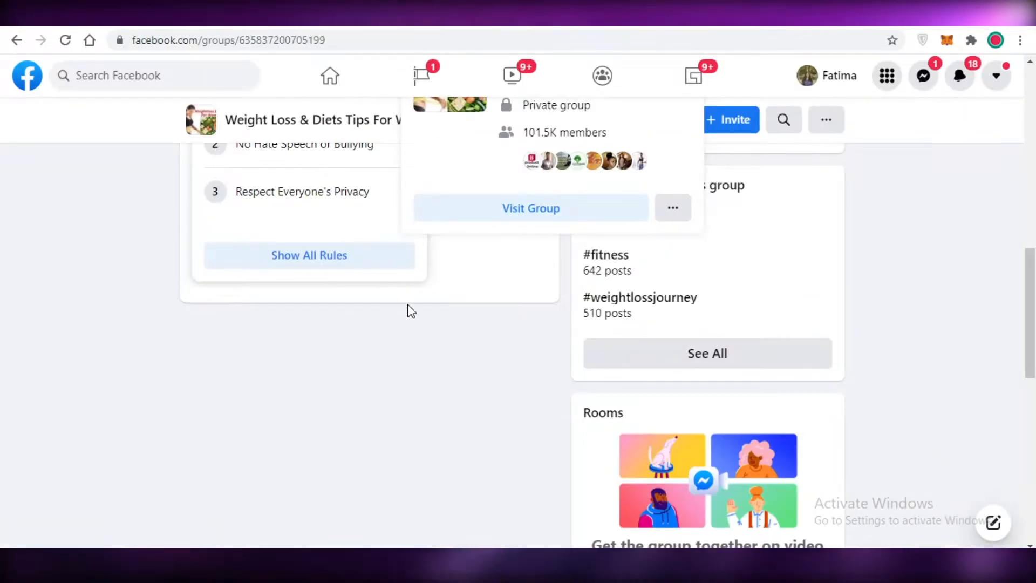
Examine the top posts and their comments in the Weight Loss & Diets Tips For Women group for promotional post examples
{"action": "scroll", "coordinate": [407, 308], "scroll_direction": "down", "scroll_amount": 4}
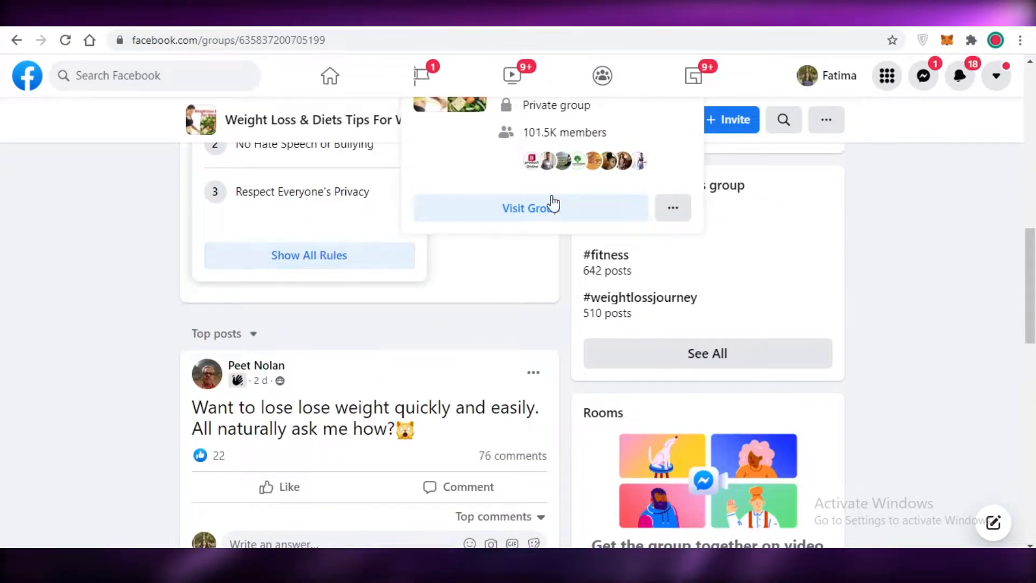
{"action": "scroll", "coordinate": [919, 216], "scroll_direction": "up", "scroll_amount": 3}
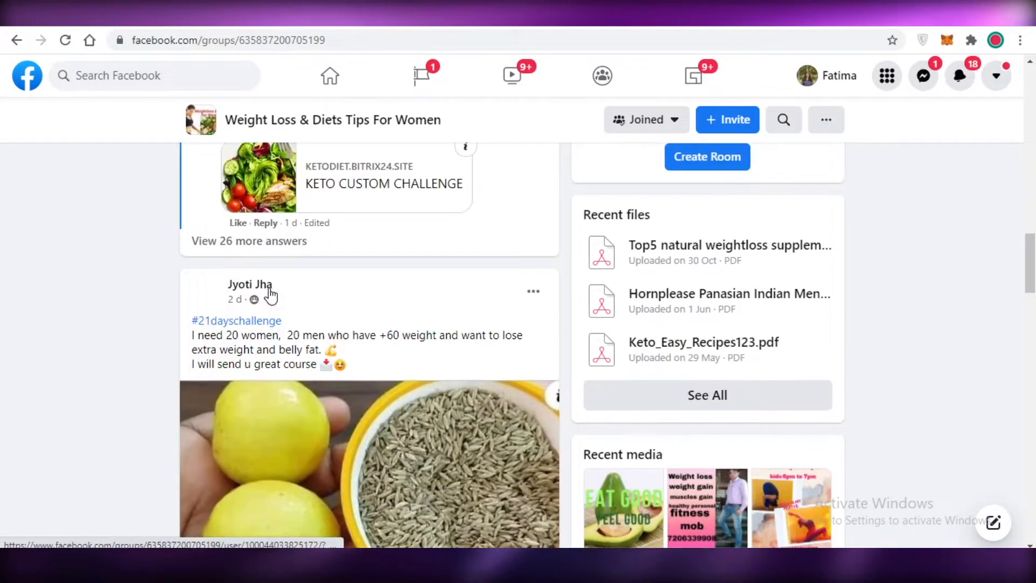
{"action": "scroll", "coordinate": [270, 300], "scroll_direction": "down", "scroll_amount": 4}
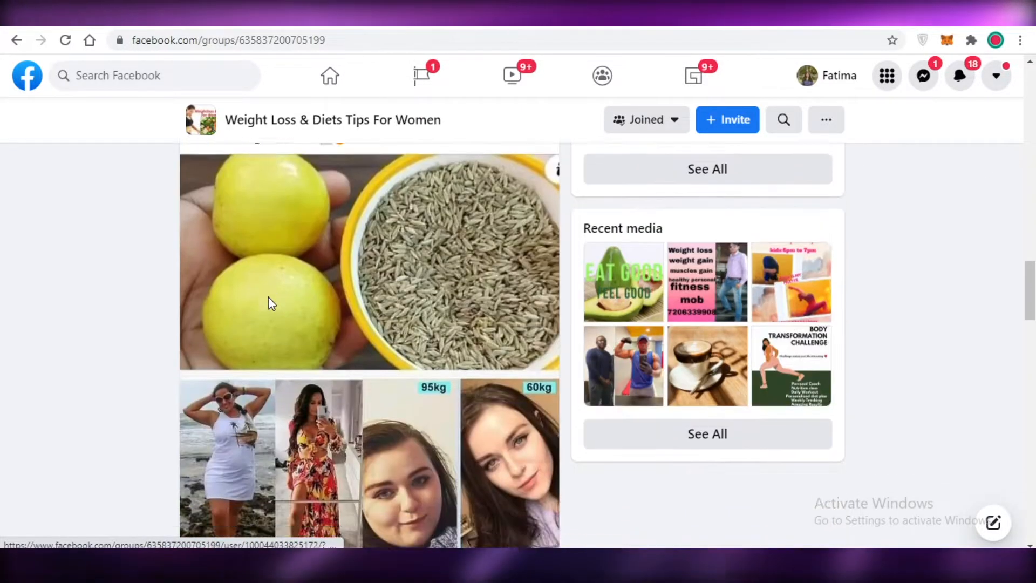
{"action": "scroll", "coordinate": [273, 267], "scroll_direction": "down", "scroll_amount": 15}
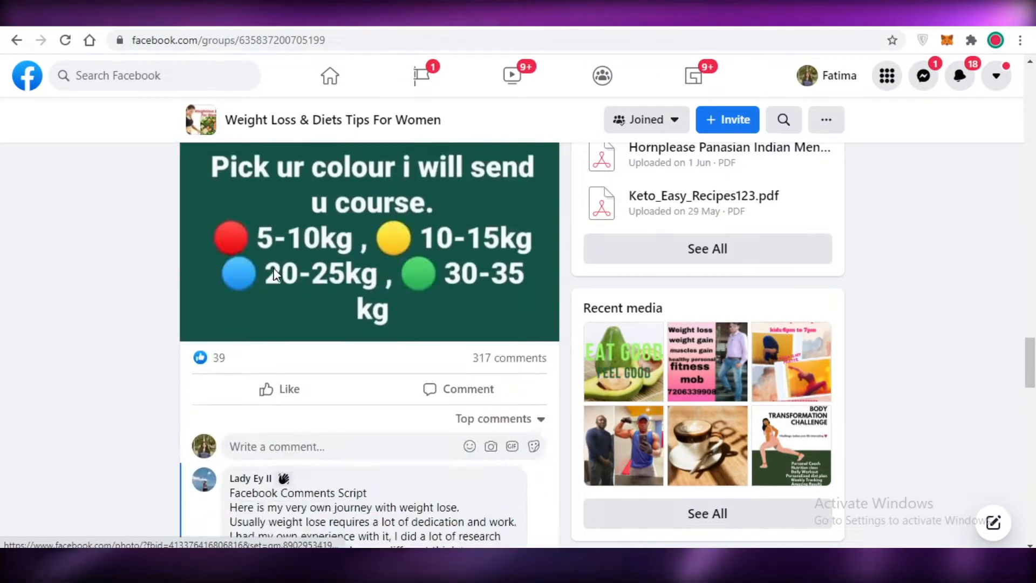
{"action": "scroll", "coordinate": [275, 272], "scroll_direction": "up", "scroll_amount": 2}
{"action": "scroll", "coordinate": [273, 268], "scroll_direction": "up", "scroll_amount": 1}
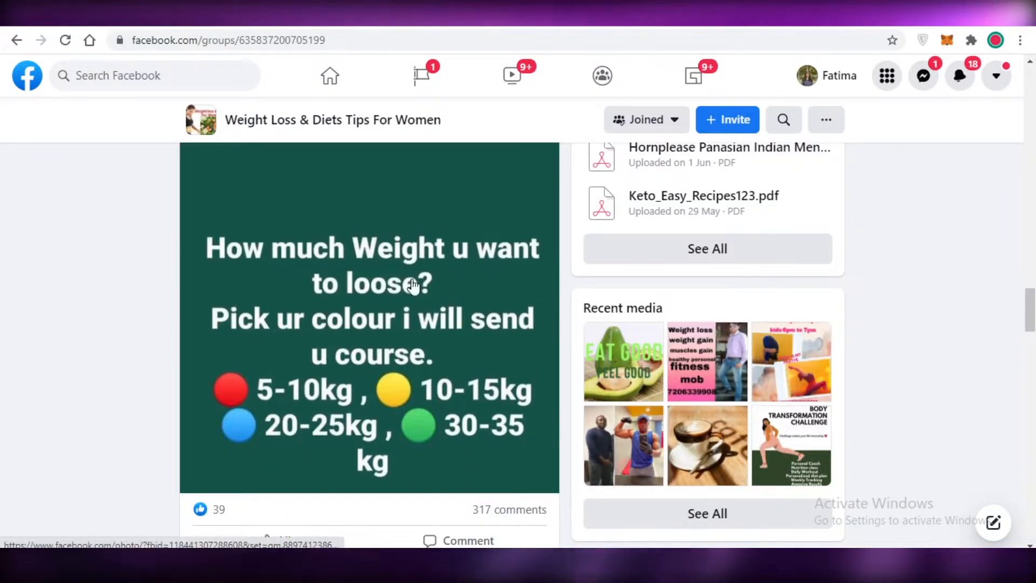
{"action": "scroll", "coordinate": [406, 309], "scroll_direction": "up", "scroll_amount": 1}
{"action": "scroll", "coordinate": [289, 240], "scroll_direction": "up", "scroll_amount": 1}
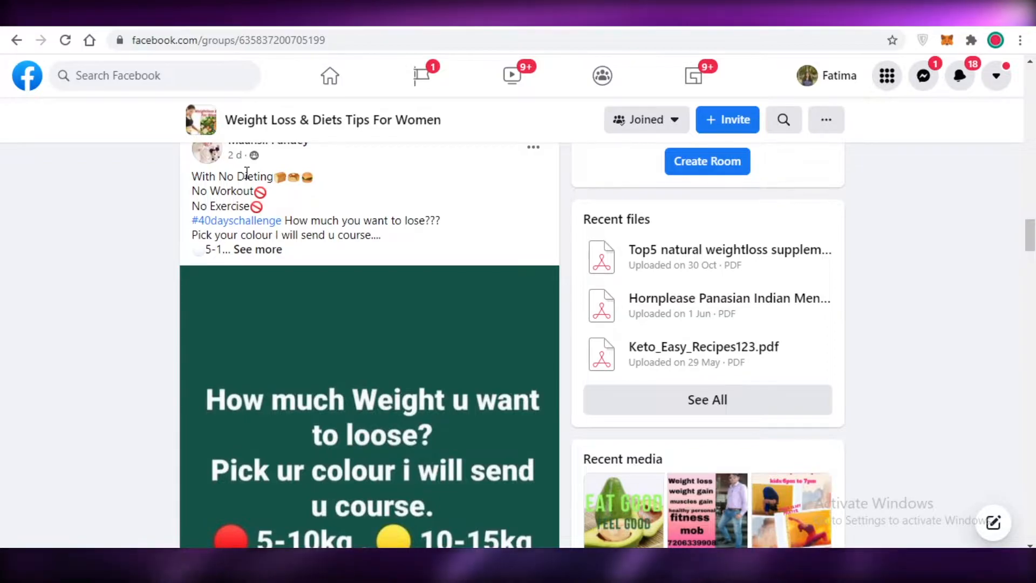
{"action": "scroll", "coordinate": [294, 206], "scroll_direction": "down", "scroll_amount": 10}
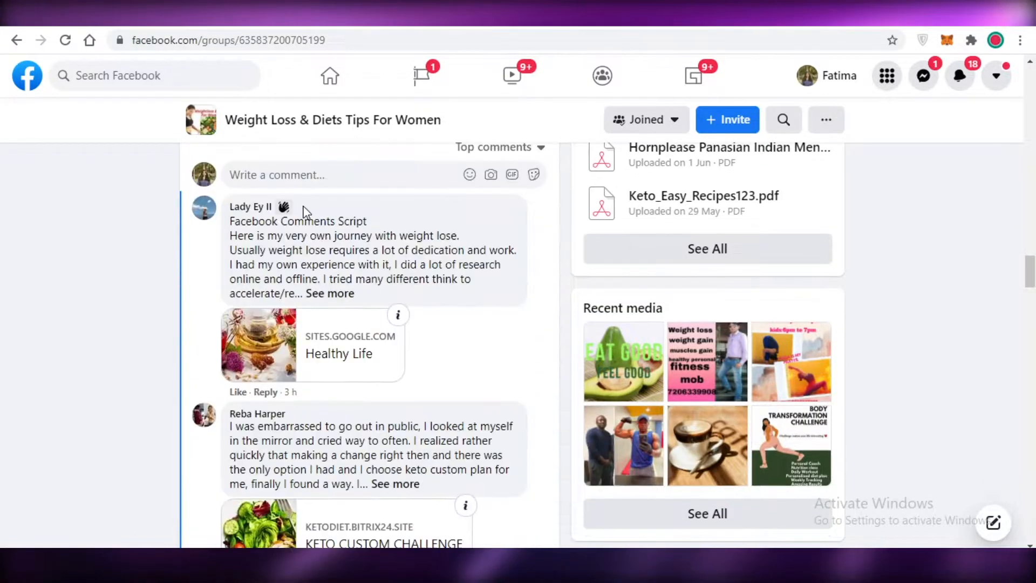
{"action": "scroll", "coordinate": [319, 236], "scroll_direction": "down", "scroll_amount": 15}
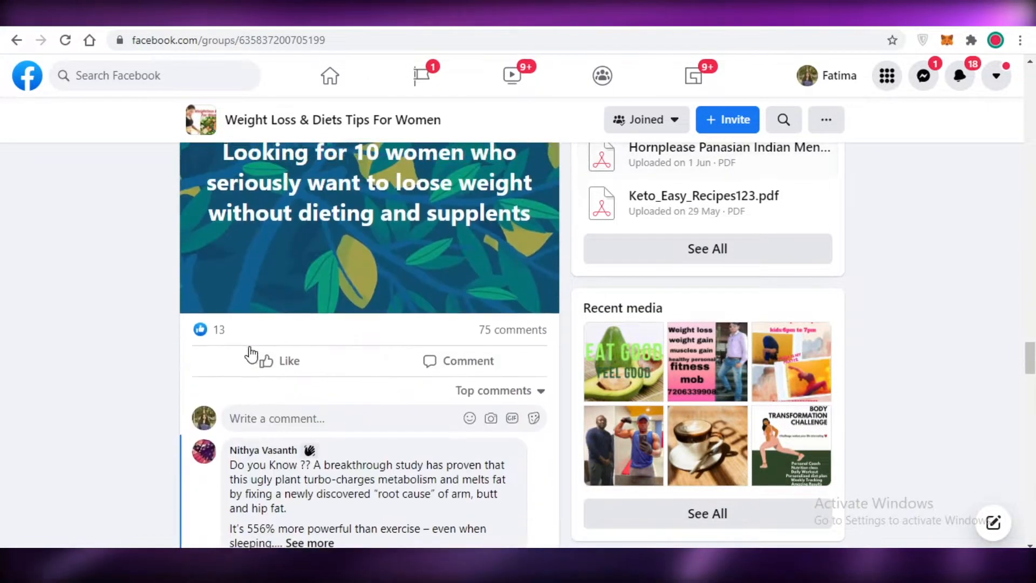
{"action": "scroll", "coordinate": [367, 304], "scroll_direction": "up", "scroll_amount": 6}
{"action": "scroll", "coordinate": [237, 297], "scroll_direction": "down", "scroll_amount": 5}
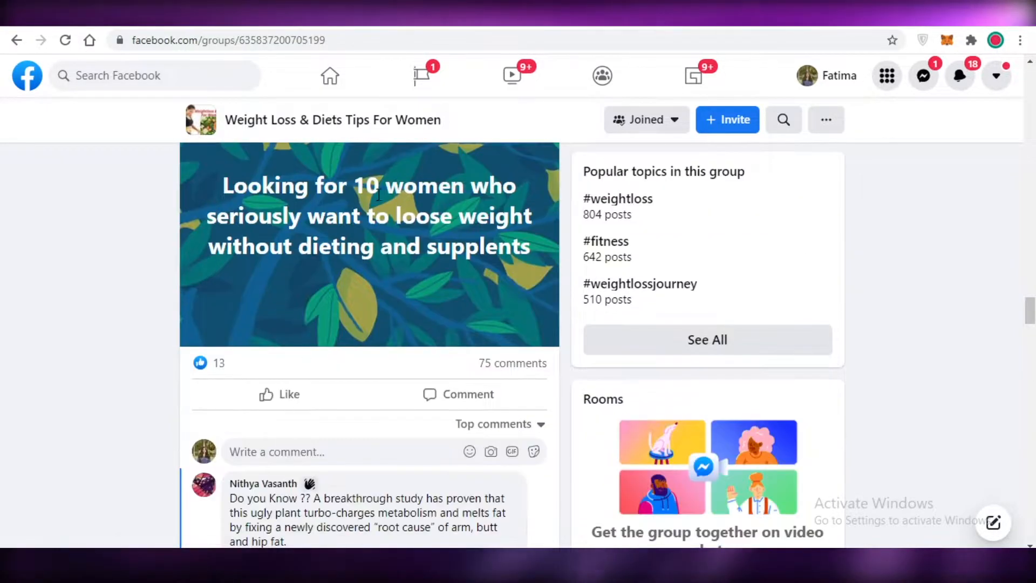
{"action": "scroll", "coordinate": [254, 219], "scroll_direction": "down", "scroll_amount": 5}
{"action": "scroll", "coordinate": [290, 234], "scroll_direction": "up", "scroll_amount": 7}
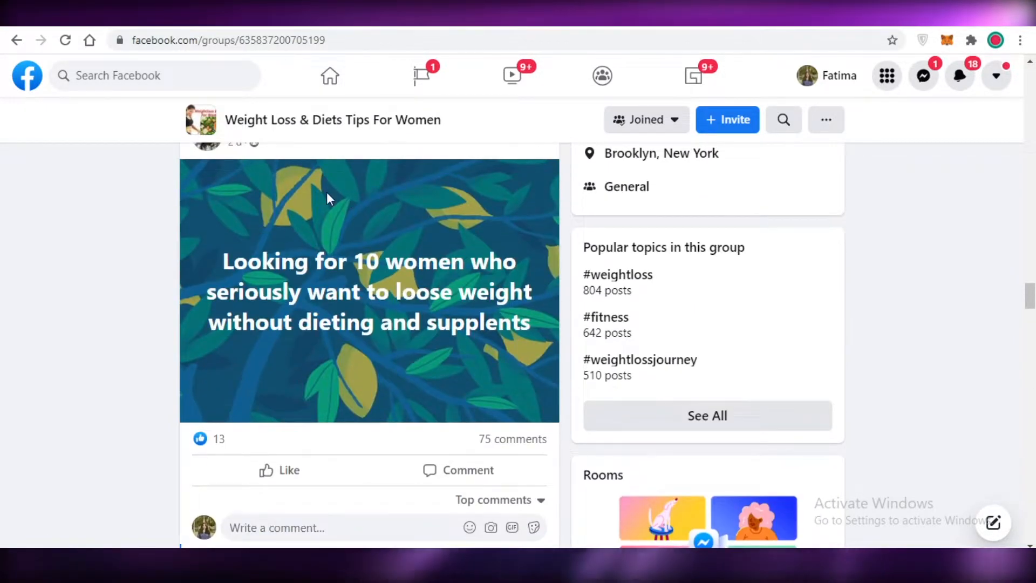
{"action": "scroll", "coordinate": [281, 216], "scroll_direction": "down", "scroll_amount": 8}
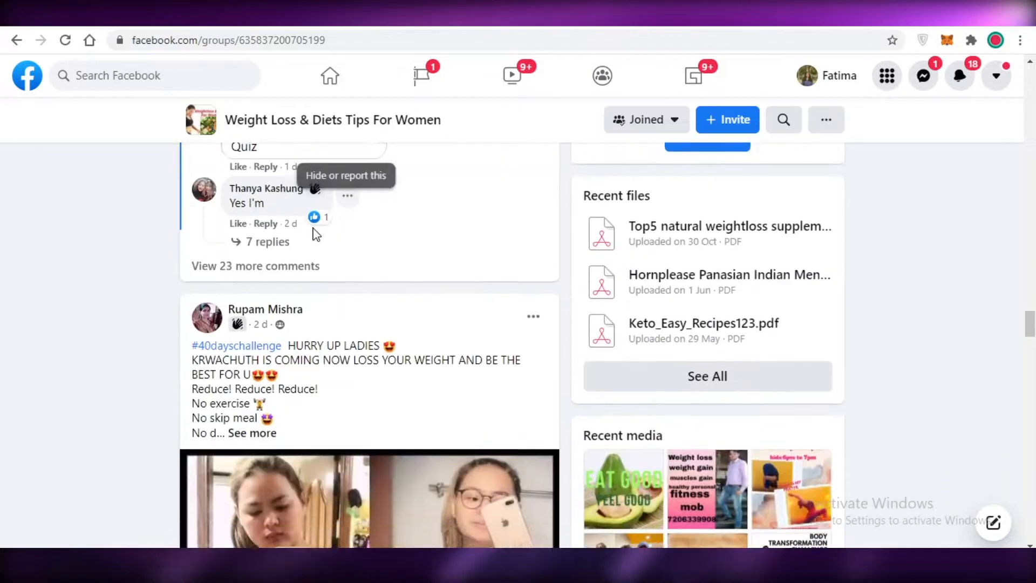
{"action": "scroll", "coordinate": [319, 235], "scroll_direction": "down", "scroll_amount": 9}
{"action": "scroll", "coordinate": [327, 238], "scroll_direction": "up", "scroll_amount": 10}
{"action": "scroll", "coordinate": [332, 259], "scroll_direction": "down", "scroll_amount": 7}
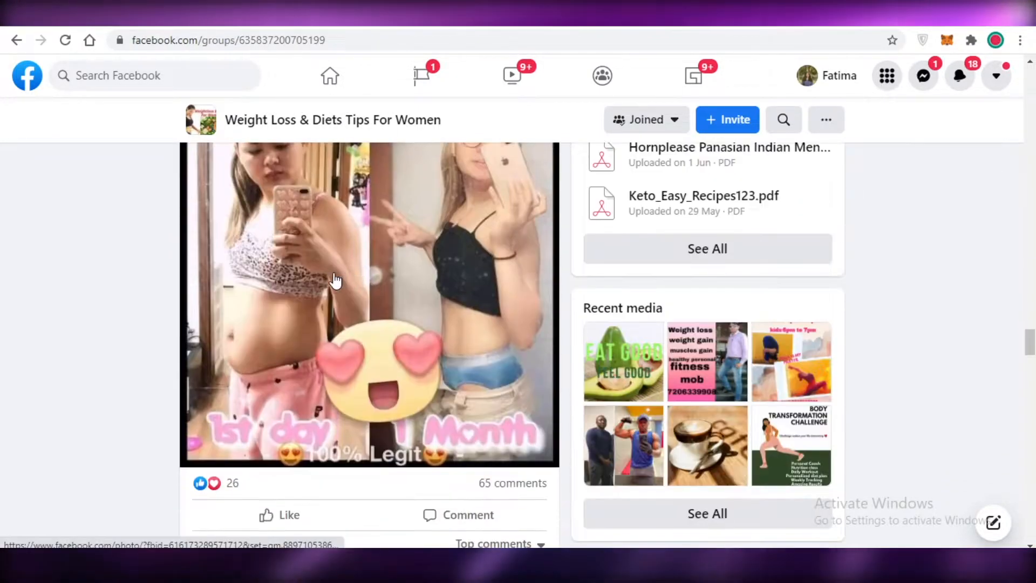
{"action": "scroll", "coordinate": [334, 281], "scroll_direction": "up", "scroll_amount": 3}
{"action": "scroll", "coordinate": [302, 237], "scroll_direction": "down", "scroll_amount": 4}
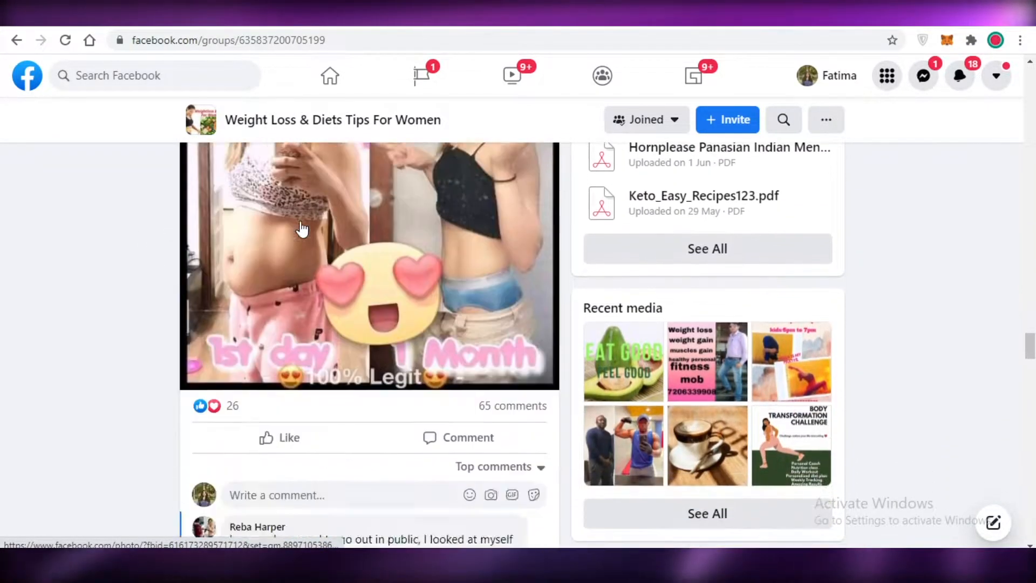
{"action": "scroll", "coordinate": [303, 233], "scroll_direction": "down", "scroll_amount": 15}
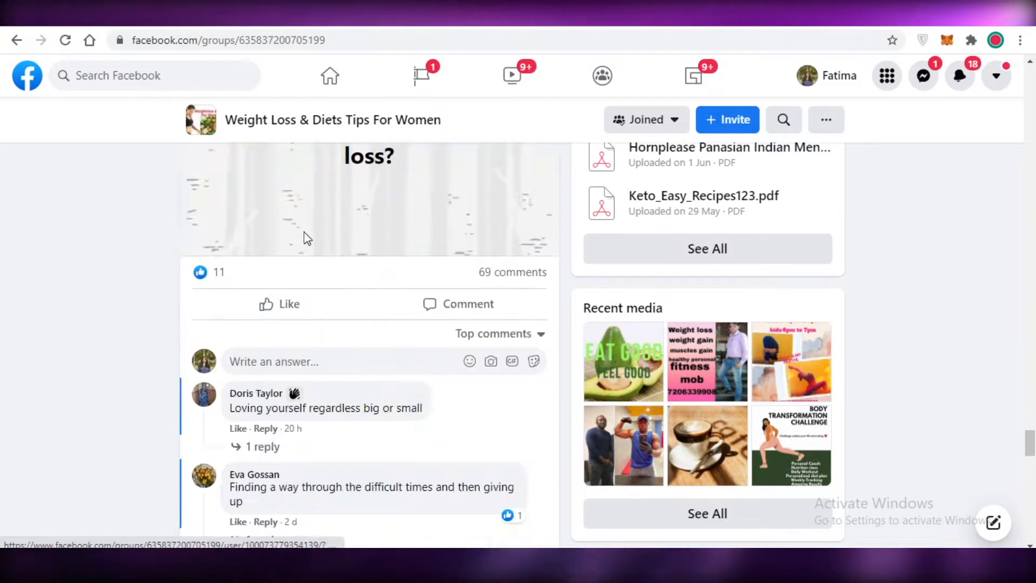
{"action": "scroll", "coordinate": [310, 240], "scroll_direction": "down", "scroll_amount": 12}
{"action": "scroll", "coordinate": [335, 270], "scroll_direction": "up", "scroll_amount": 2}
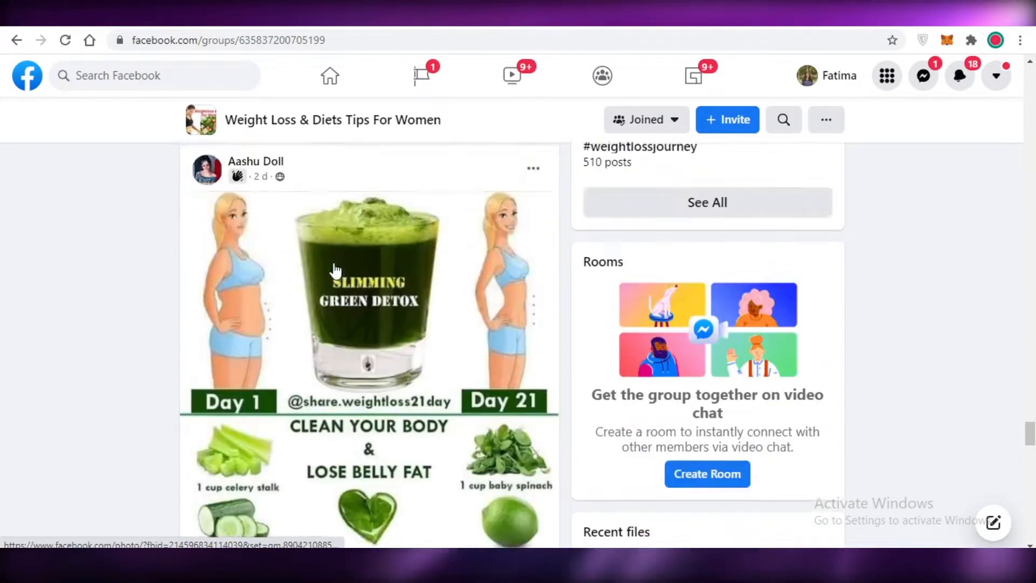
{"action": "scroll", "coordinate": [332, 281], "scroll_direction": "up", "scroll_amount": 2}
{"action": "scroll", "coordinate": [297, 291], "scroll_direction": "down", "scroll_amount": 7}
{"action": "scroll", "coordinate": [281, 259], "scroll_direction": "up", "scroll_amount": 3}
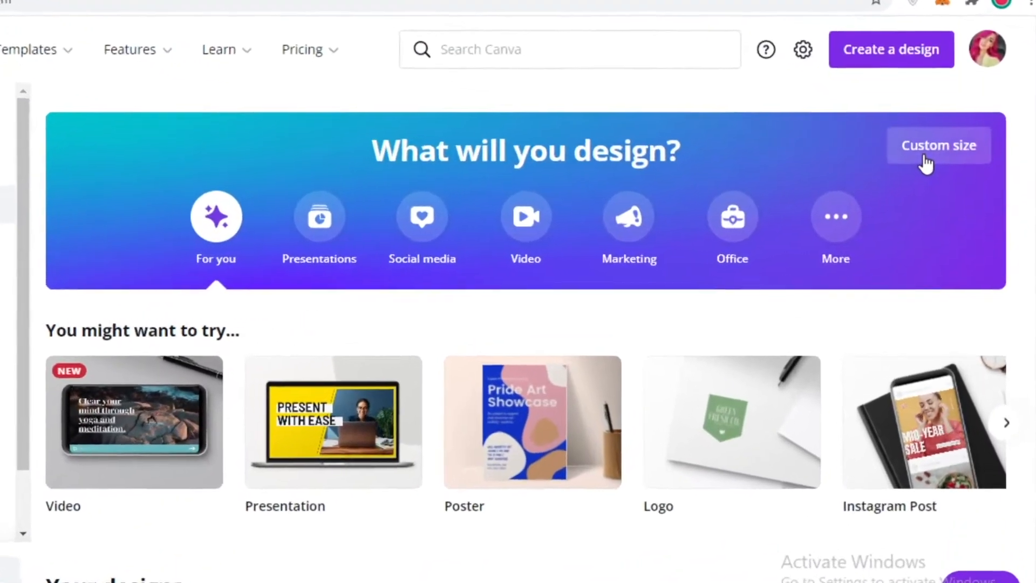
Create a new custom-size design that is 10 in wide and 10 in high
{"action": "left_click", "coordinate": [936, 166]}
{"action": "left_click", "coordinate": [872, 238]}
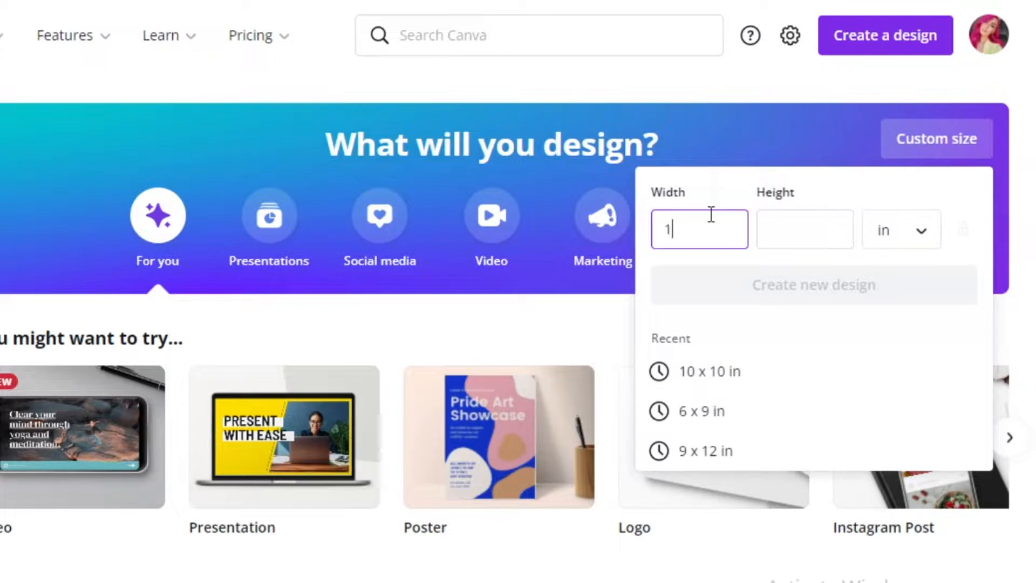
{"action": "left_click", "coordinate": [804, 227]}
{"action": "type", "text": "10"}
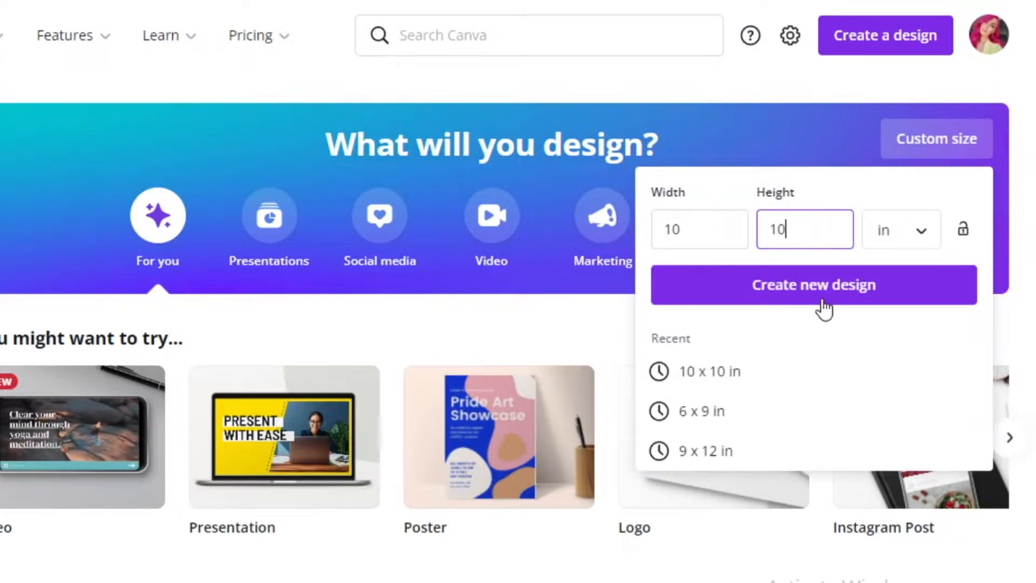
{"action": "left_click", "coordinate": [822, 296]}
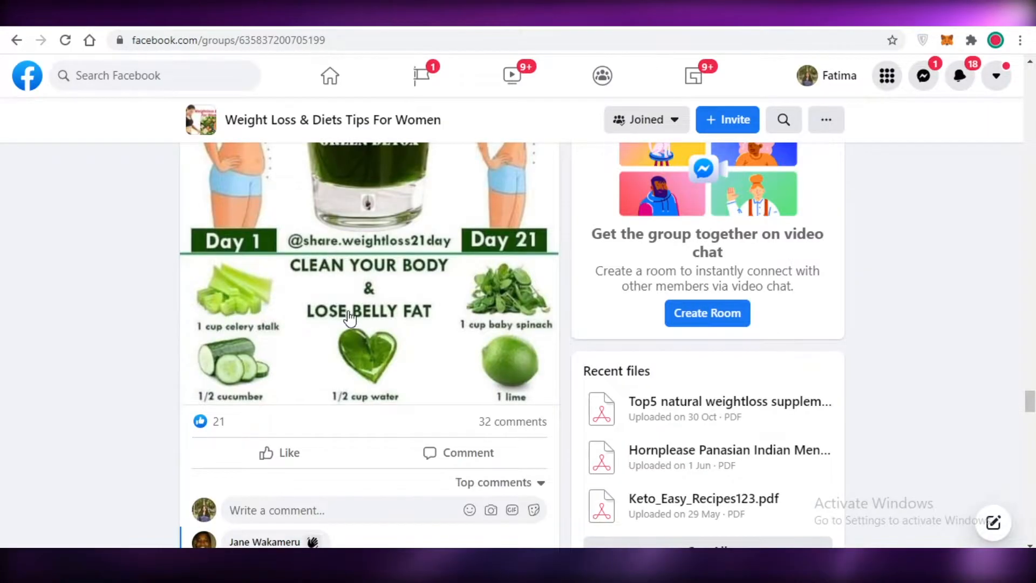
{"action": "scroll", "coordinate": [369, 324], "scroll_direction": "up", "scroll_amount": 3}
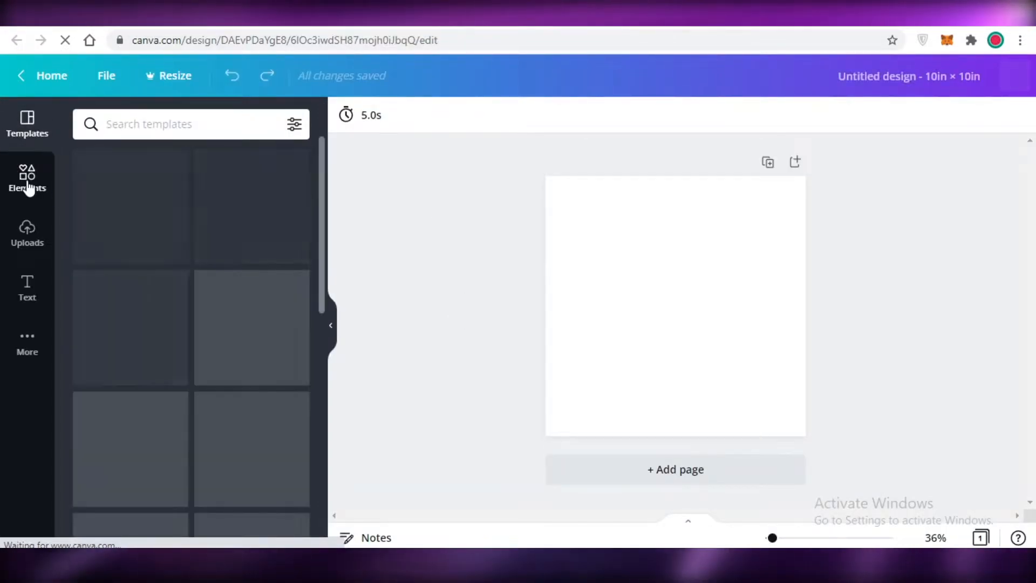
Search the elements library for "background" and add the white grid graphic to the page
{"action": "left_click", "coordinate": [29, 188]}
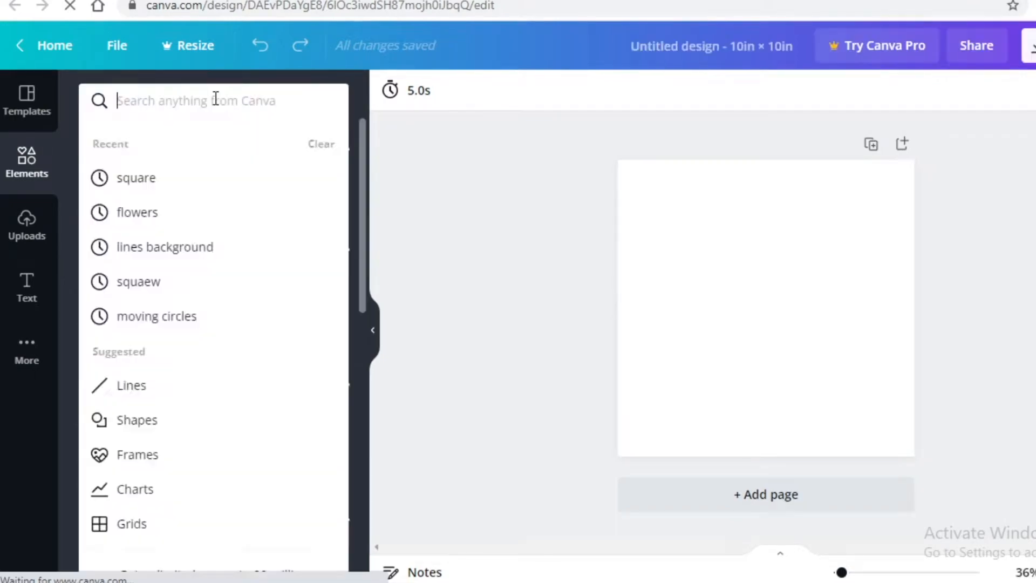
{"action": "left_click", "coordinate": [716, 290]}
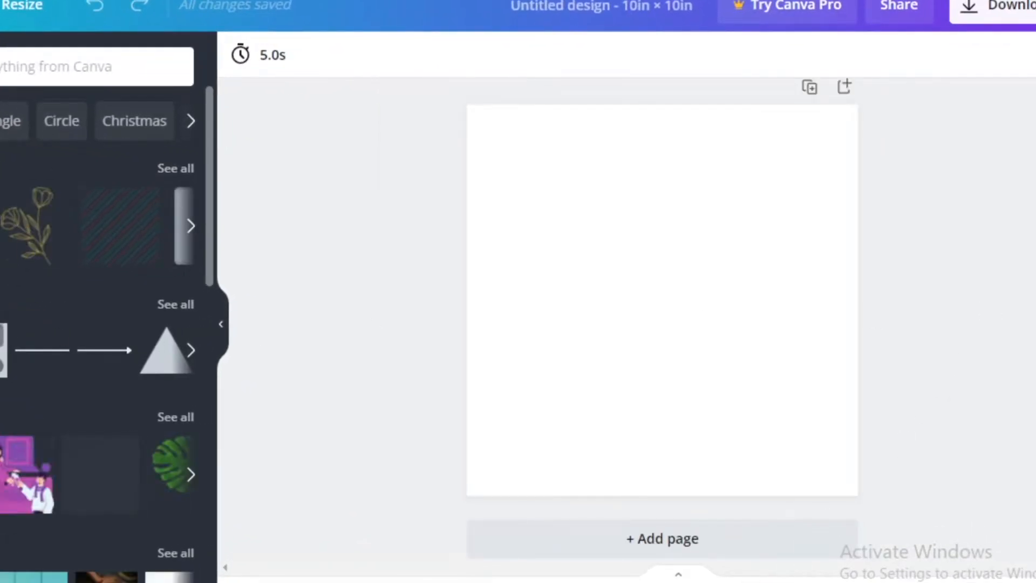
{"action": "left_click", "coordinate": [11, 66]}
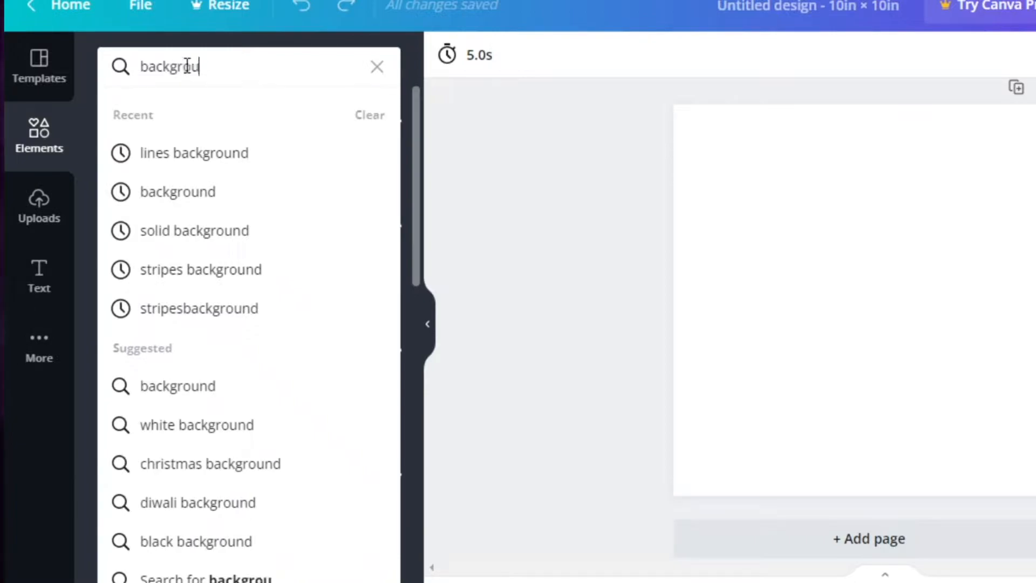
{"action": "key", "text": "Return"}
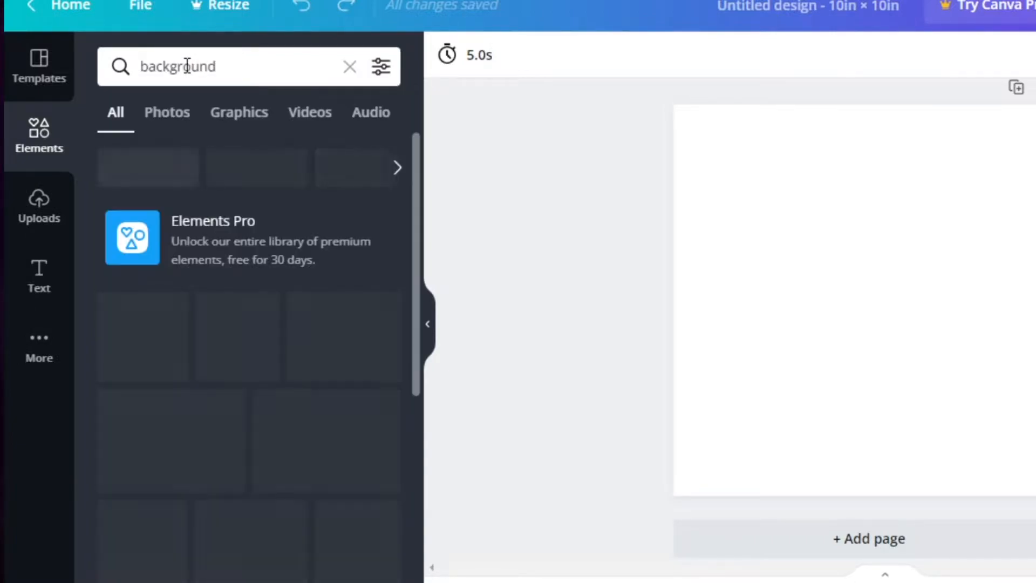
{"action": "left_click", "coordinate": [854, 335]}
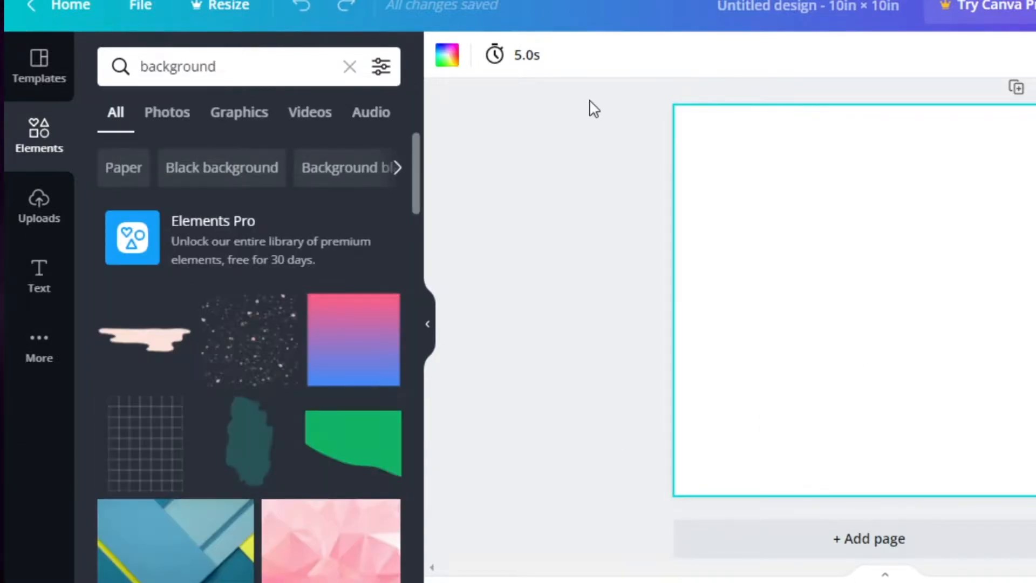
{"action": "scroll", "coordinate": [202, 335], "scroll_direction": "down", "scroll_amount": 3}
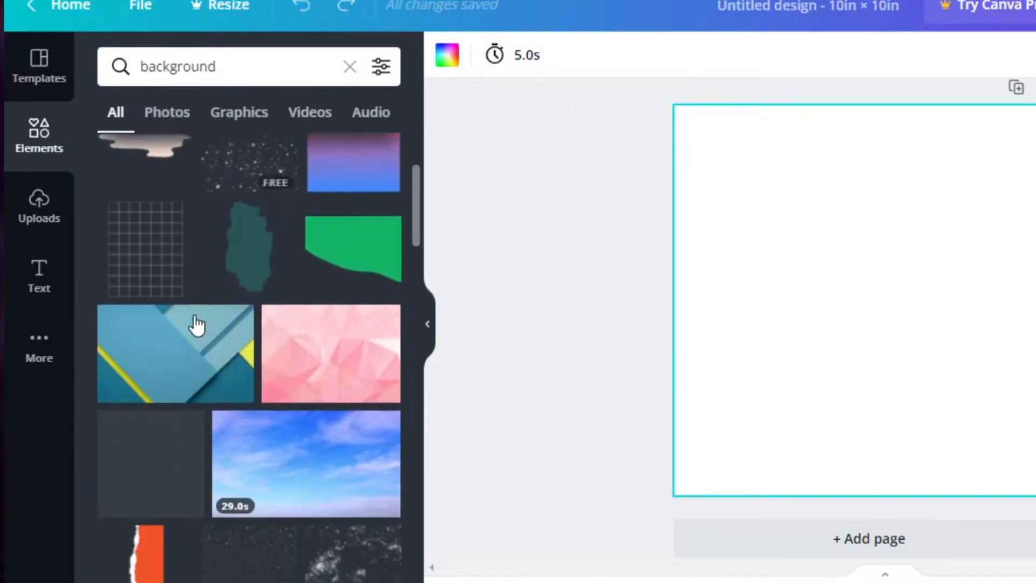
{"action": "left_click", "coordinate": [149, 234]}
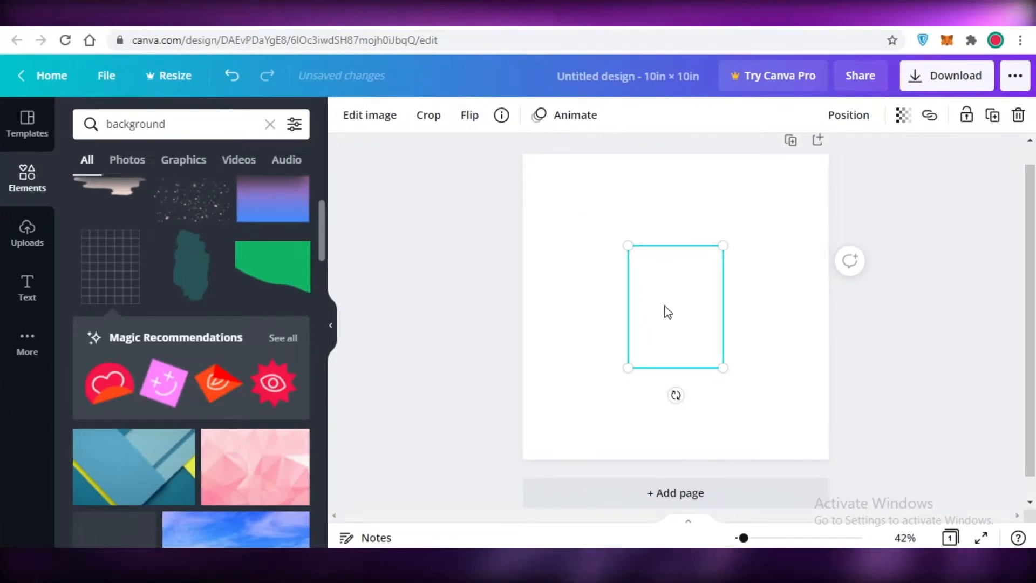
Set the page's background colour to black
{"action": "left_click_drag", "start_coordinate": [855, 307], "coordinate": [797, 230]}
{"action": "left_click", "coordinate": [799, 208]}
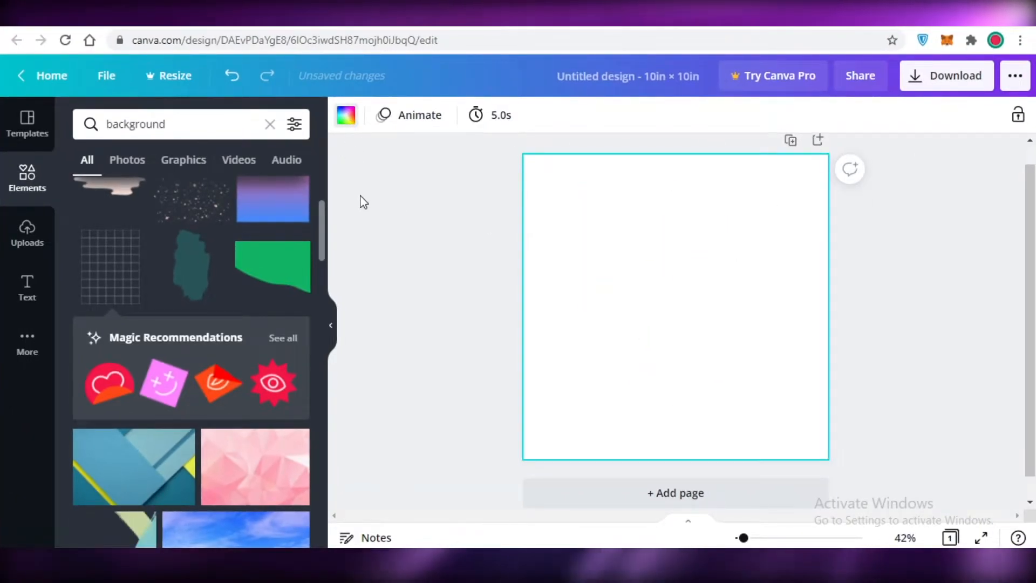
{"action": "left_click", "coordinate": [346, 115]}
{"action": "left_click", "coordinate": [169, 271]}
Enlarge the grid graphic and align it with the page's upper-left corner so that it covers the whole black page
{"action": "left_click", "coordinate": [616, 229]}
{"action": "left_click_drag", "start_coordinate": [675, 306], "coordinate": [815, 398]}
{"action": "left_click_drag", "start_coordinate": [741, 336], "coordinate": [690, 307]}
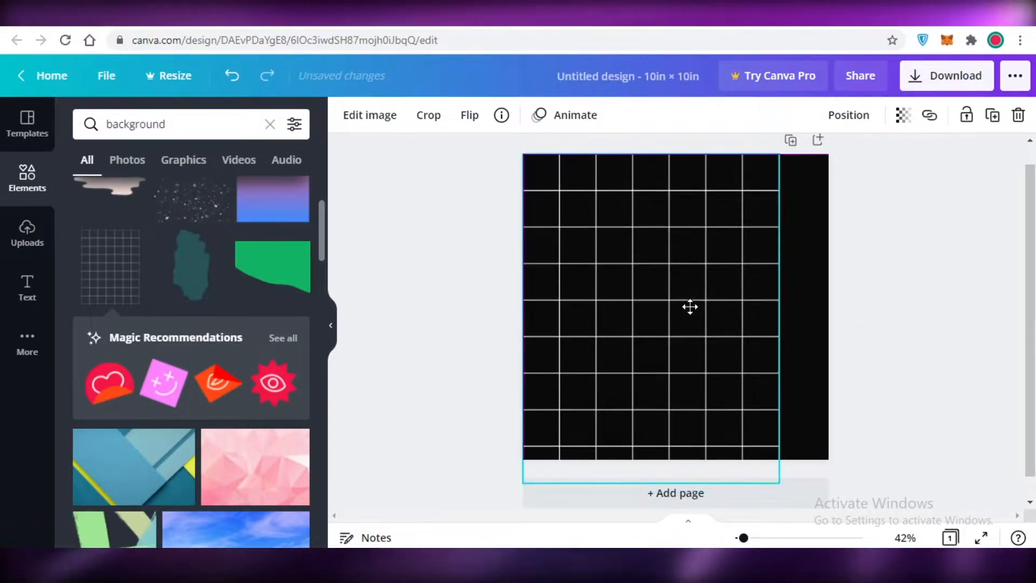
{"action": "left_click_drag", "start_coordinate": [779, 483], "coordinate": [855, 547]}
{"action": "left_click", "coordinate": [952, 342]}
Search the elements for "Juice" and place the orange juice bottle graphic in the lower-left area of the page
{"action": "scroll", "coordinate": [151, 394], "scroll_direction": "down", "scroll_amount": 2}
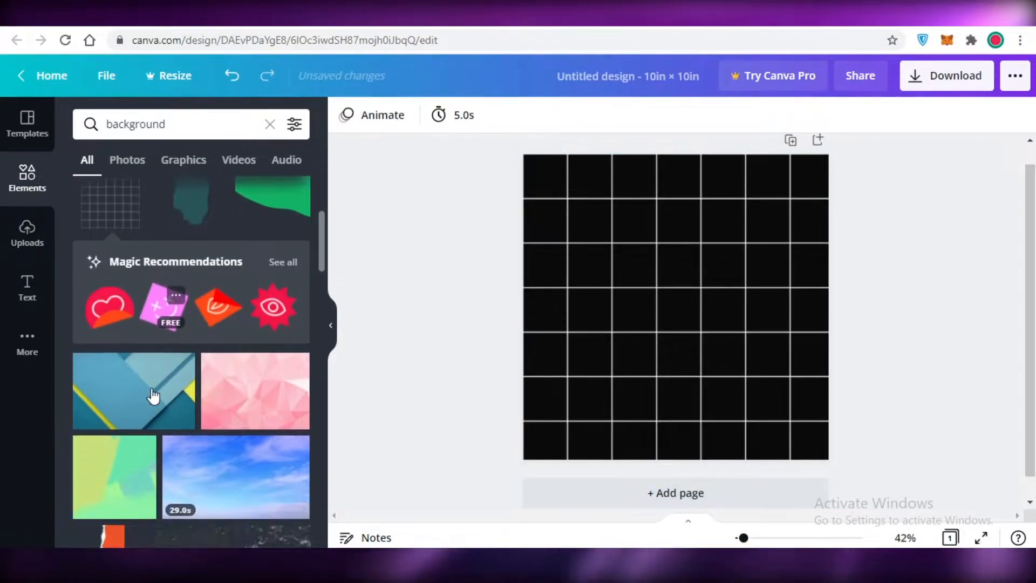
{"action": "left_click", "coordinate": [270, 124]}
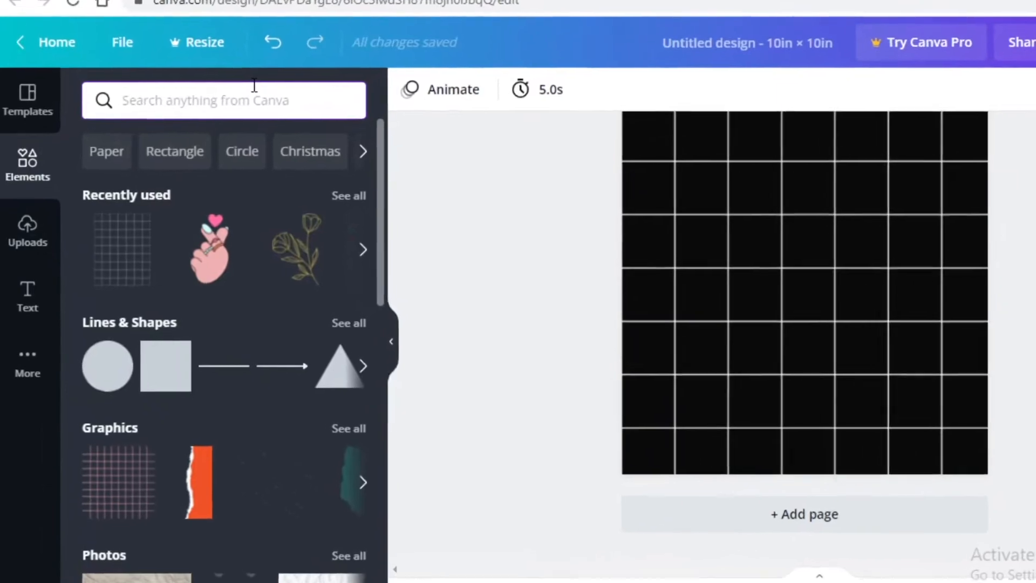
{"action": "type", "text": "JH"}
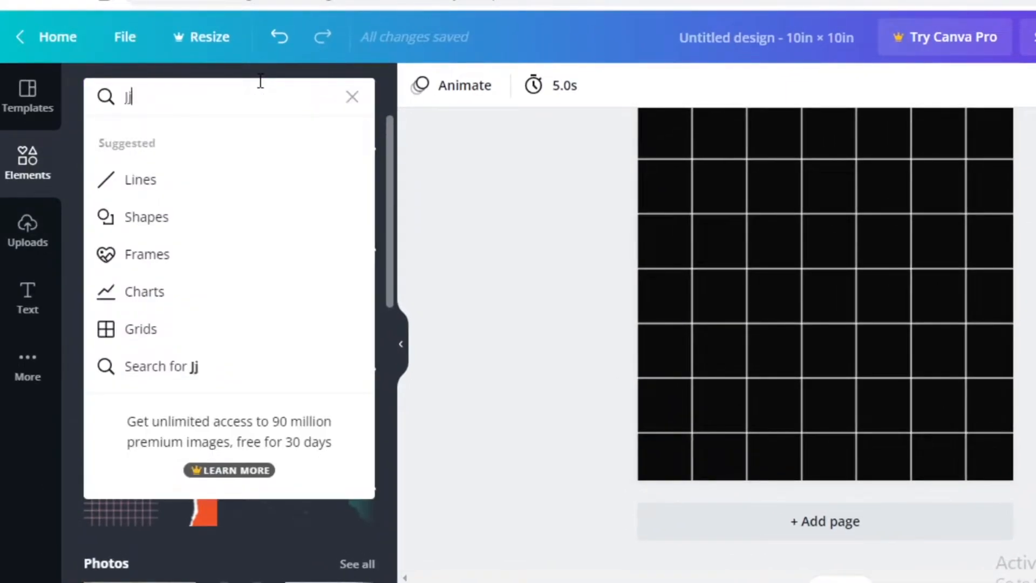
{"action": "type", "text": "ice"}
{"action": "key", "text": "Return"}
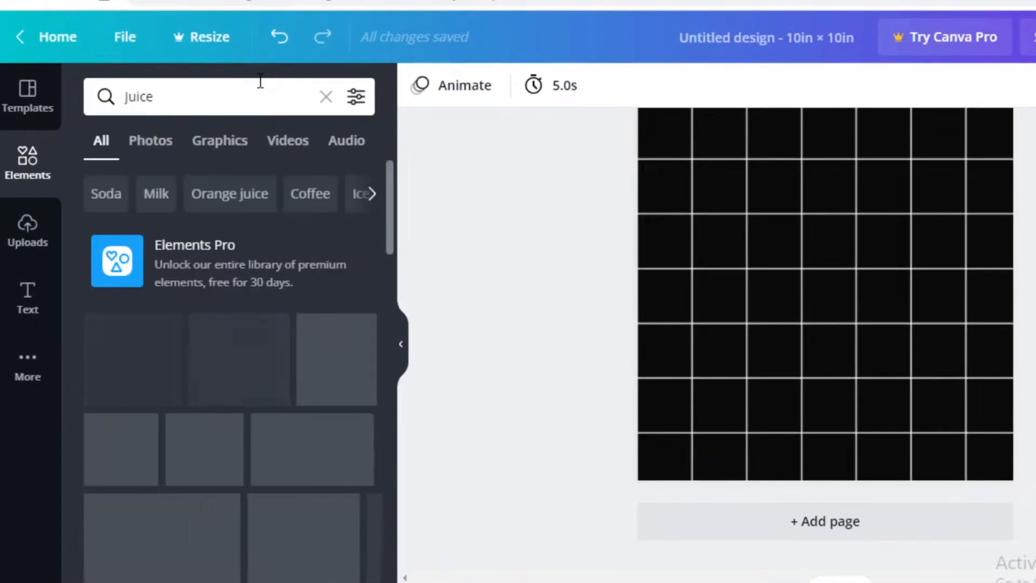
{"action": "scroll", "coordinate": [199, 320], "scroll_direction": "down", "scroll_amount": 1}
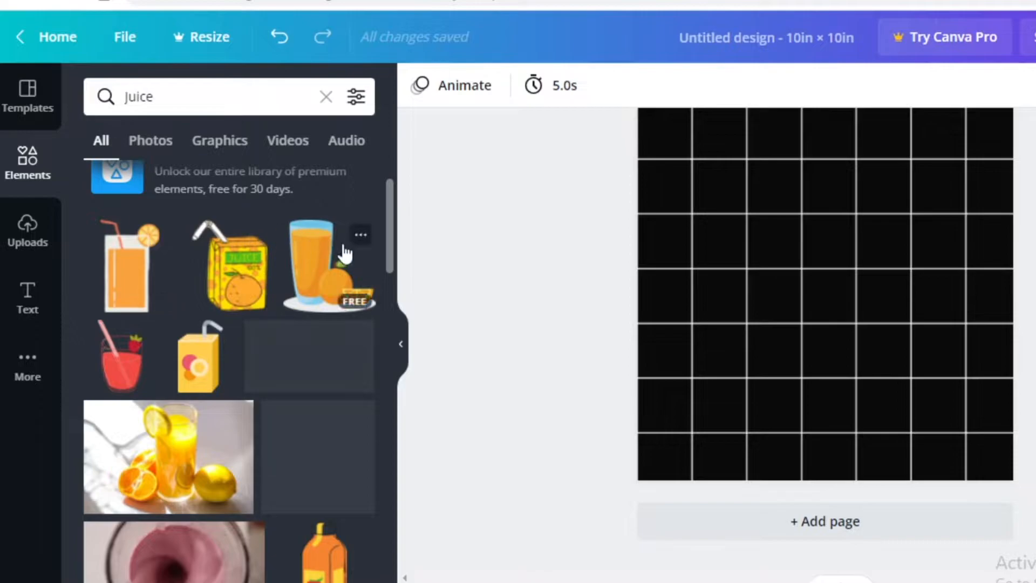
{"action": "scroll", "coordinate": [313, 468], "scroll_direction": "down", "scroll_amount": 2}
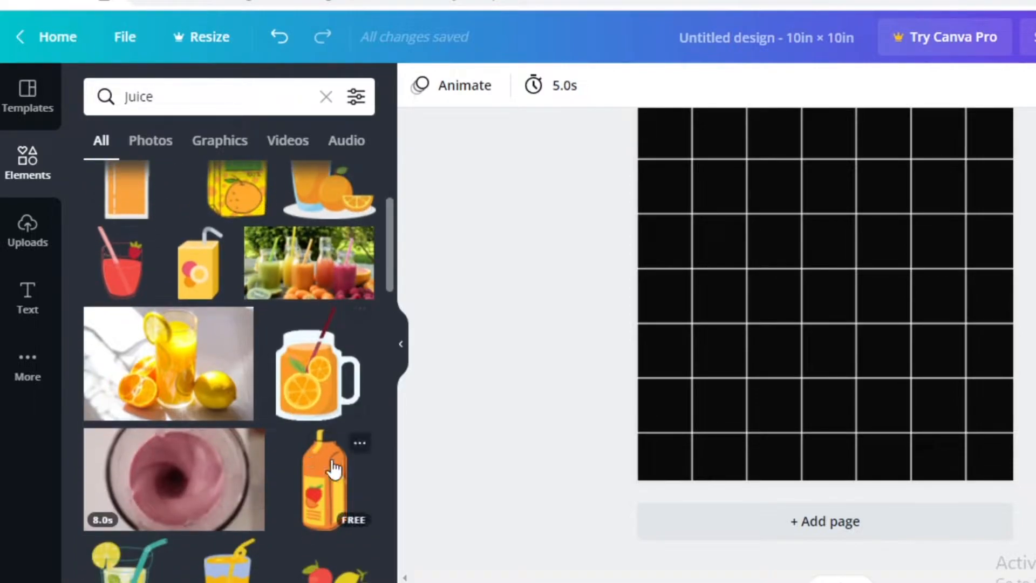
{"action": "left_click_drag", "start_coordinate": [763, 365], "coordinate": [712, 347]}
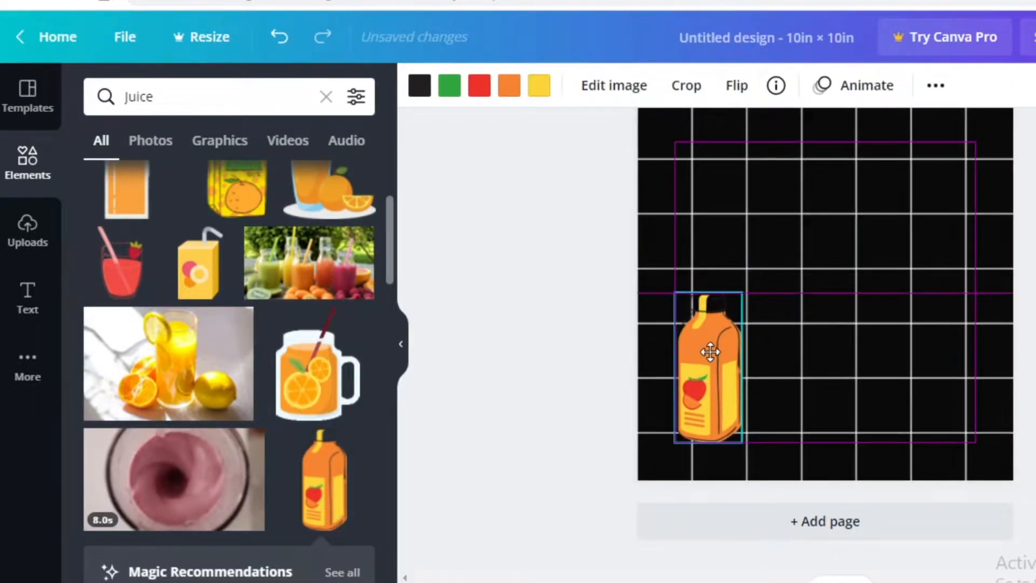
Add the orange juice glass with a straw to the lower-right area of the page, level with the bottle
{"action": "scroll", "coordinate": [151, 322], "scroll_direction": "up", "scroll_amount": 3}
{"action": "left_click", "coordinate": [151, 354]}
{"action": "left_click_drag", "start_coordinate": [839, 295], "coordinate": [955, 373]}
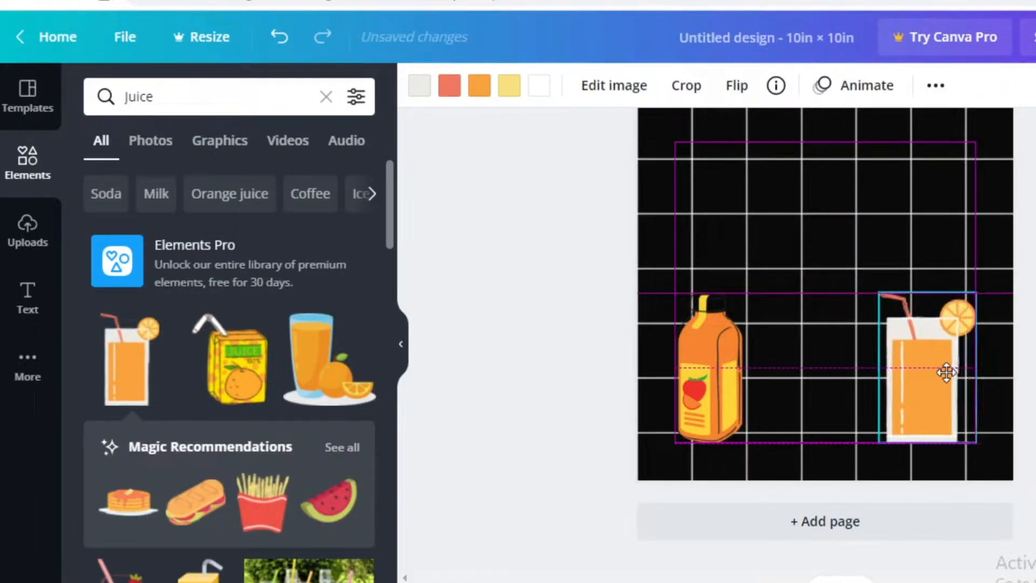
{"action": "mouse_move", "coordinate": [713, 356]}
{"action": "left_mouse_down"}
{"action": "mouse_move", "coordinate": [726, 353]}
{"action": "mouse_move", "coordinate": [718, 356]}
{"action": "left_mouse_up"}
Add the mixed fruit graphic with the lemon and citrus slices near the page's lower edge beside the bottle
{"action": "scroll", "coordinate": [255, 394], "scroll_direction": "down", "scroll_amount": 6}
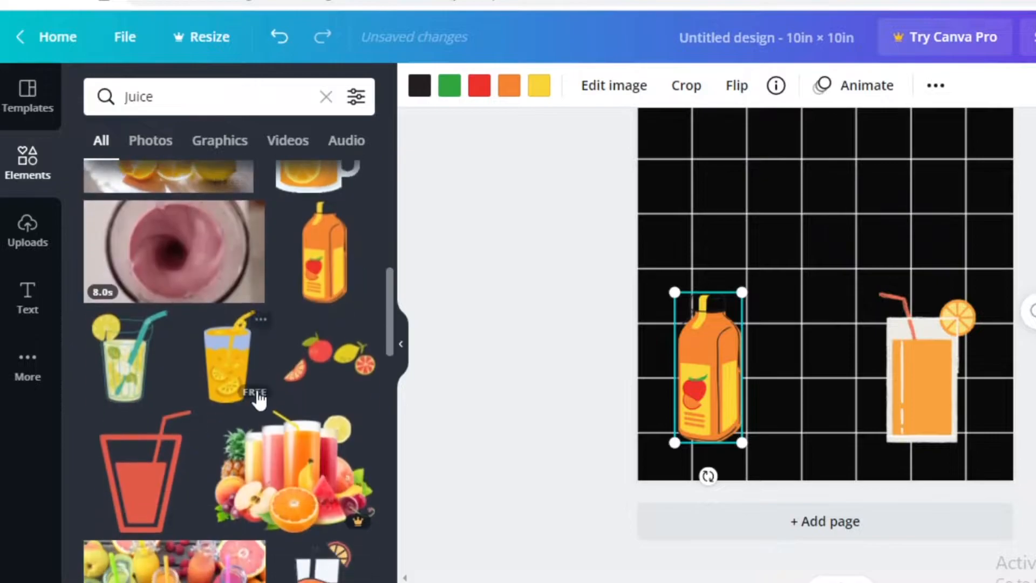
{"action": "left_click", "coordinate": [356, 178]}
{"action": "left_click_drag", "start_coordinate": [796, 259], "coordinate": [765, 460]}
Rearrange the graphics: juice glass in the page's upper-right corner, fruits in the lower-right corner and bottle in the lower-left corner
{"action": "left_click_drag", "start_coordinate": [949, 425], "coordinate": [991, 247]}
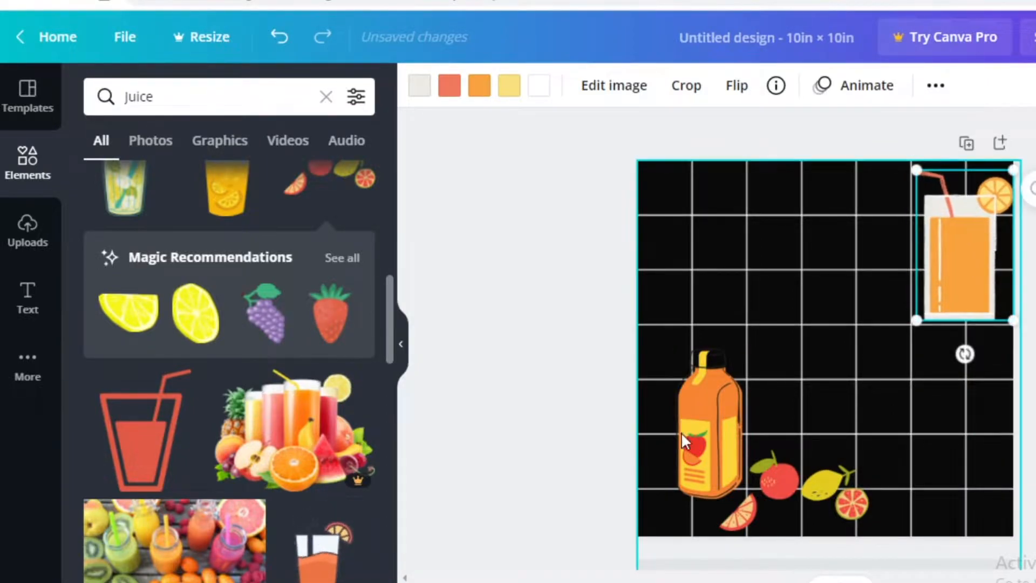
{"action": "left_click_drag", "start_coordinate": [770, 489], "coordinate": [916, 482]}
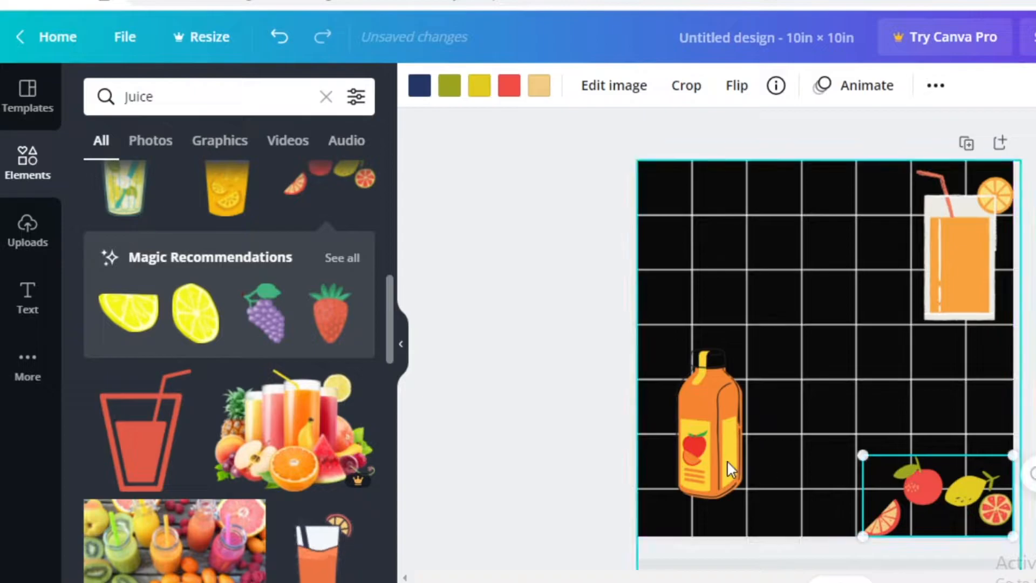
{"action": "left_click_drag", "start_coordinate": [733, 470], "coordinate": [697, 502]}
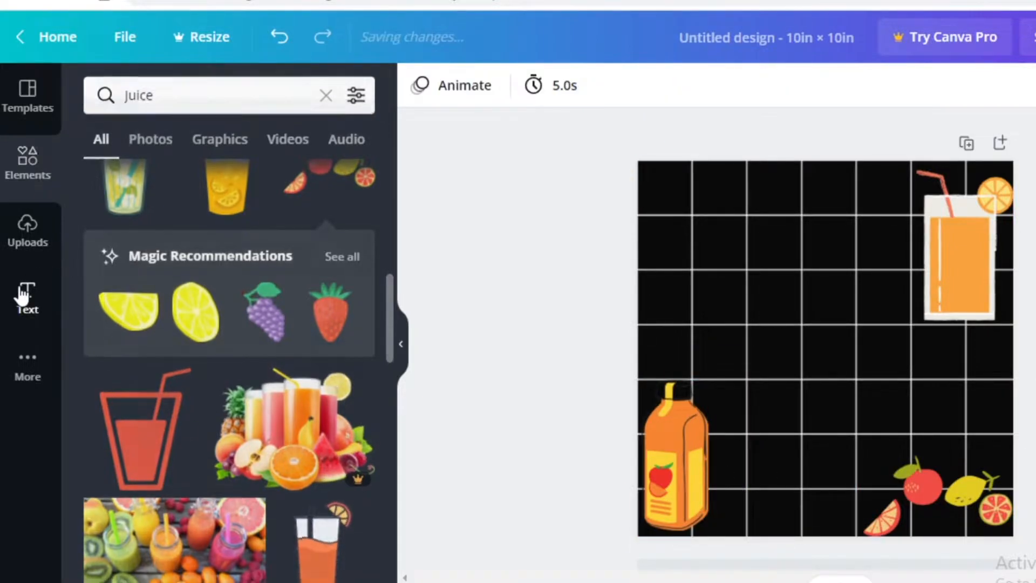
Browse the text font combinations and add the "Thank you!" style to the page
{"action": "left_click", "coordinate": [23, 296]}
{"action": "scroll", "coordinate": [170, 367], "scroll_direction": "down", "scroll_amount": 2}
{"action": "scroll", "coordinate": [227, 300], "scroll_direction": "down", "scroll_amount": 10}
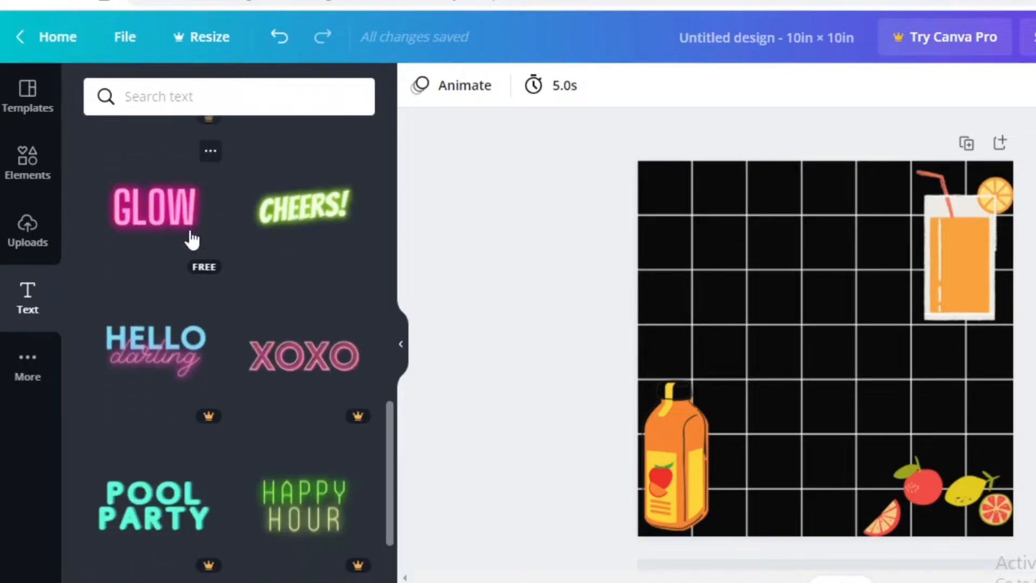
{"action": "scroll", "coordinate": [209, 348], "scroll_direction": "down", "scroll_amount": 12}
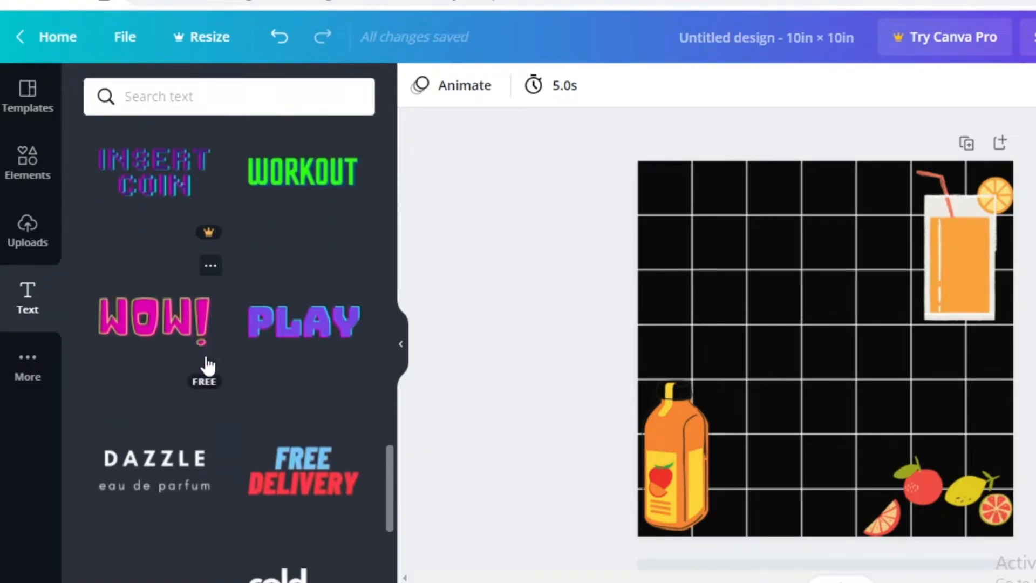
{"action": "scroll", "coordinate": [209, 367], "scroll_direction": "down", "scroll_amount": 15}
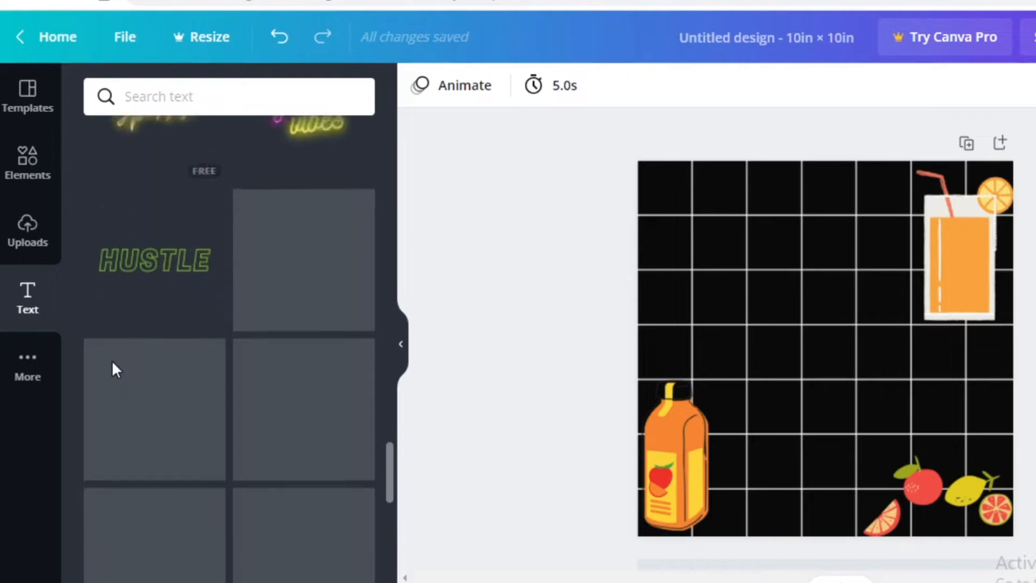
{"action": "scroll", "coordinate": [117, 372], "scroll_direction": "down", "scroll_amount": 2}
{"action": "scroll", "coordinate": [162, 378], "scroll_direction": "down", "scroll_amount": 5}
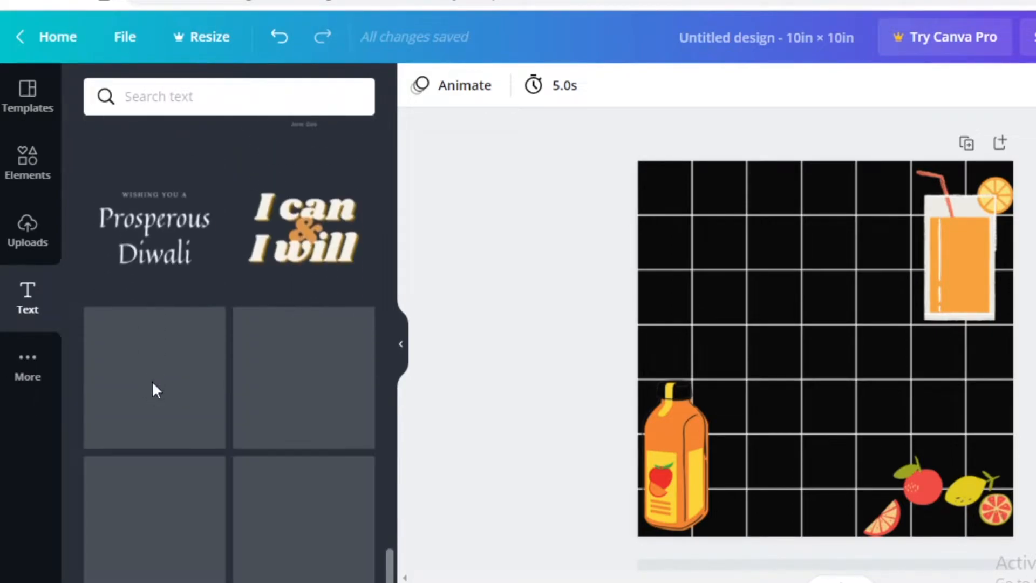
{"action": "scroll", "coordinate": [221, 286], "scroll_direction": "down", "scroll_amount": 3}
{"action": "scroll", "coordinate": [227, 280], "scroll_direction": "up", "scroll_amount": 2}
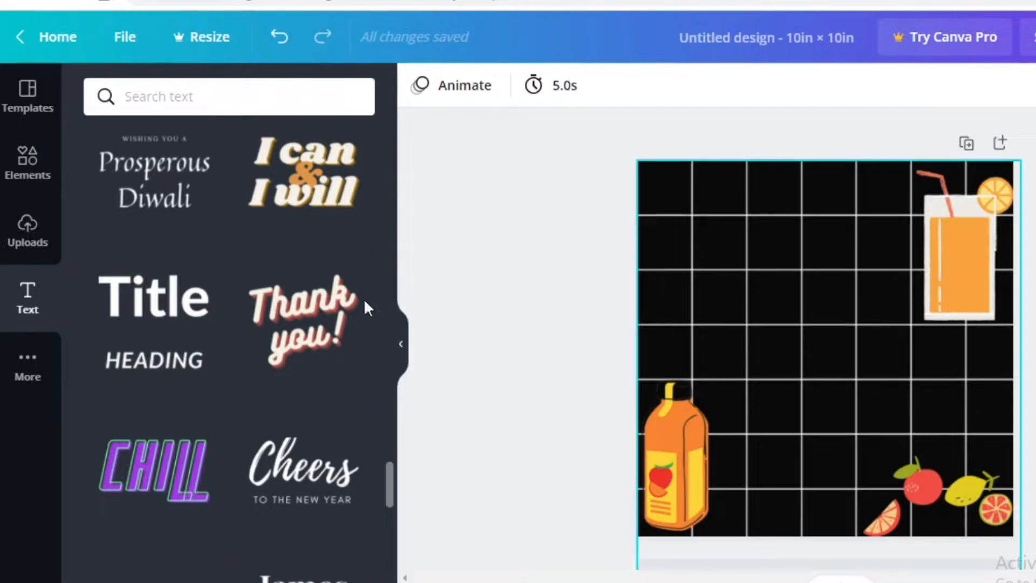
{"action": "left_click", "coordinate": [316, 318]}
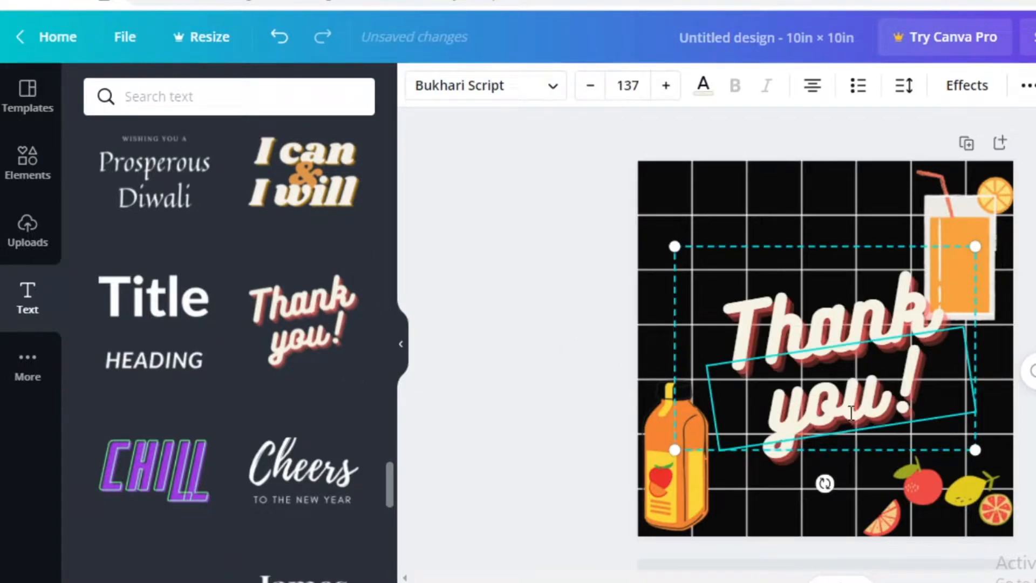
Delete the words "Thank" and "you!" from the added text combination and deselect it
{"action": "key", "text": "BackSpace"}
{"action": "key", "text": "ctrl+a"}
{"action": "key", "text": "BackSpace"}
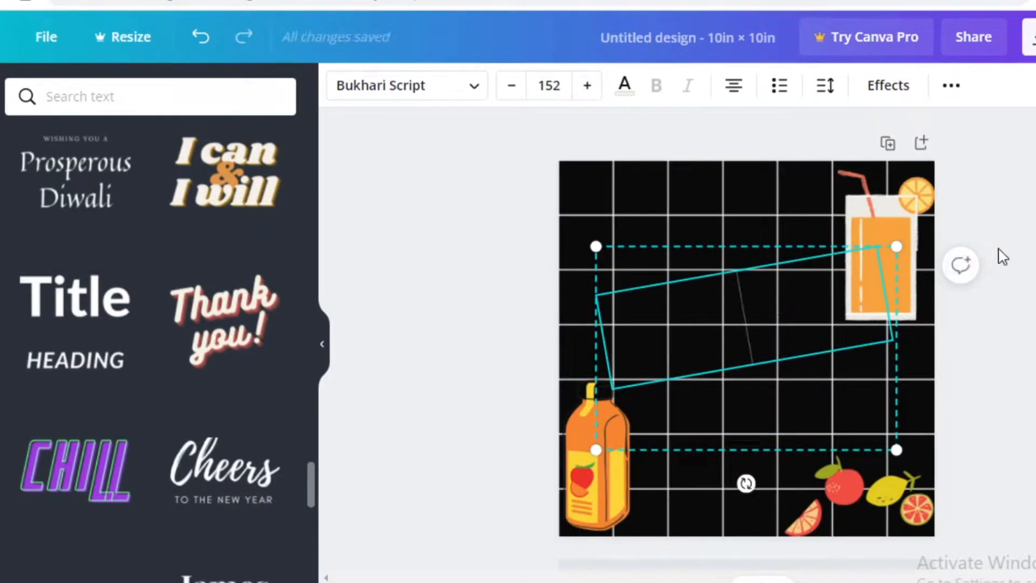
{"action": "left_click", "coordinate": [998, 259]}
Add a heading to the page reading "THE BEST WEIGHLOSS JUICE CLEANSE FOR WOMEN"
{"action": "scroll", "coordinate": [204, 400], "scroll_direction": "down", "scroll_amount": 10}
{"action": "scroll", "coordinate": [145, 278], "scroll_direction": "up", "scroll_amount": 10}
{"action": "left_click_drag", "start_coordinate": [313, 440], "coordinate": [329, 136]}
{"action": "left_click", "coordinate": [186, 176]}
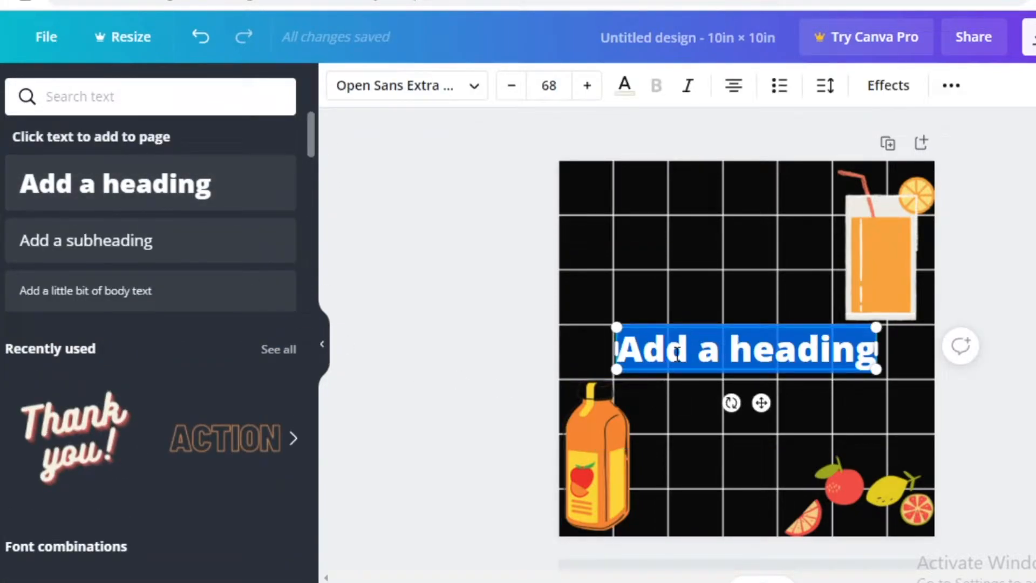
{"action": "type", "text": "THE"}
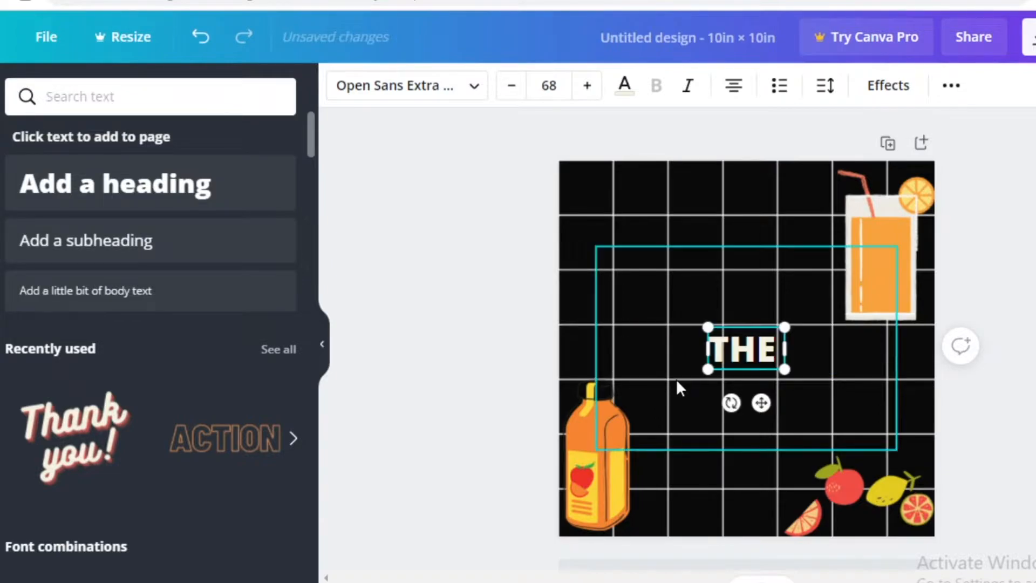
{"action": "type", "text": " BEST WEIG"}
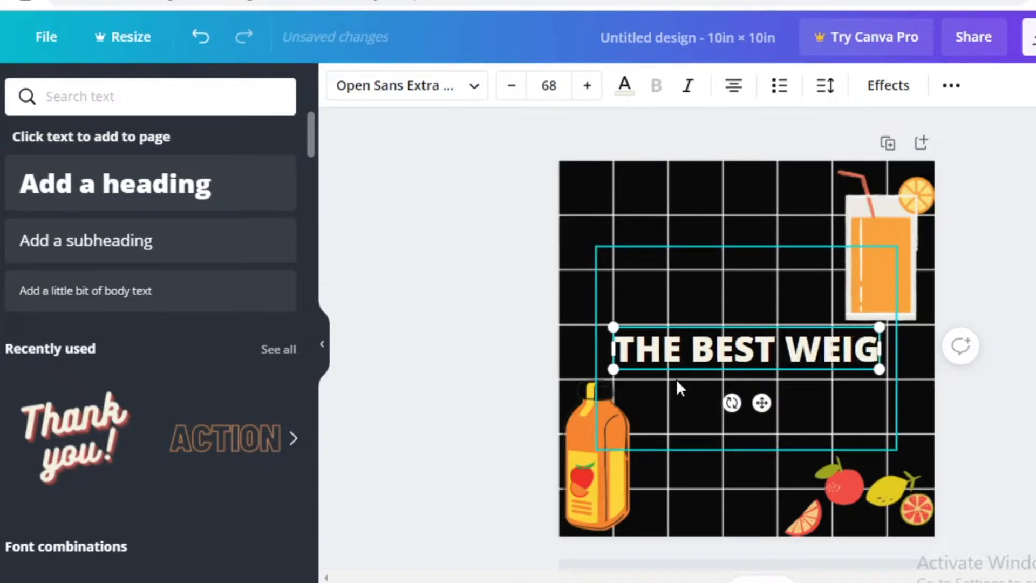
{"action": "type", "text": "HLOSS JUICE CLEANSE FOR WOMEN"}
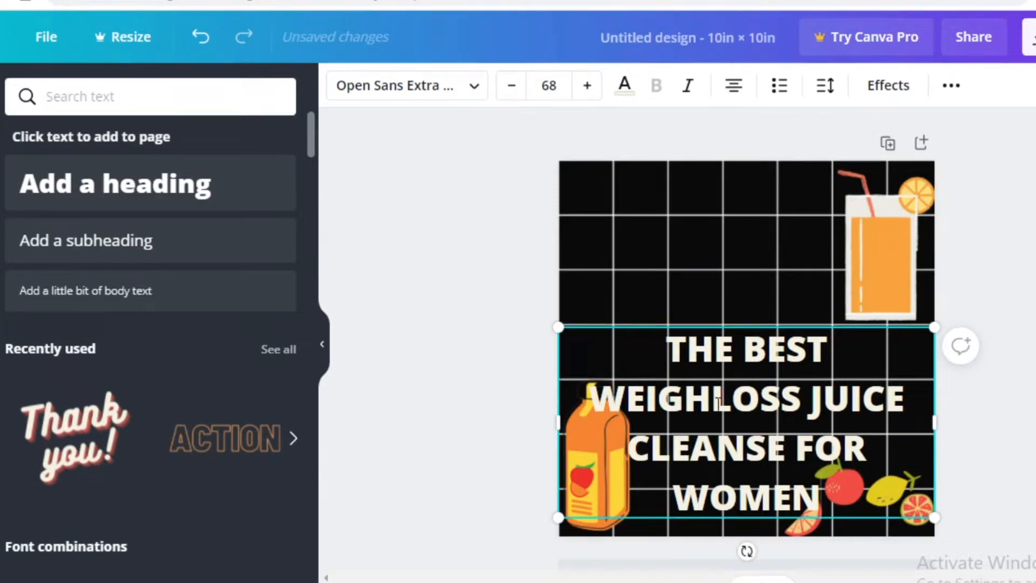
Move the heading to the page's upper left and narrow its text box so the wording sits beside the juice glass
{"action": "left_click_drag", "start_coordinate": [704, 250], "coordinate": [832, 303]}
{"action": "left_click_drag", "start_coordinate": [906, 283], "coordinate": [838, 283]}
{"action": "left_click_drag", "start_coordinate": [695, 183], "coordinate": [724, 206]}
{"action": "right_click", "coordinate": [711, 319]}
Underline the entire heading text
{"action": "left_click", "coordinate": [693, 275]}
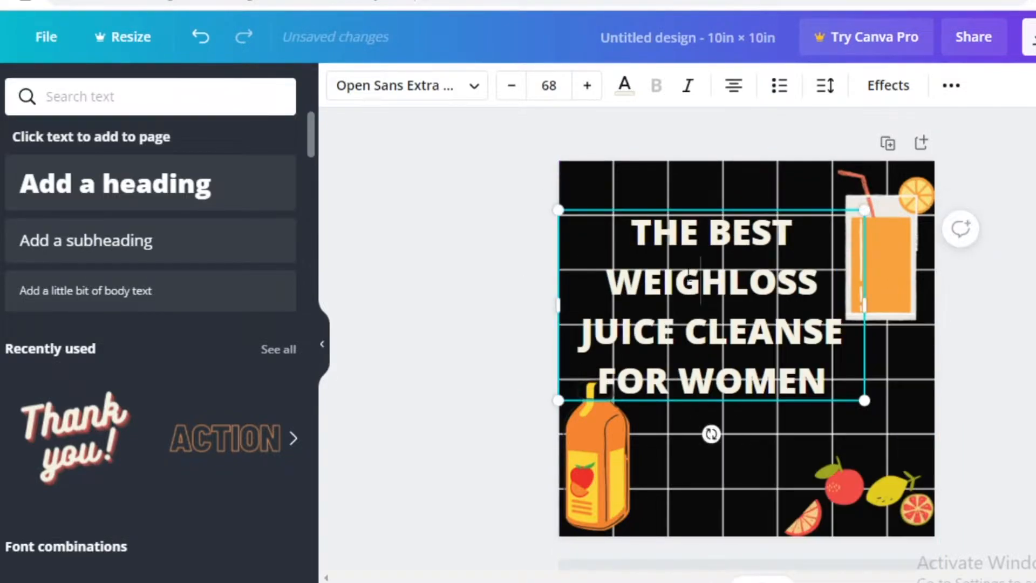
{"action": "key", "text": "ctrl+a"}
{"action": "left_click_drag", "start_coordinate": [631, 232], "coordinate": [679, 233]}
{"action": "key", "text": "ctrl+a"}
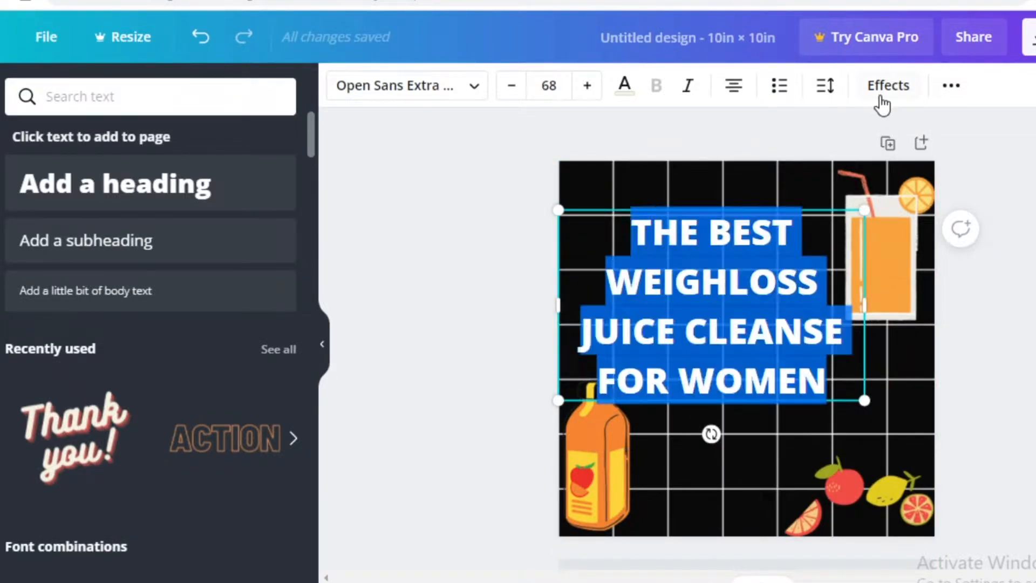
{"action": "left_click", "coordinate": [881, 103]}
{"action": "scroll", "coordinate": [258, 425], "scroll_direction": "down", "scroll_amount": 1}
{"action": "scroll", "coordinate": [258, 424], "scroll_direction": "down", "scroll_amount": 1}
{"action": "left_click", "coordinate": [952, 85]}
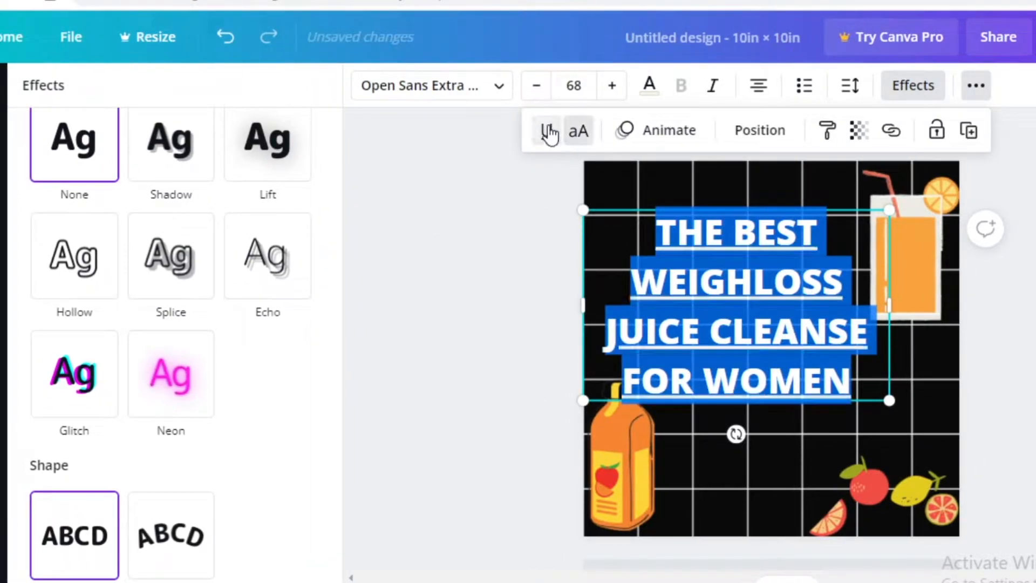
{"action": "key", "text": "Escape"}
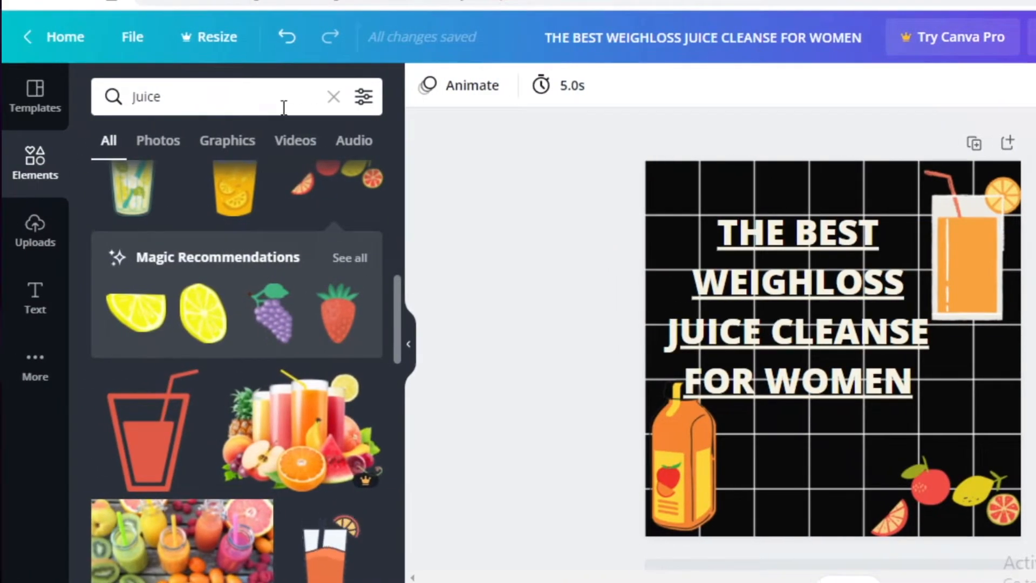
Replace the "Juice" search in the elements library with a search for "SQUARE"
{"action": "left_click", "coordinate": [219, 94]}
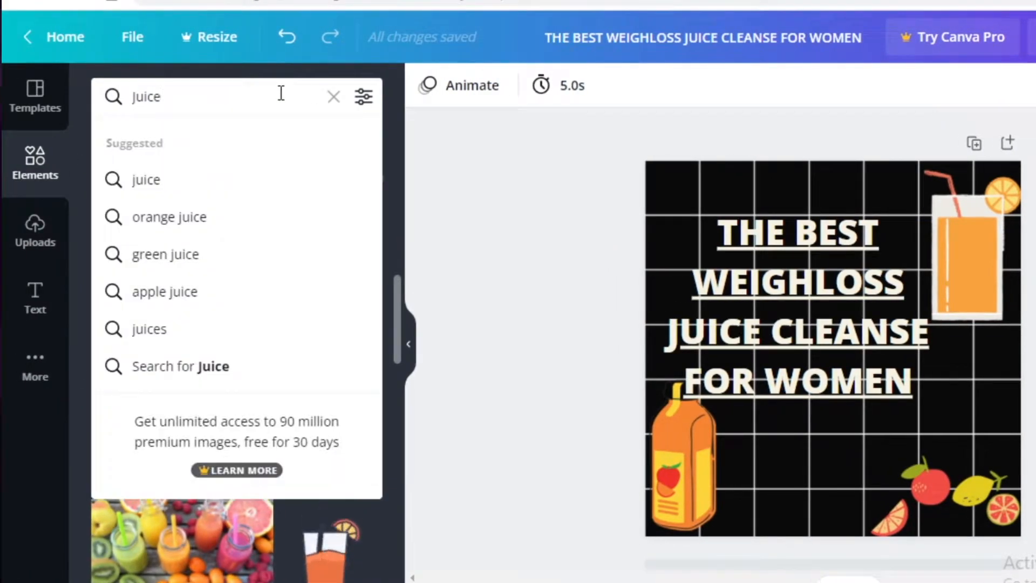
{"action": "key", "text": "BackSpace"}
{"action": "key", "text": "BackSpace"}
{"action": "key", "text": "BackSpace"}
{"action": "key", "text": "BackSpace"}
{"action": "key", "text": "BackSpace"}
{"action": "type", "text": "SQUARE"}
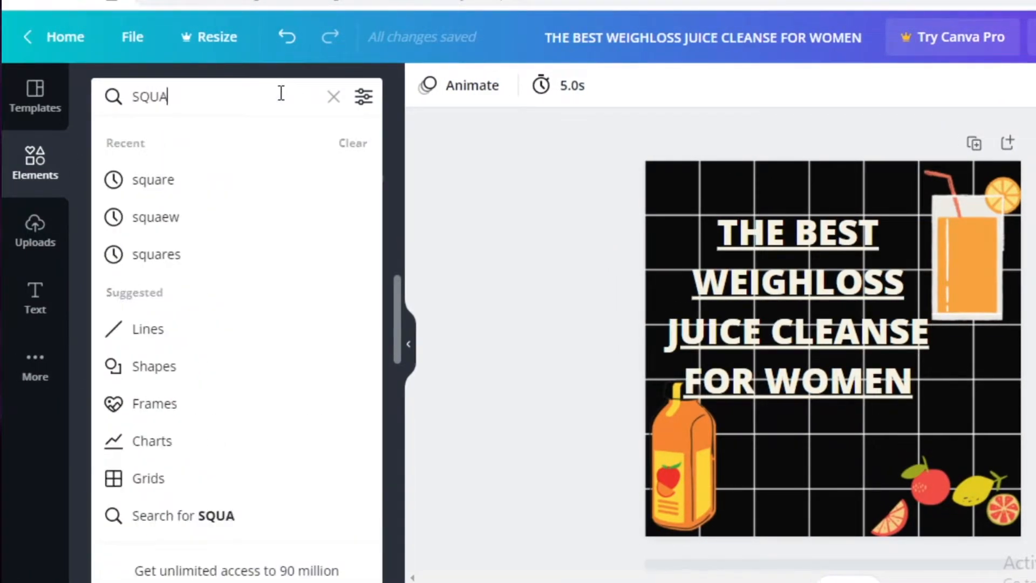
{"action": "key", "text": "Return"}
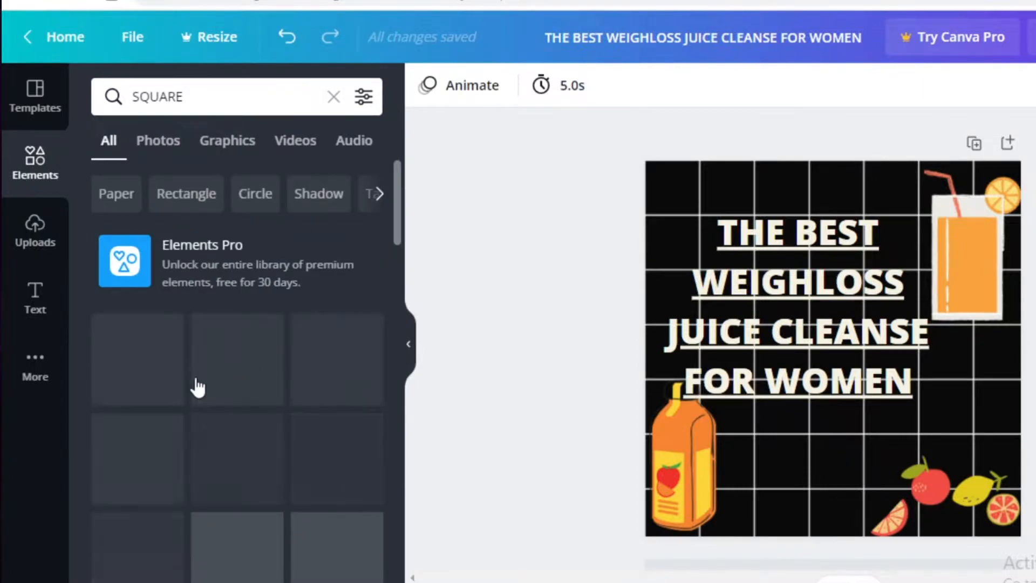
{"action": "scroll", "coordinate": [254, 322], "scroll_direction": "down", "scroll_amount": 2}
Try placing a solid square flattened to about 5.5 × 1.6 in, recoloured light grey, behind the heading text
{"action": "left_click", "coordinate": [150, 290]}
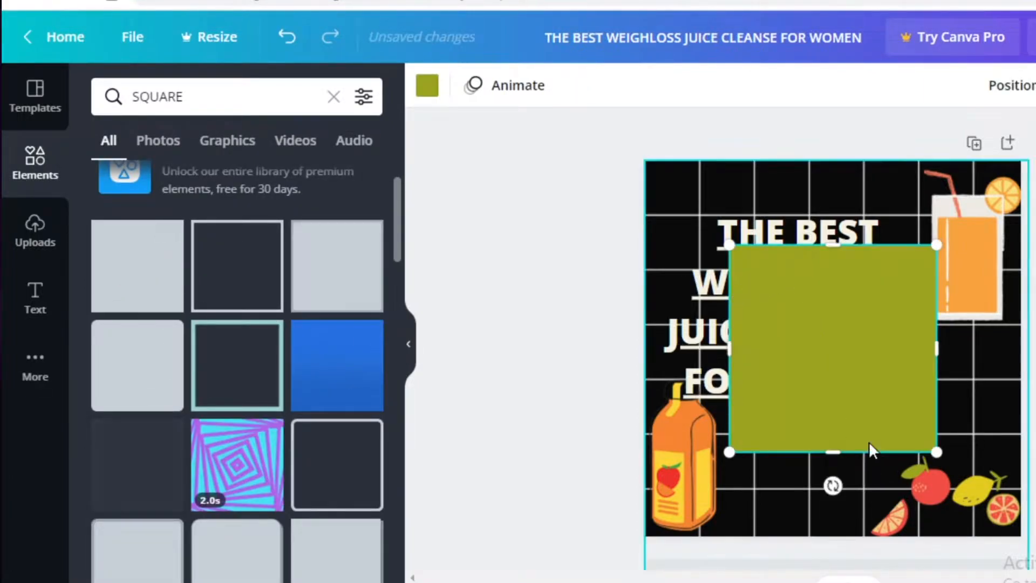
{"action": "left_click_drag", "start_coordinate": [832, 452], "coordinate": [833, 306]}
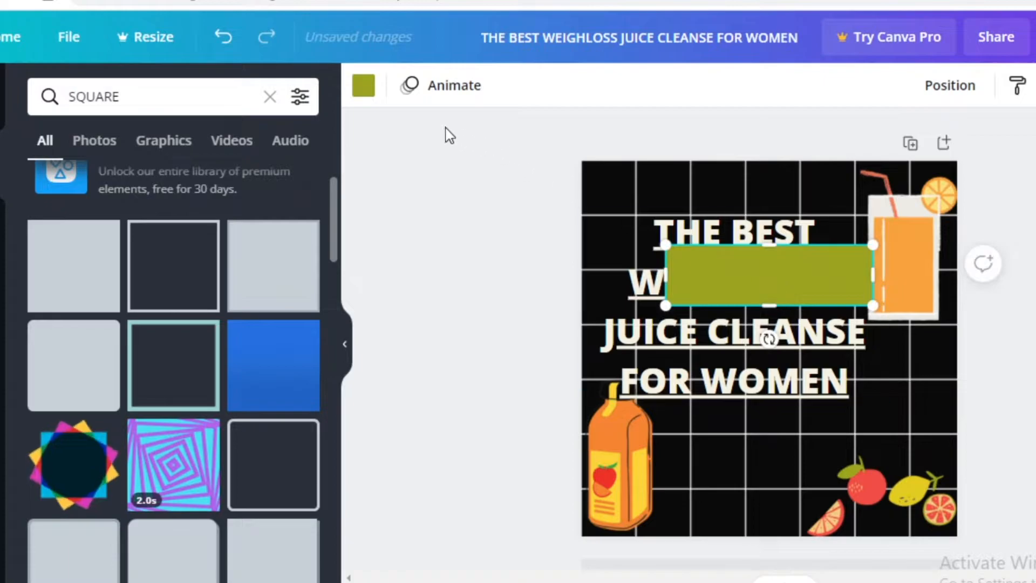
{"action": "left_click", "coordinate": [356, 96]}
{"action": "left_click", "coordinate": [97, 232]}
{"action": "right_click", "coordinate": [752, 270]}
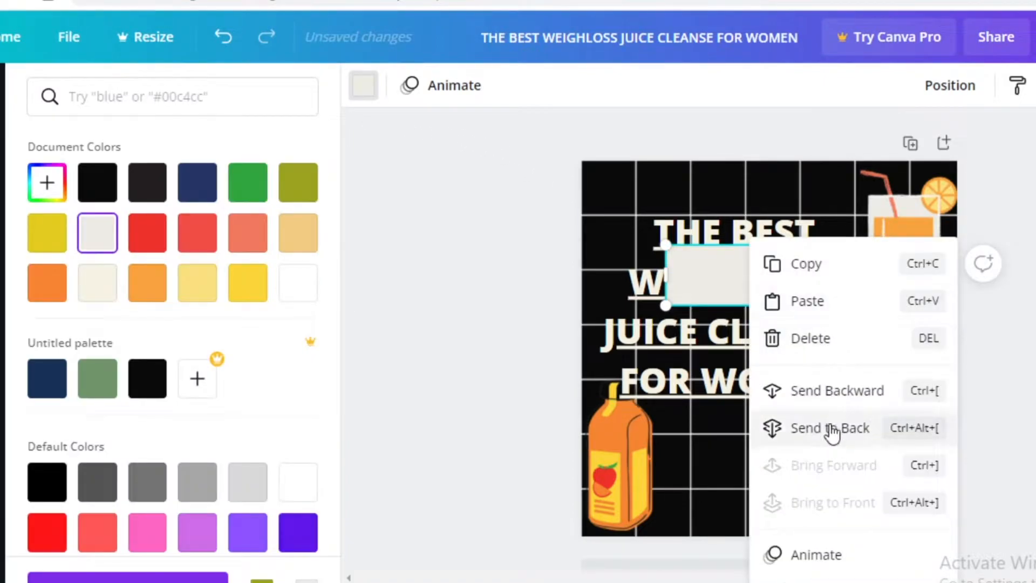
{"action": "left_click", "coordinate": [793, 428]}
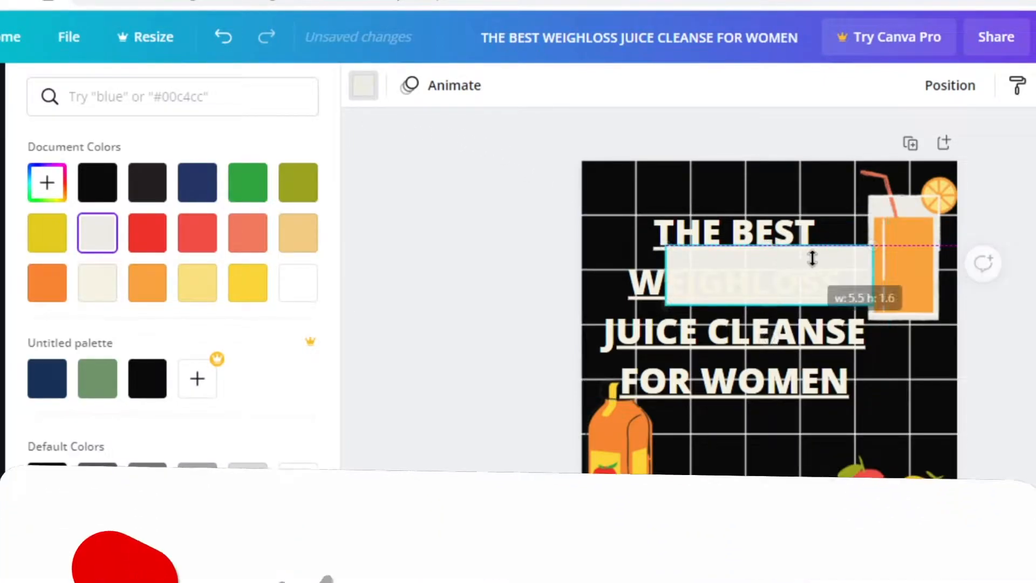
{"action": "left_click", "coordinate": [808, 270]}
{"action": "left_click", "coordinate": [808, 272]}
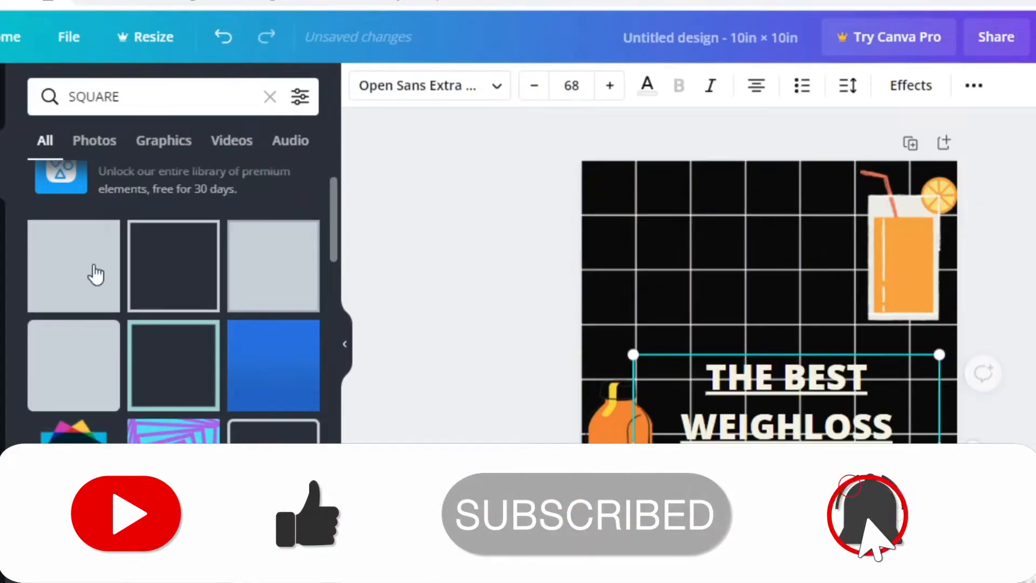
Add a solid square in the page's upper-left area and colour it cream
{"action": "left_click", "coordinate": [668, 263]}
{"action": "left_click_drag", "start_coordinate": [777, 307], "coordinate": [710, 215]}
{"action": "left_click", "coordinate": [363, 87]}
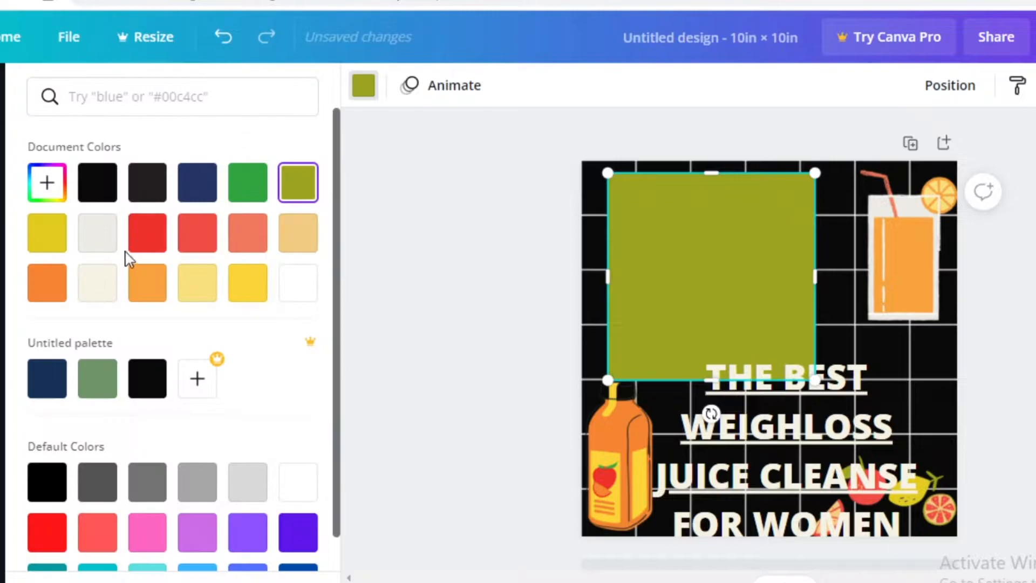
{"action": "left_click", "coordinate": [97, 283]}
Change the heading's text colour to black
{"action": "left_click", "coordinate": [782, 442]}
{"action": "right_click", "coordinate": [783, 432]}
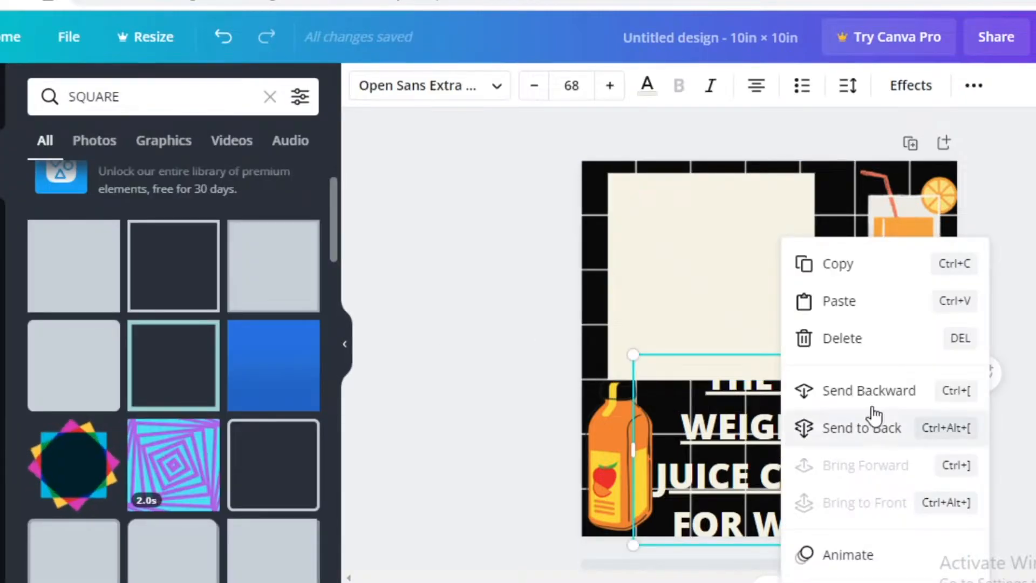
{"action": "left_click", "coordinate": [478, 98]}
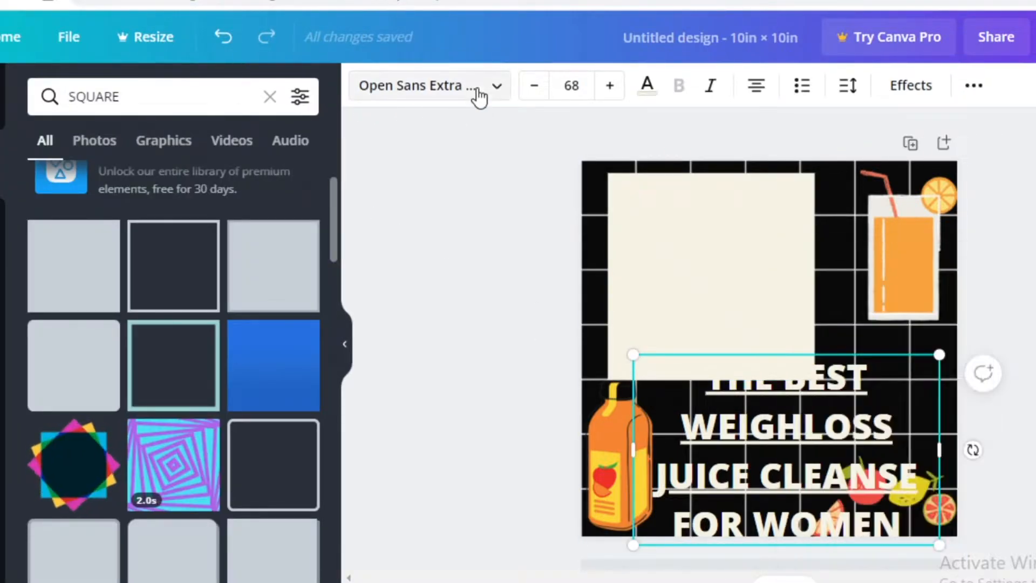
{"action": "left_click", "coordinate": [475, 97]}
{"action": "left_click", "coordinate": [648, 85]}
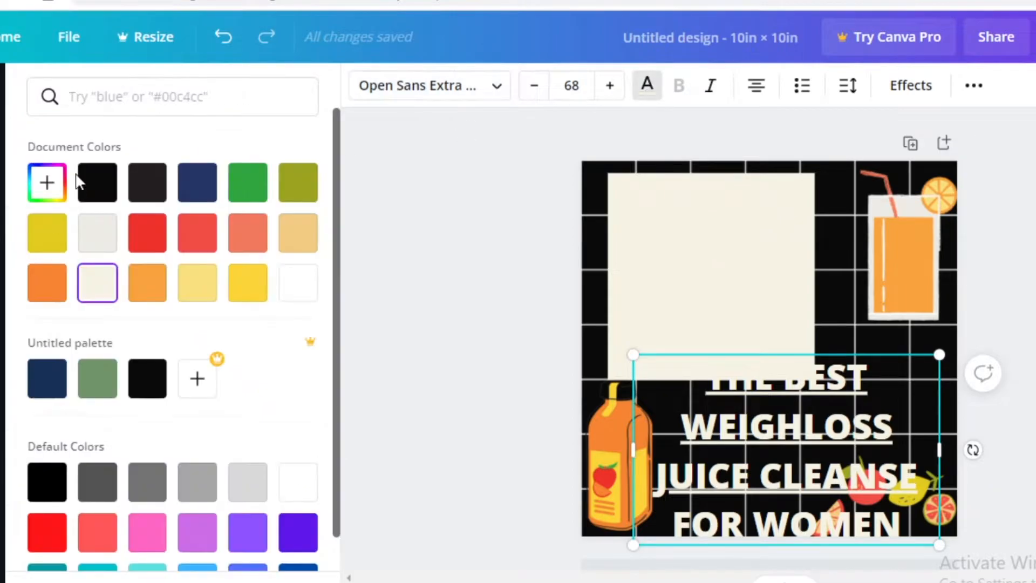
{"action": "left_click", "coordinate": [97, 182]}
Move the heading onto the cream square and shrink it to font size 49.8 so the words fit inside
{"action": "left_click_drag", "start_coordinate": [731, 428], "coordinate": [657, 243]}
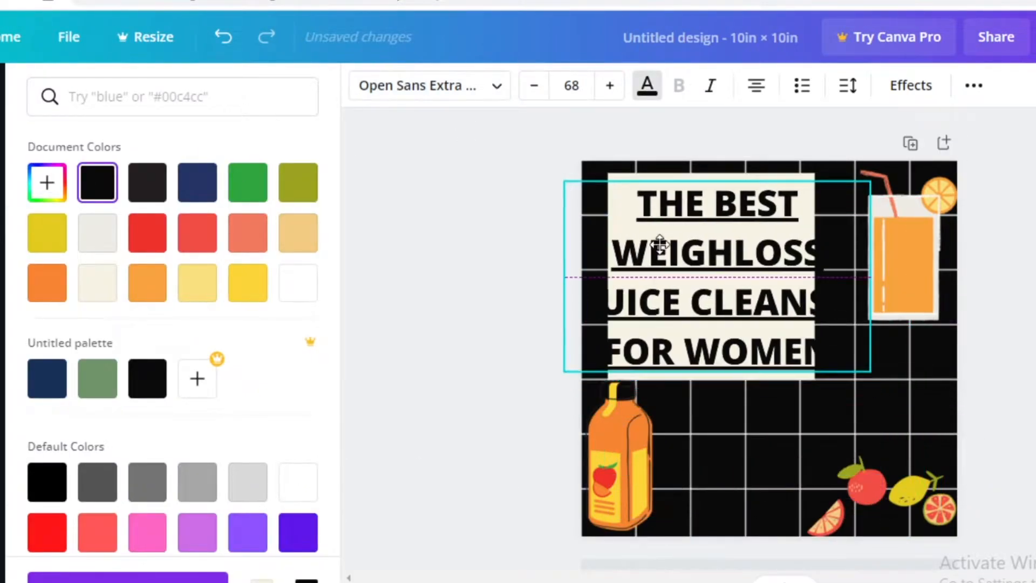
{"action": "left_click_drag", "start_coordinate": [870, 371], "coordinate": [790, 333]}
{"action": "left_click_drag", "start_coordinate": [669, 267], "coordinate": [754, 236]}
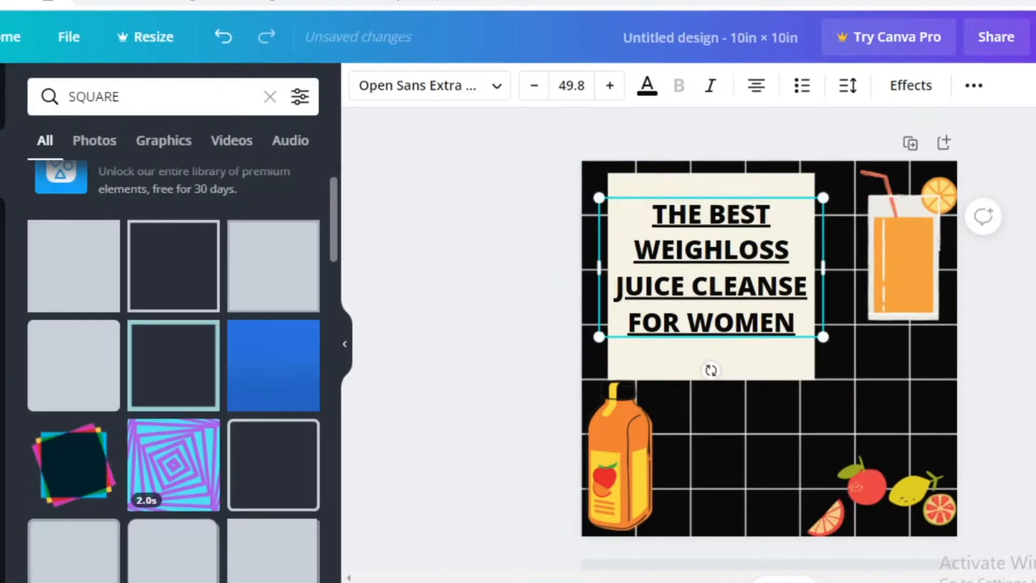
Download the finished design as a PNG
{"action": "left_click", "coordinate": [999, 36]}
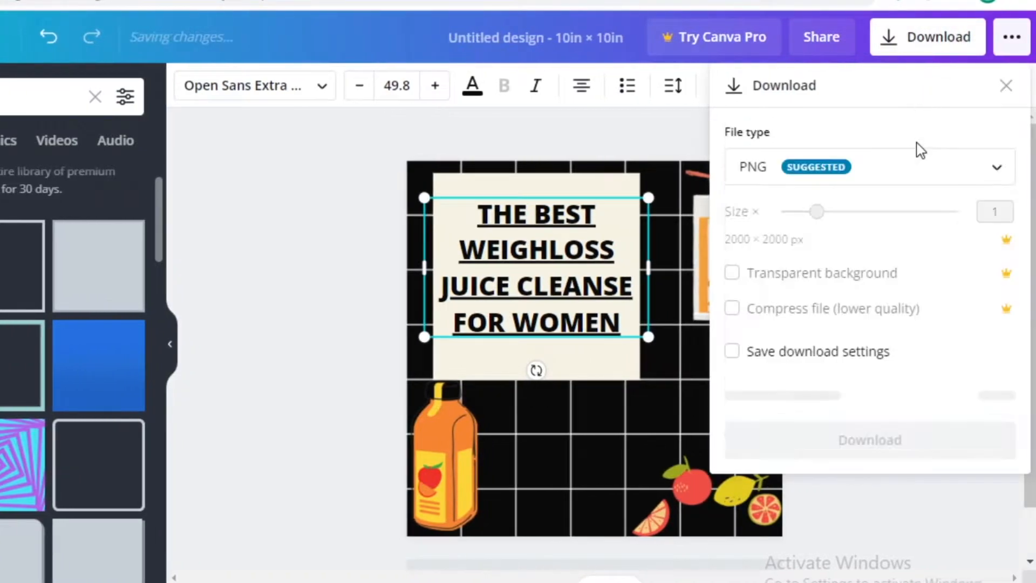
{"action": "left_click", "coordinate": [896, 162]}
{"action": "left_click", "coordinate": [907, 172]}
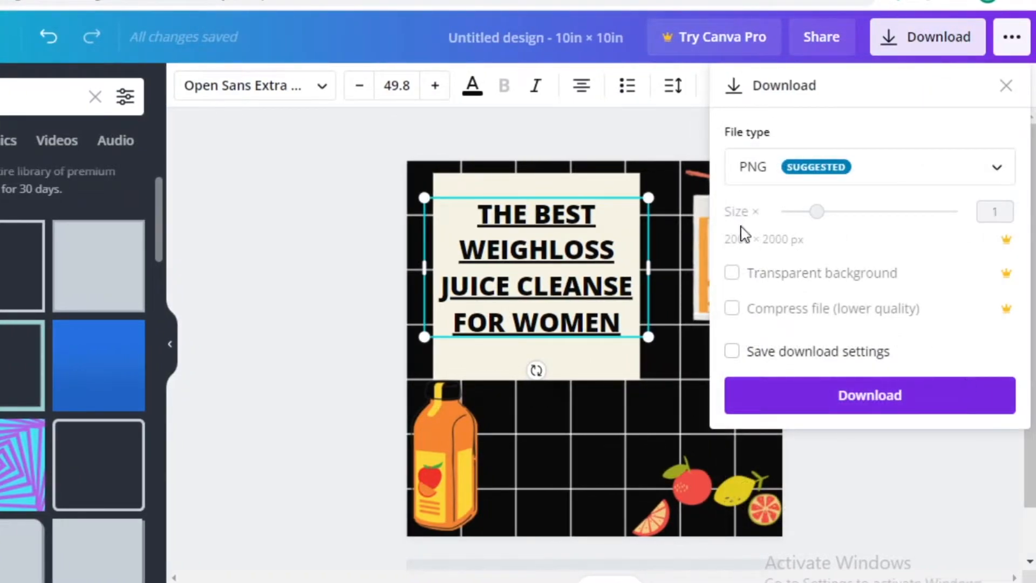
{"action": "left_click", "coordinate": [870, 395]}
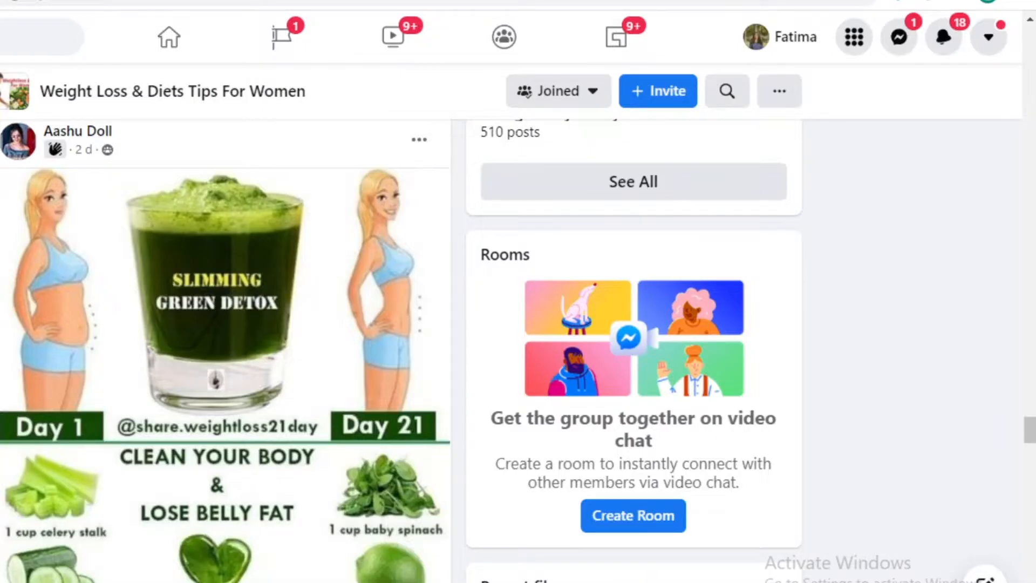
Switch to the Weight Loss & Diets Tips For Women group on Facebook and post the downloaded design image there
{"action": "scroll", "coordinate": [518, 324], "scroll_direction": "up", "scroll_amount": 5}
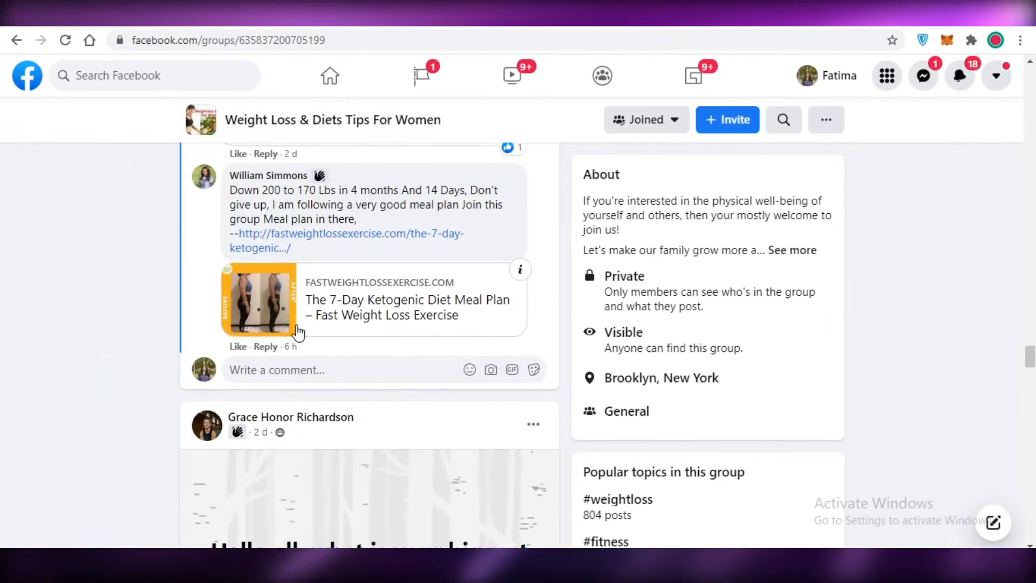
{"action": "scroll", "coordinate": [299, 333], "scroll_direction": "down", "scroll_amount": 15}
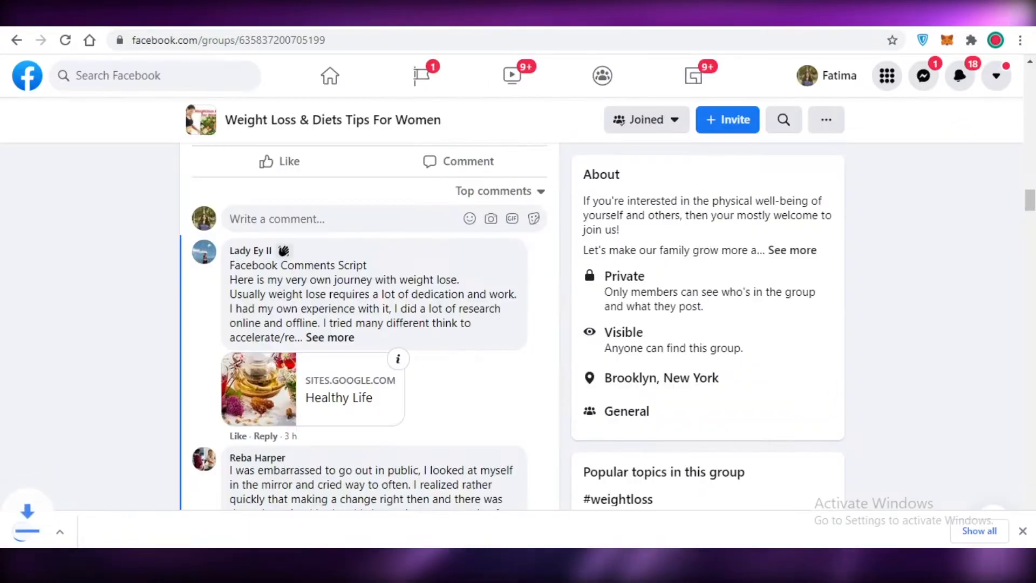
{"action": "scroll", "coordinate": [185, 387], "scroll_direction": "down", "scroll_amount": 10}
{"action": "scroll", "coordinate": [285, 376], "scroll_direction": "up", "scroll_amount": 15}
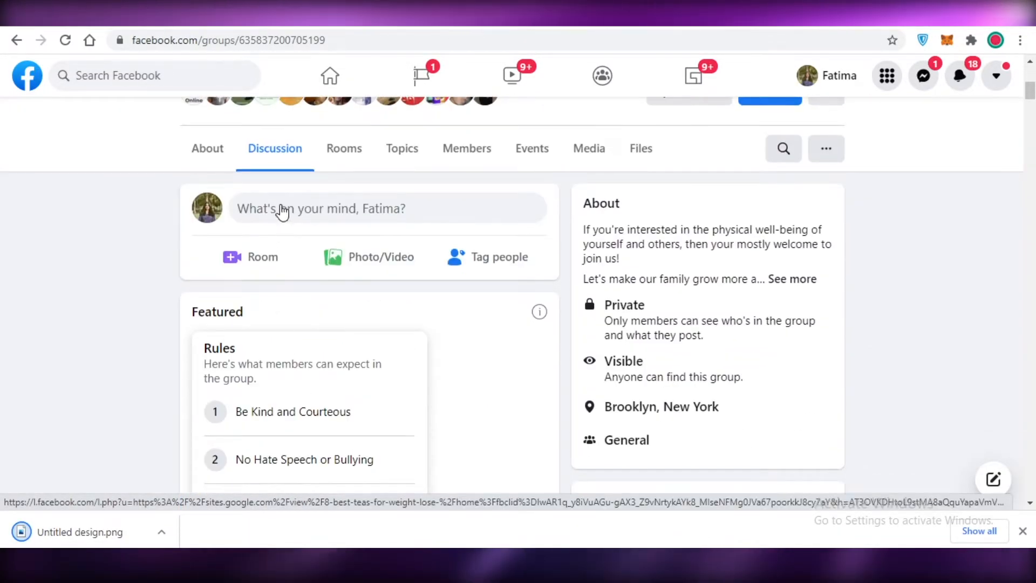
{"action": "left_click", "coordinate": [283, 209]}
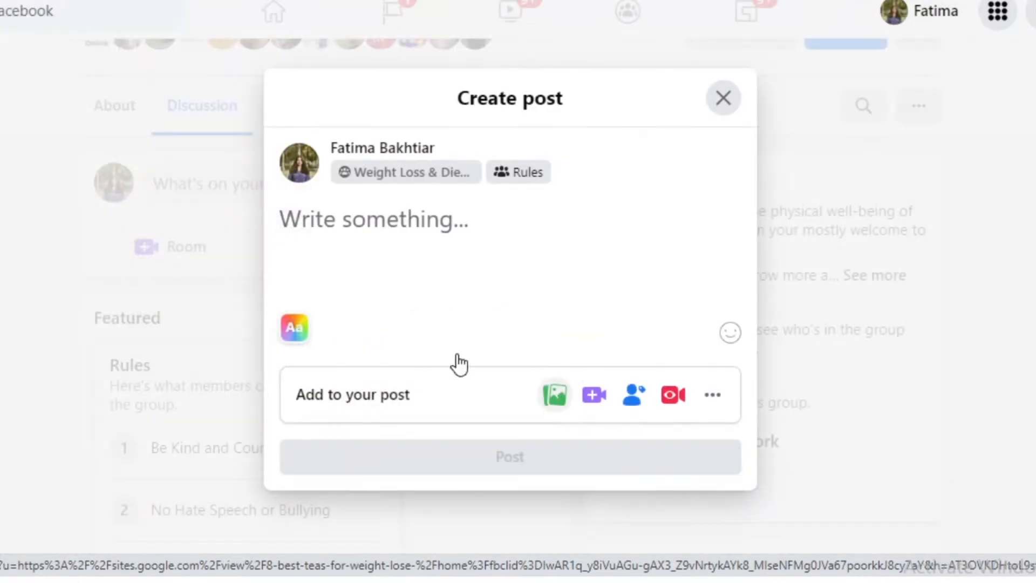
{"action": "left_click", "coordinate": [555, 395]}
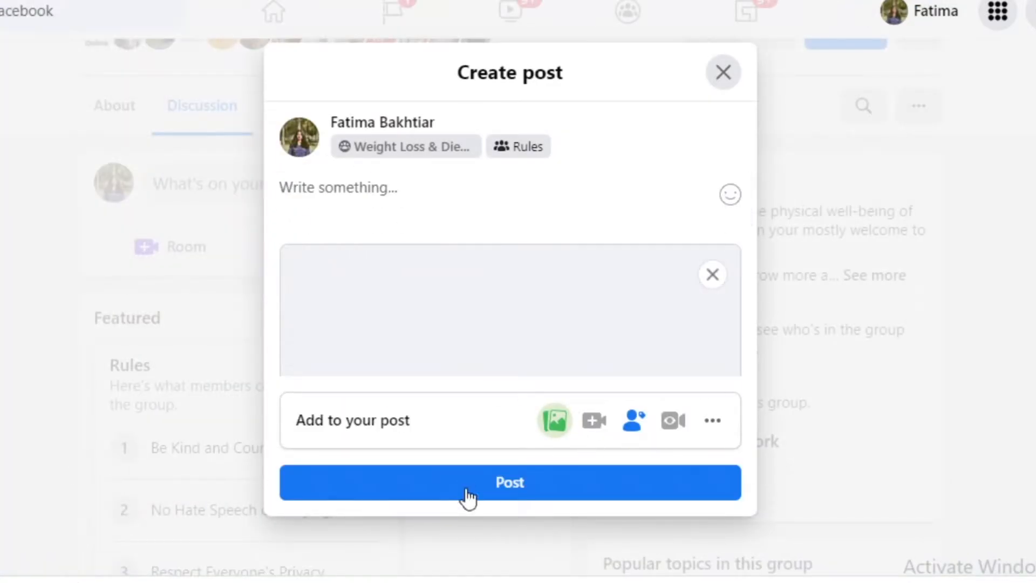
{"action": "left_click", "coordinate": [469, 496]}
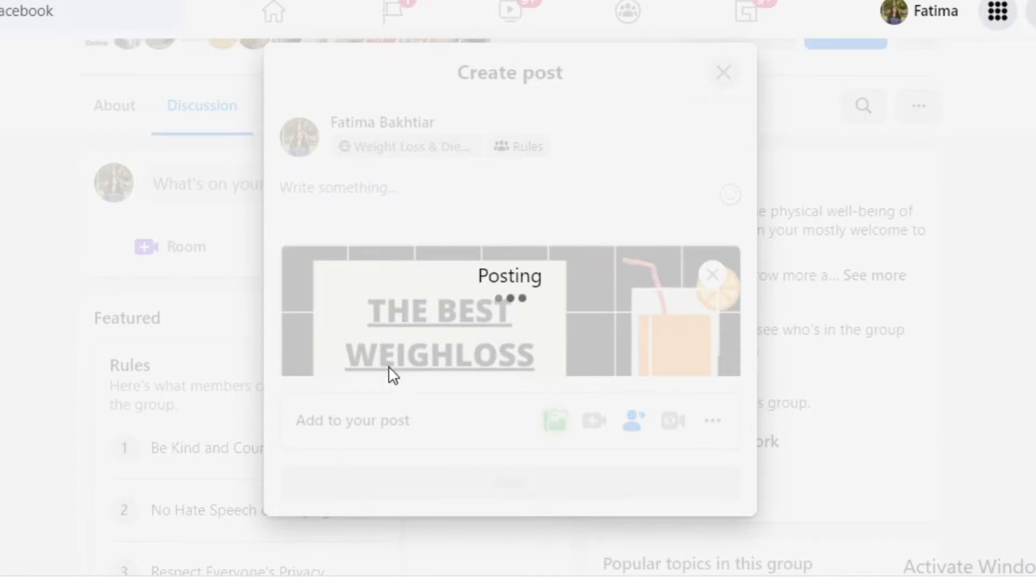
Browse the group's discussion feed and look through its posts and comments
{"action": "scroll", "coordinate": [330, 443], "scroll_direction": "down", "scroll_amount": 10}
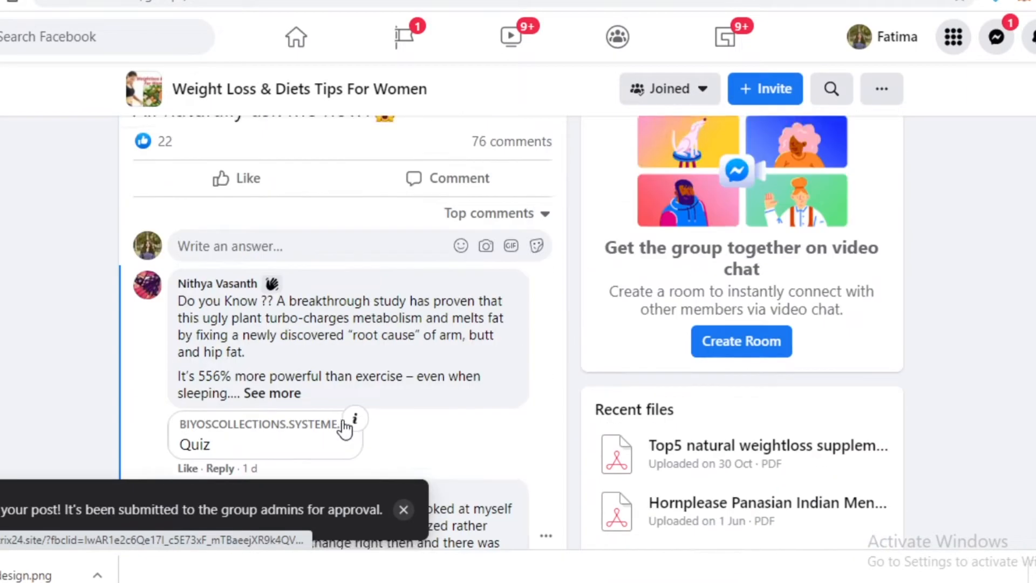
{"action": "scroll", "coordinate": [340, 419], "scroll_direction": "down", "scroll_amount": 15}
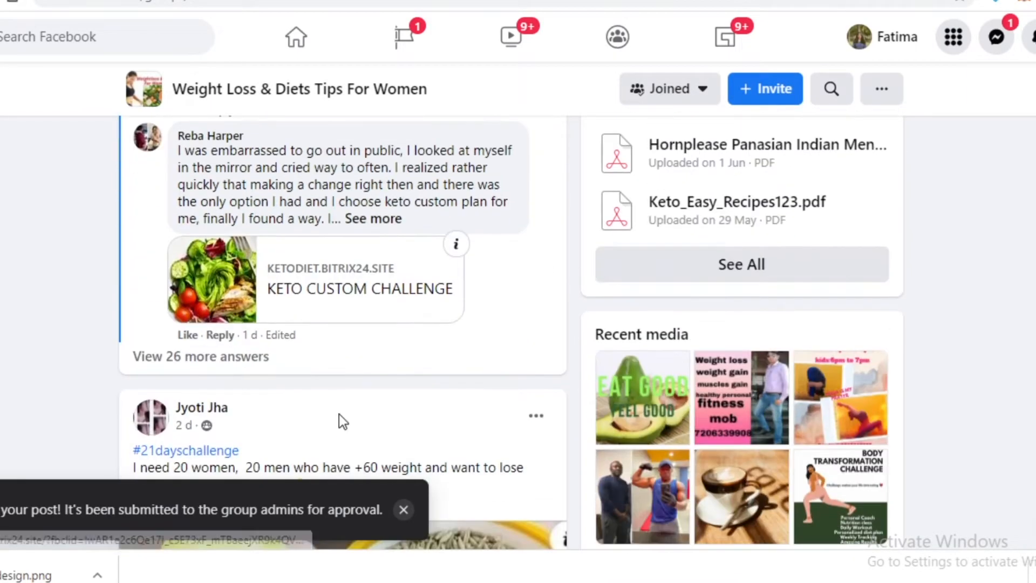
{"action": "scroll", "coordinate": [328, 374], "scroll_direction": "up", "scroll_amount": 5}
{"action": "scroll", "coordinate": [340, 341], "scroll_direction": "down", "scroll_amount": 15}
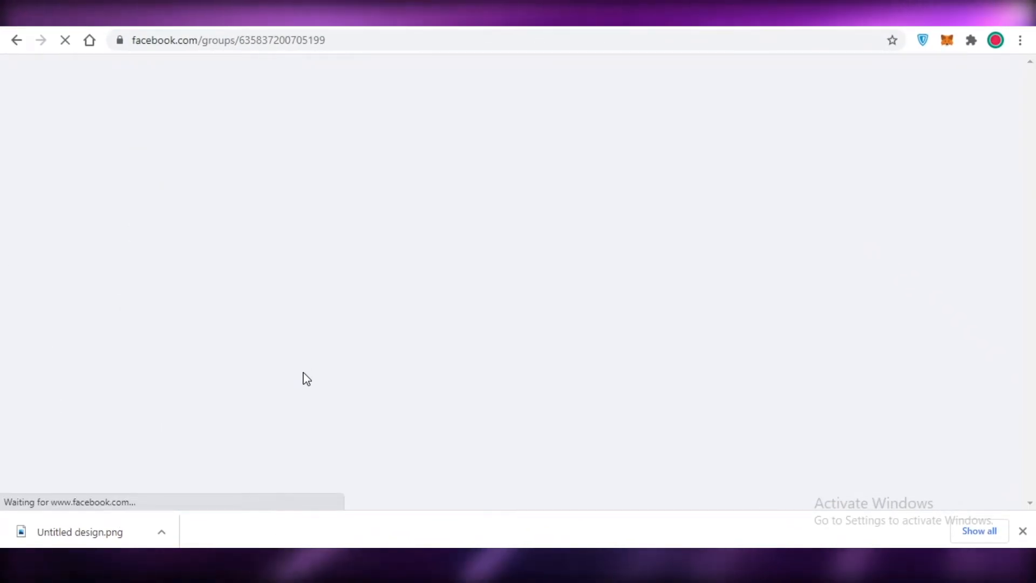
{"action": "scroll", "coordinate": [286, 378], "scroll_direction": "down", "scroll_amount": 10}
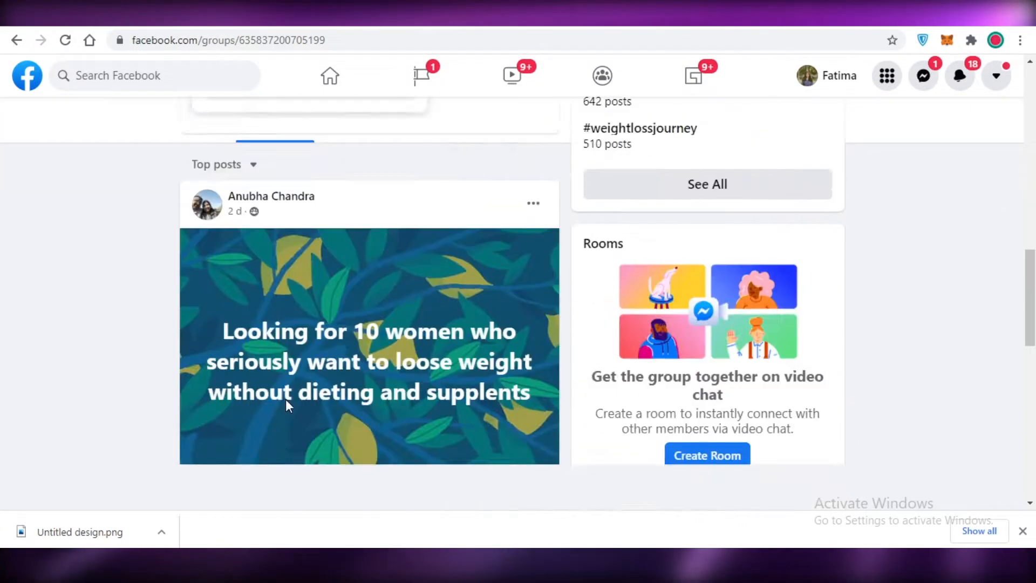
Read further top posts and their comments in the weight loss group
{"action": "scroll", "coordinate": [286, 403], "scroll_direction": "down", "scroll_amount": 15}
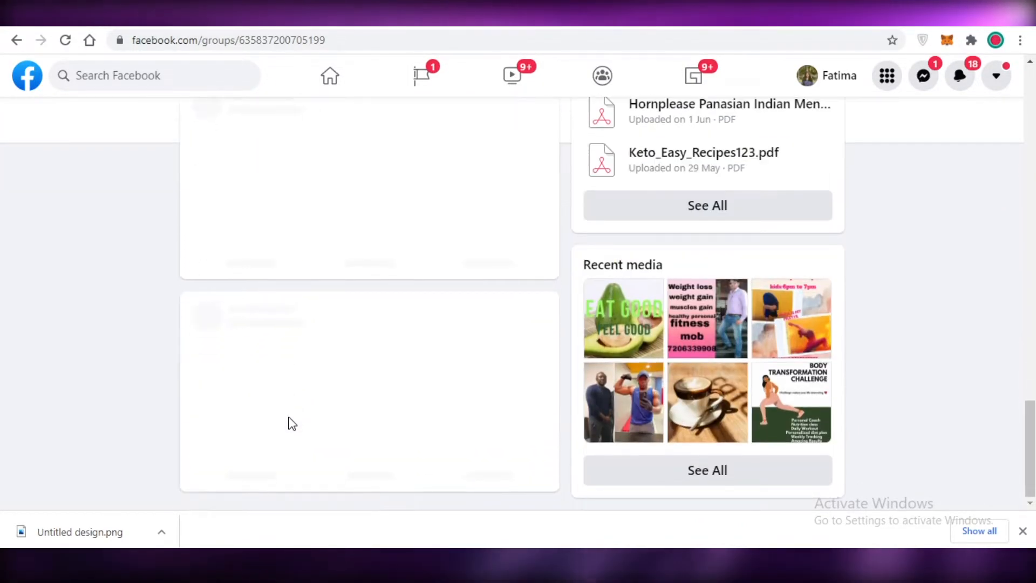
{"action": "scroll", "coordinate": [292, 427], "scroll_direction": "up", "scroll_amount": 4}
{"action": "scroll", "coordinate": [285, 457], "scroll_direction": "down", "scroll_amount": 6}
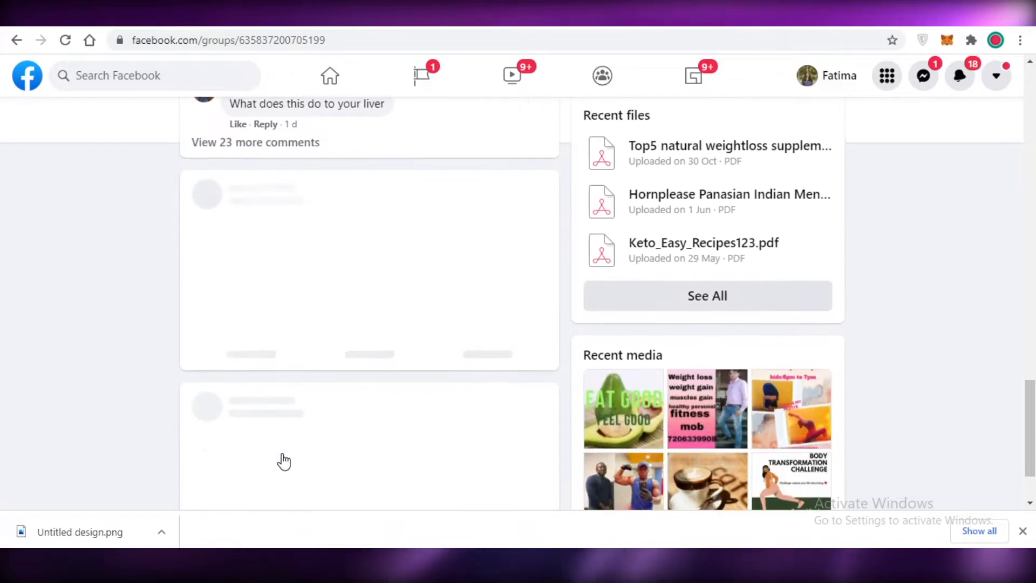
{"action": "scroll", "coordinate": [305, 297], "scroll_direction": "up", "scroll_amount": 10}
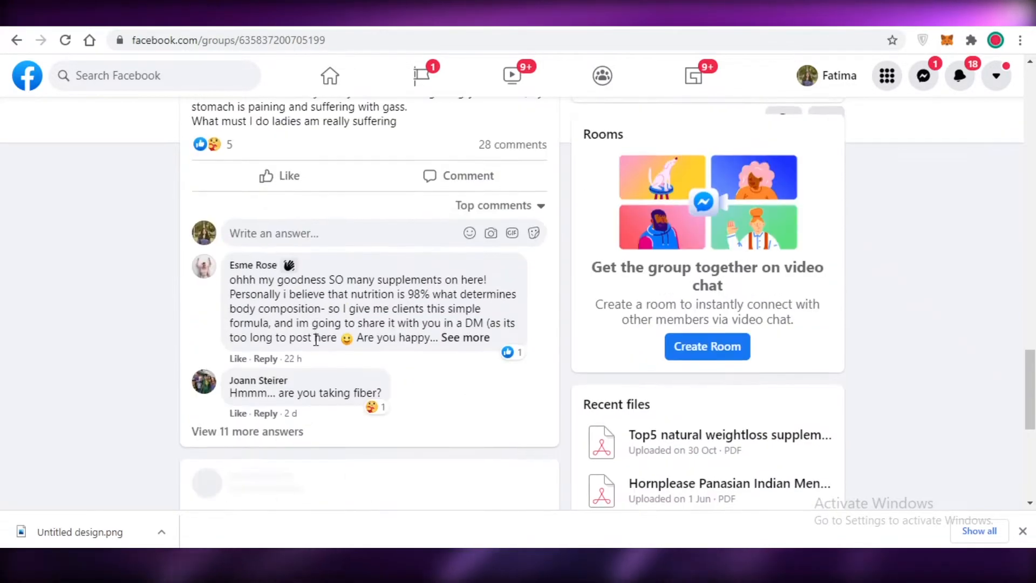
{"action": "scroll", "coordinate": [96, 385], "scroll_direction": "down", "scroll_amount": 5}
Search Facebook for fashion from the recent searches
{"action": "left_click", "coordinate": [70, 76]}
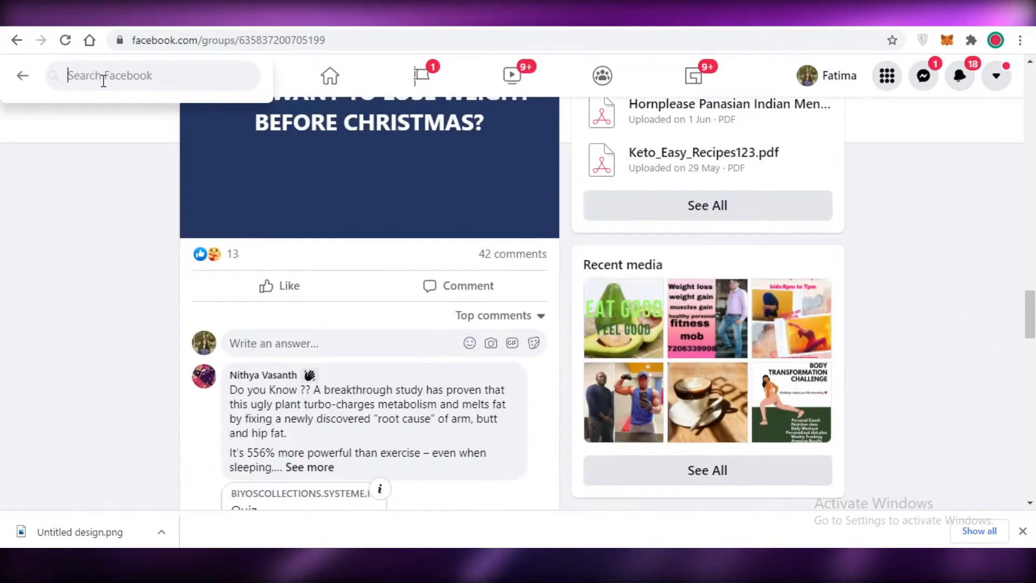
{"action": "scroll", "coordinate": [102, 80], "scroll_direction": "up", "scroll_amount": 10}
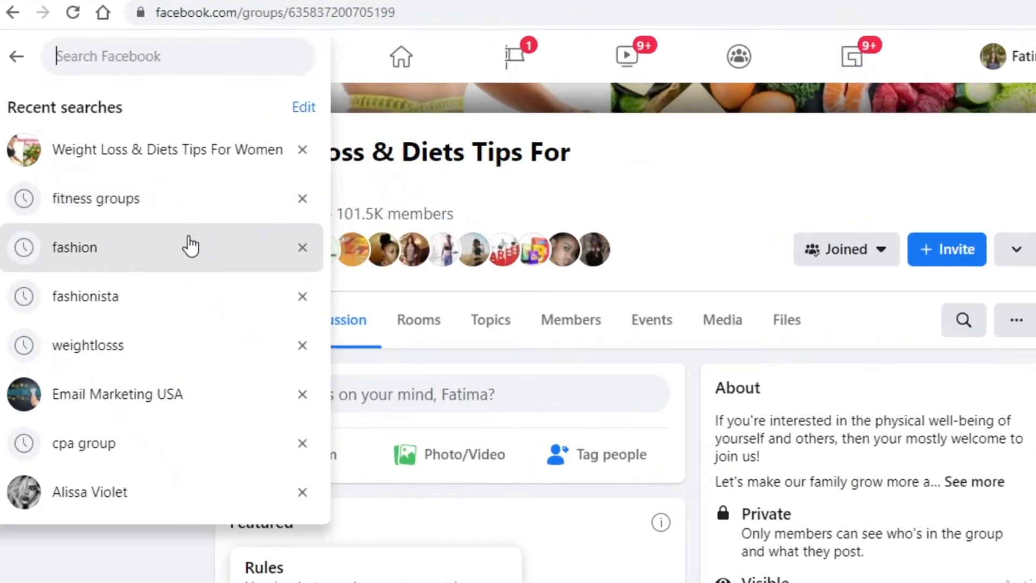
{"action": "left_click", "coordinate": [190, 246]}
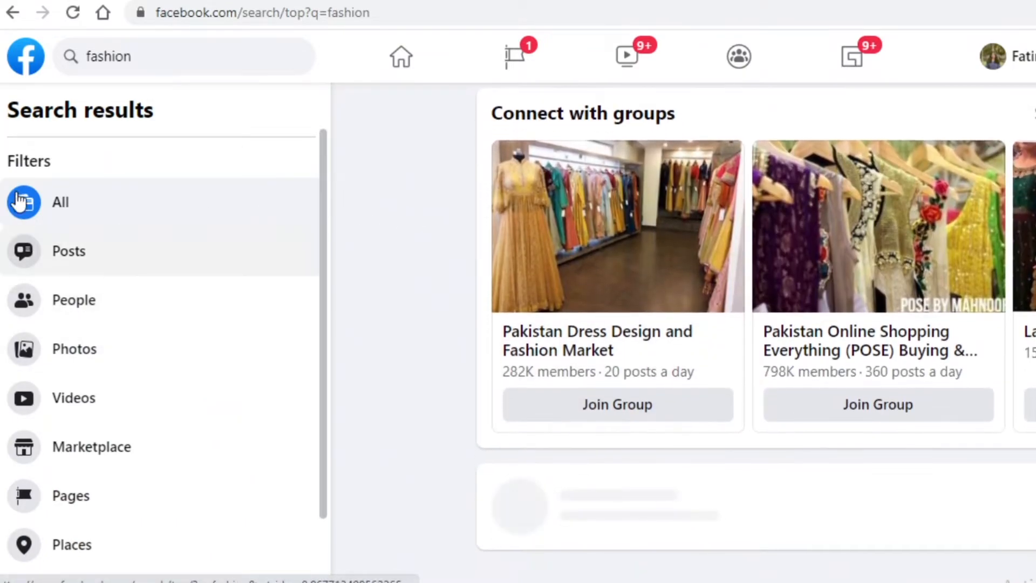
Search Facebook for MAKE MONEY and limit the results to groups
{"action": "left_click", "coordinate": [125, 58]}
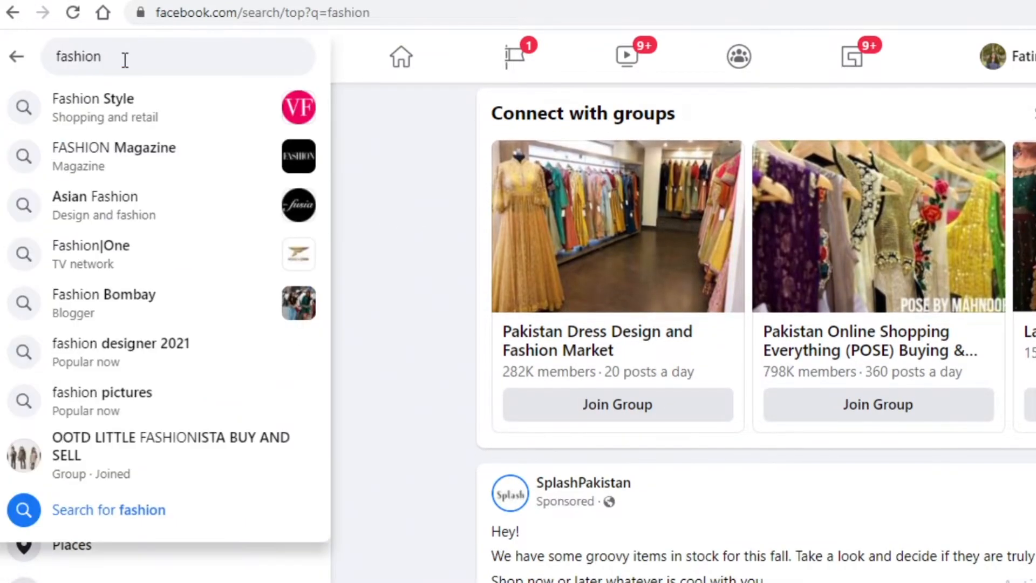
{"action": "type", "text": "MAKE MONEY"}
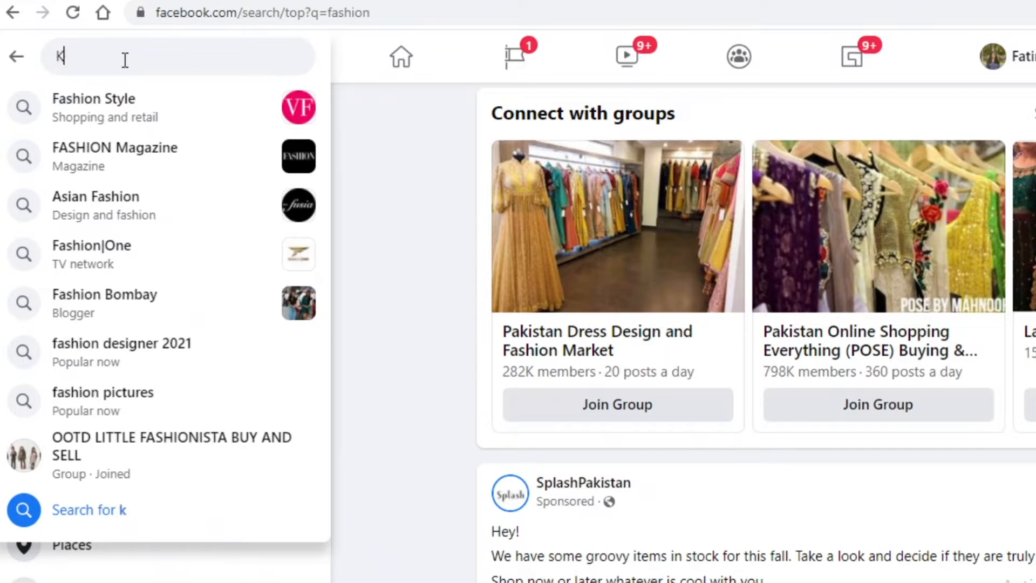
{"action": "key", "text": "Return"}
{"action": "left_click", "coordinate": [12, 564]}
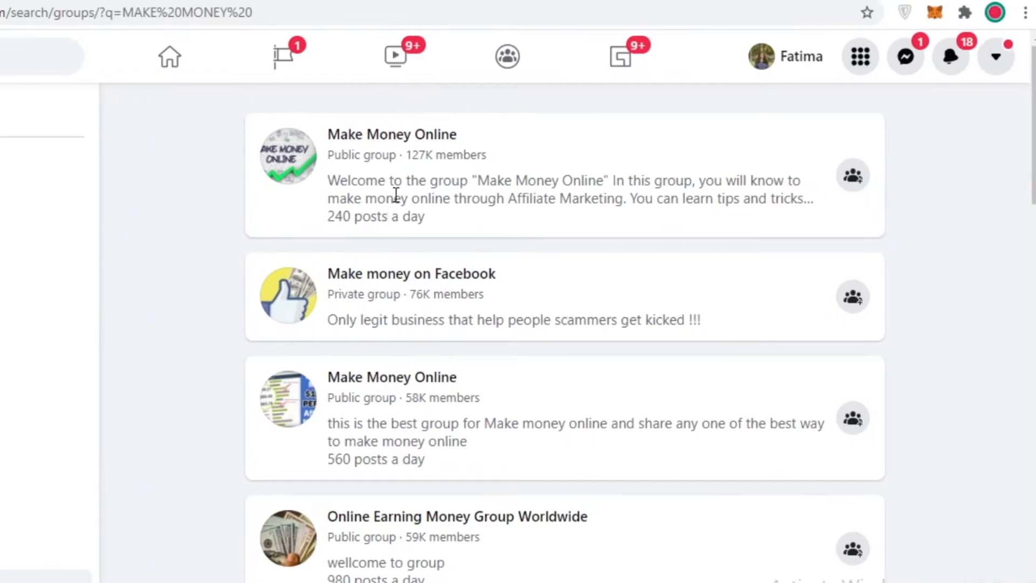
Review the money-making groups in the results and open the Make Money Online public group with 127K members
{"action": "mouse_move", "coordinate": [402, 153]}
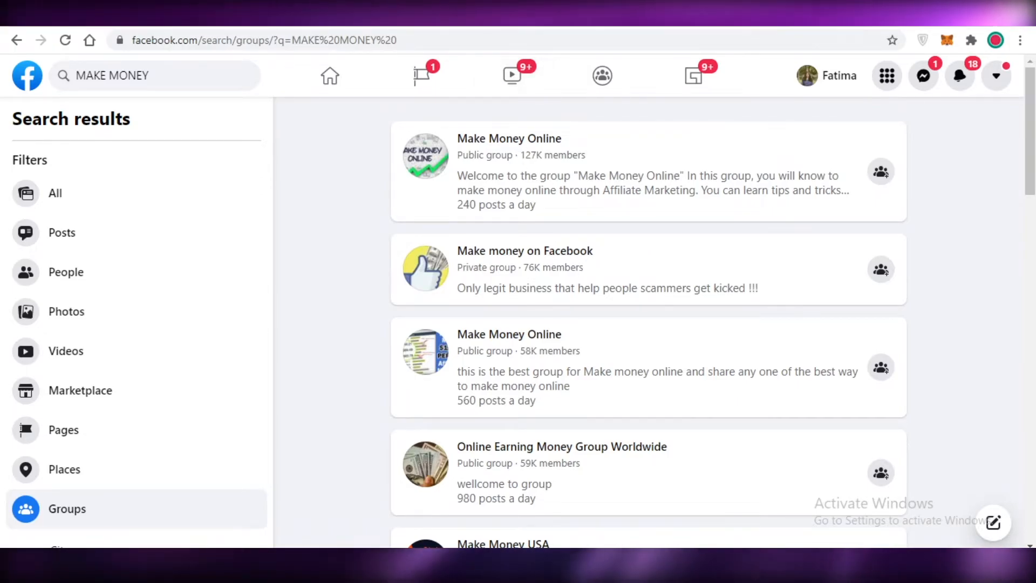
{"action": "mouse_move", "coordinate": [542, 448]}
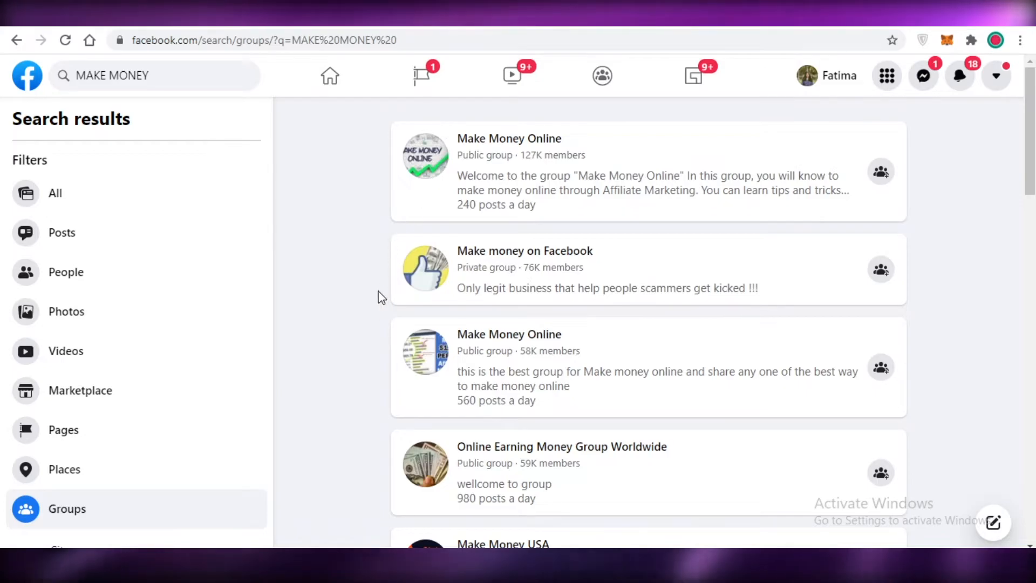
{"action": "scroll", "coordinate": [375, 316], "scroll_direction": "down", "scroll_amount": 8}
{"action": "scroll", "coordinate": [505, 187], "scroll_direction": "up", "scroll_amount": 7}
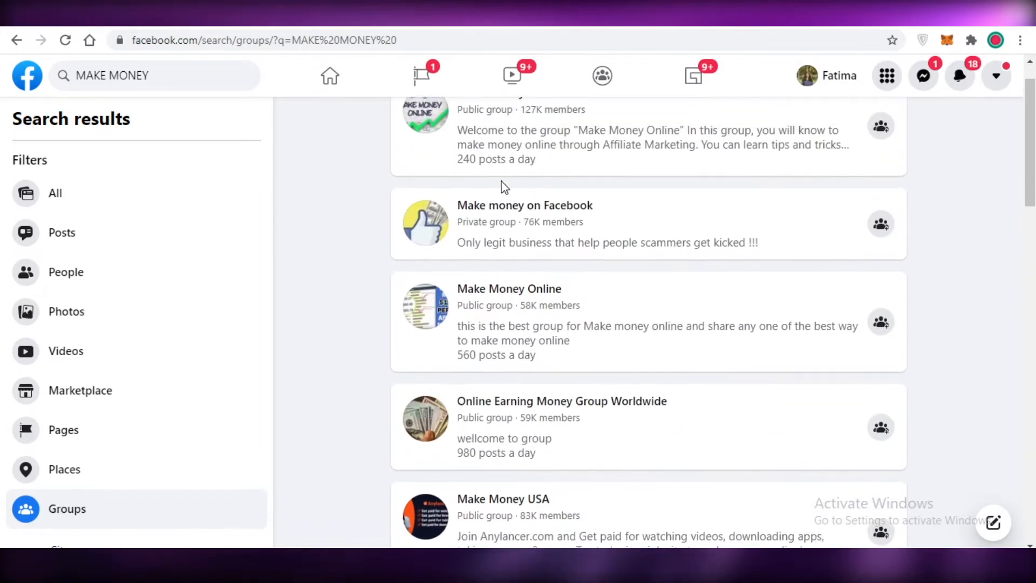
{"action": "scroll", "coordinate": [505, 188], "scroll_direction": "up", "scroll_amount": 1}
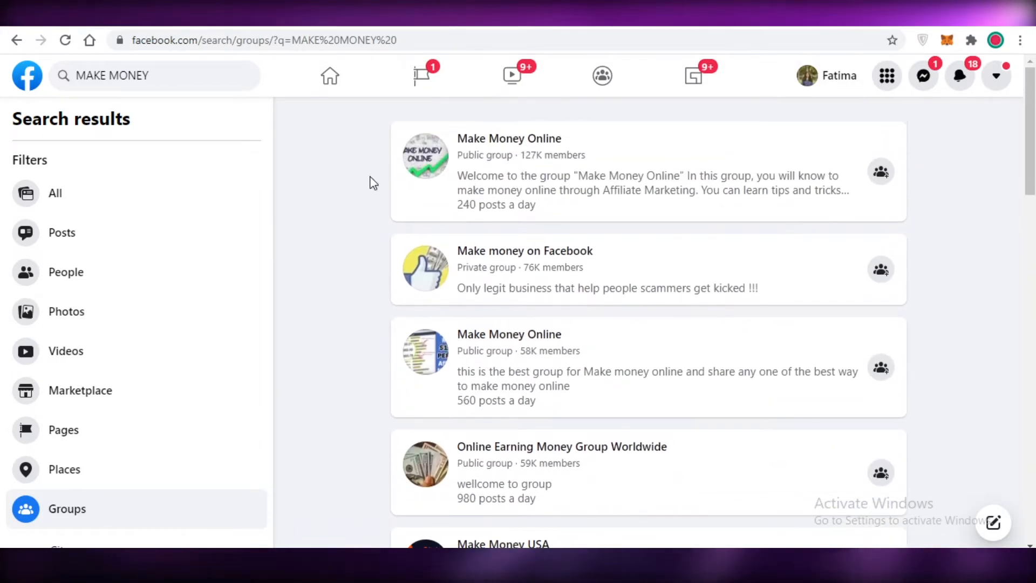
{"action": "left_click", "coordinate": [523, 138]}
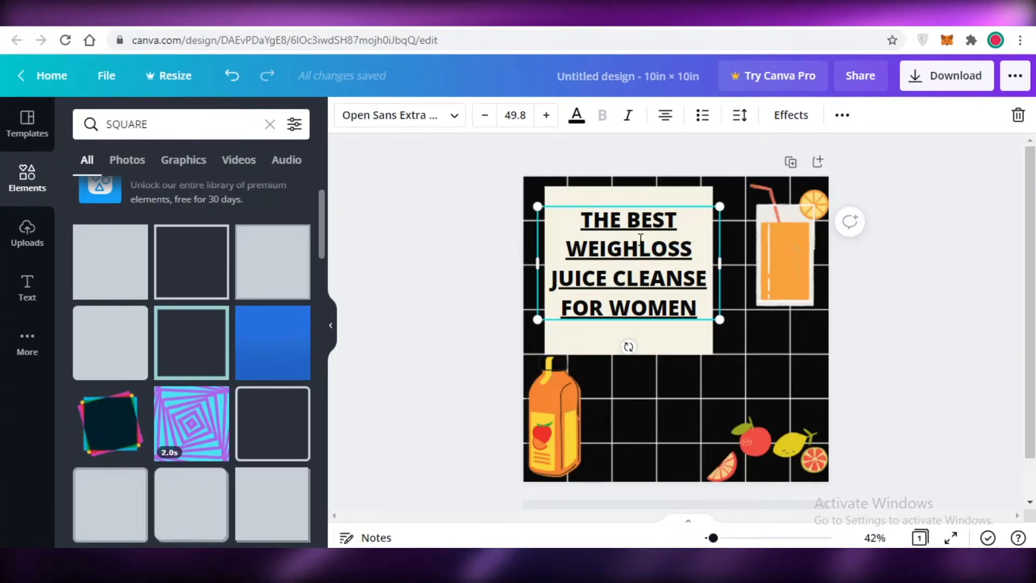
Switch to the juice design in Canva, delete its heading, juice glass, fruit and bottle, and move the cream square slightly down
{"action": "key", "text": "Delete"}
{"action": "left_click", "coordinate": [658, 298]}
{"action": "left_click", "coordinate": [786, 259]}
{"action": "key", "text": "Delete"}
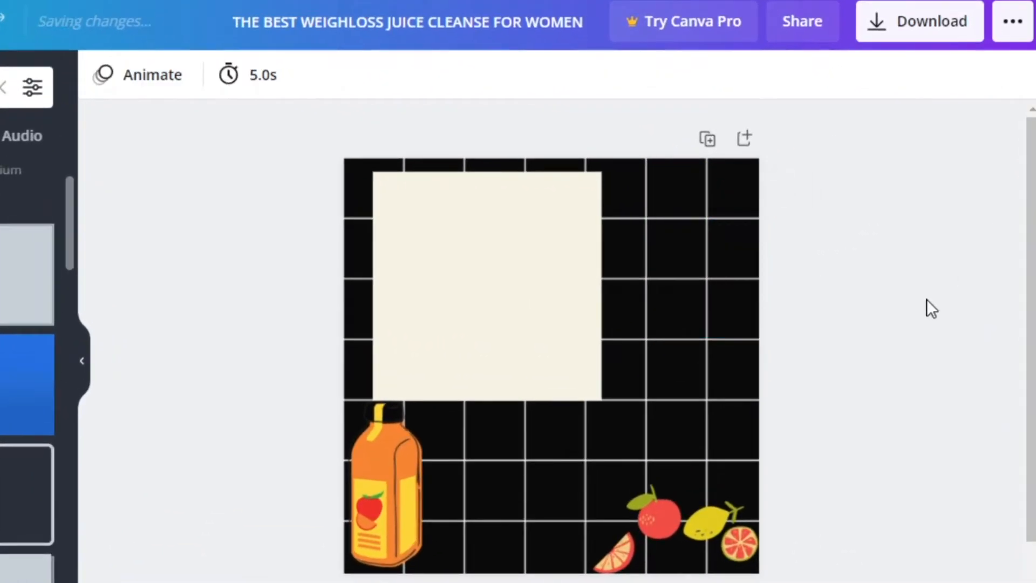
{"action": "left_click", "coordinate": [674, 571]}
{"action": "left_click", "coordinate": [1017, 77]}
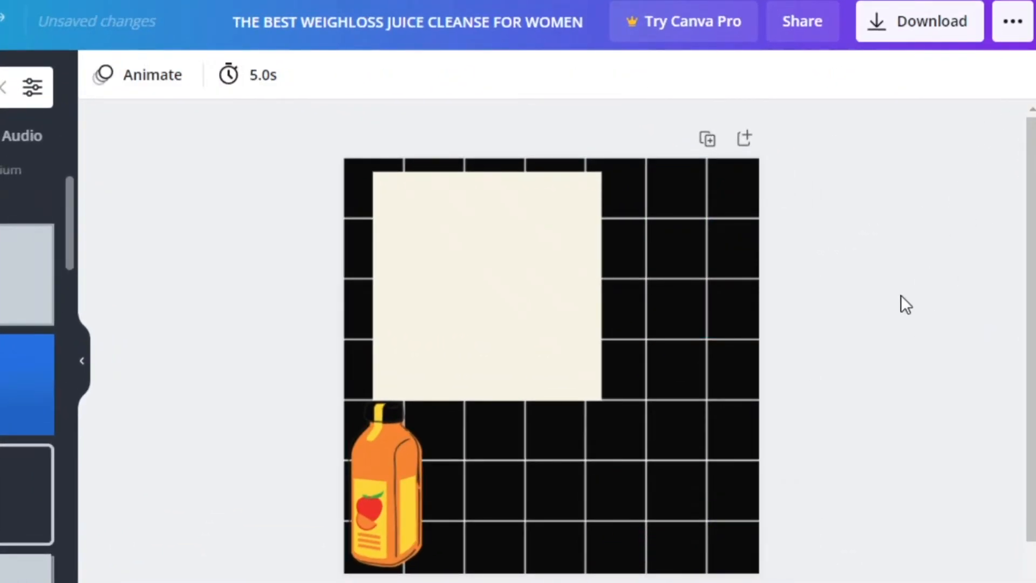
{"action": "left_click", "coordinate": [378, 480]}
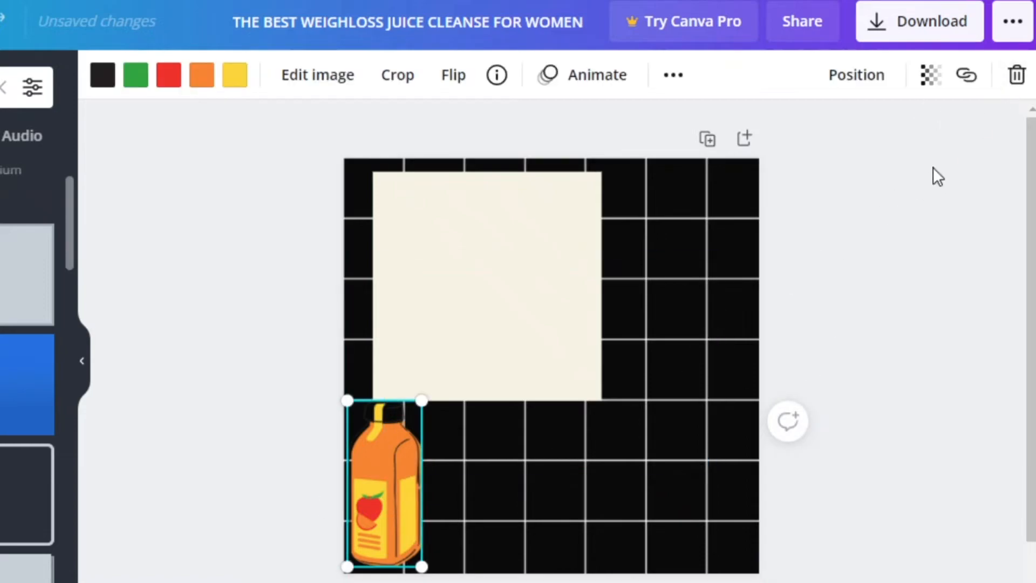
{"action": "left_click", "coordinate": [1017, 77]}
{"action": "left_click_drag", "start_coordinate": [520, 252], "coordinate": [556, 276]}
Add a heading below the cream square reading "MAKE MONEY QUICK ONLINW"
{"action": "left_click", "coordinate": [116, 132]}
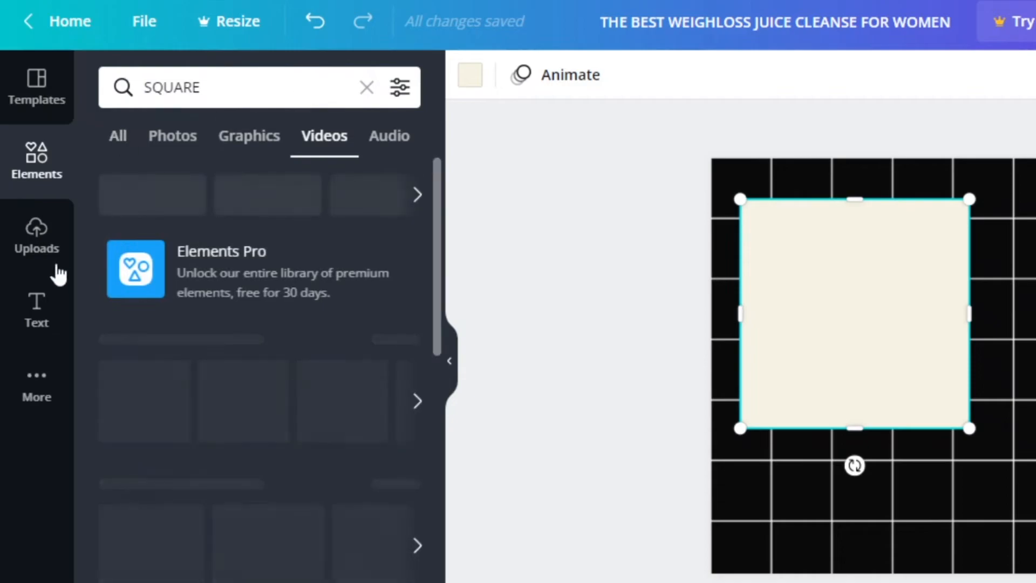
{"action": "left_click", "coordinate": [25, 310]}
{"action": "left_click_drag", "start_coordinate": [831, 360], "coordinate": [855, 475]}
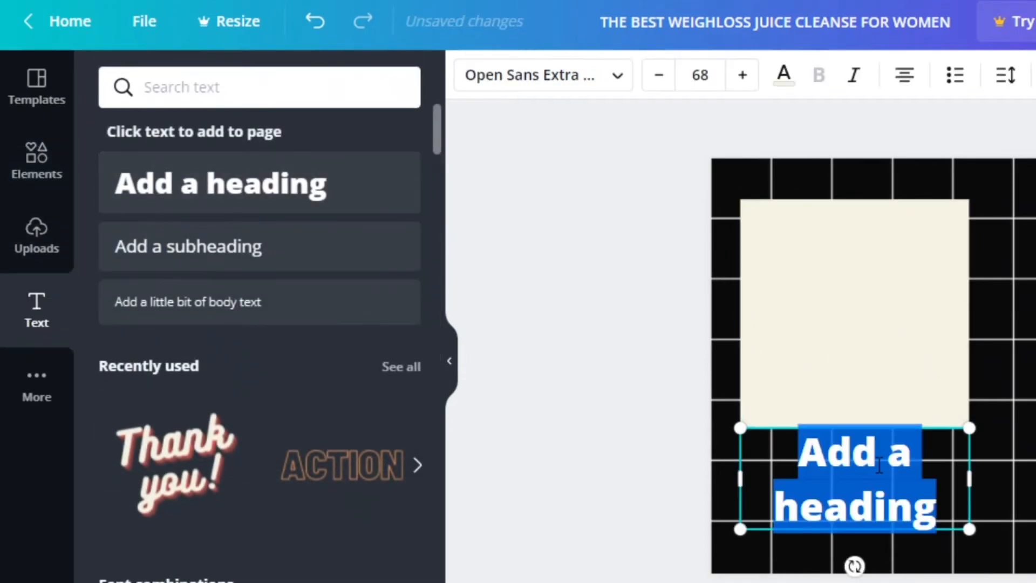
{"action": "type", "text": "MAKE MONE"}
{"action": "type", "text": "Y QIU"}
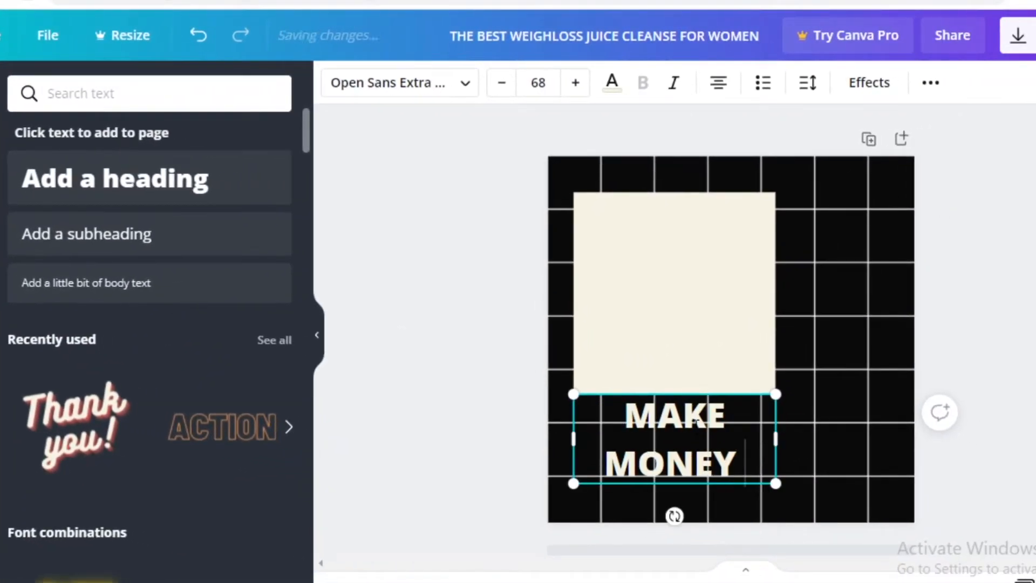
{"action": "key", "text": "BackSpace"}
{"action": "key", "text": "BackSpace"}
{"action": "type", "text": "UICK ONLINW"}
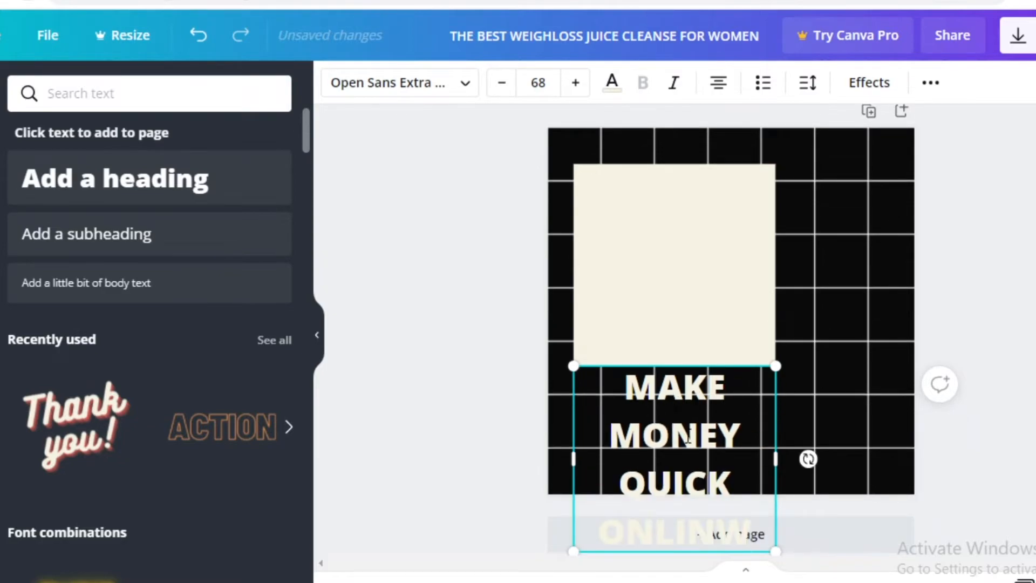
Colour the heading black and move it onto the cream square
{"action": "left_click", "coordinate": [612, 82]}
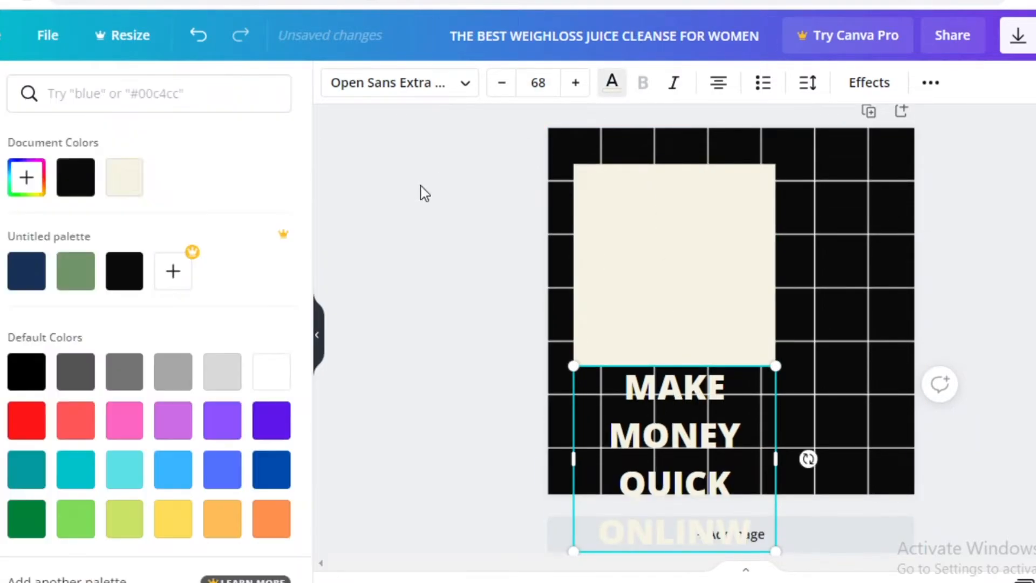
{"action": "left_click", "coordinate": [75, 177]}
{"action": "left_click_drag", "start_coordinate": [655, 532], "coordinate": [615, 169]}
{"action": "key", "text": "Escape"}
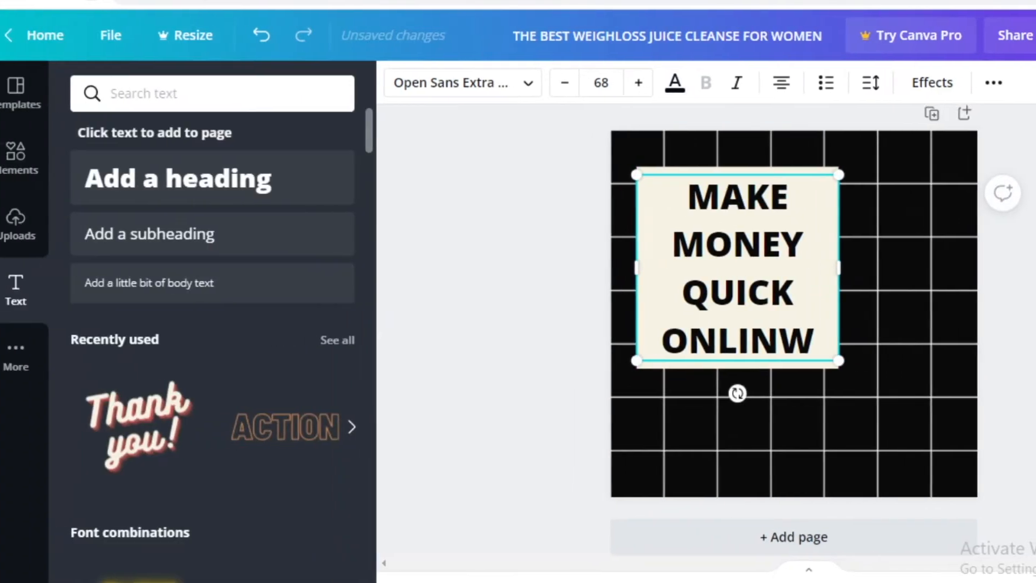
Search the design elements for MONEY and limit the results to graphics
{"action": "left_click", "coordinate": [34, 156]}
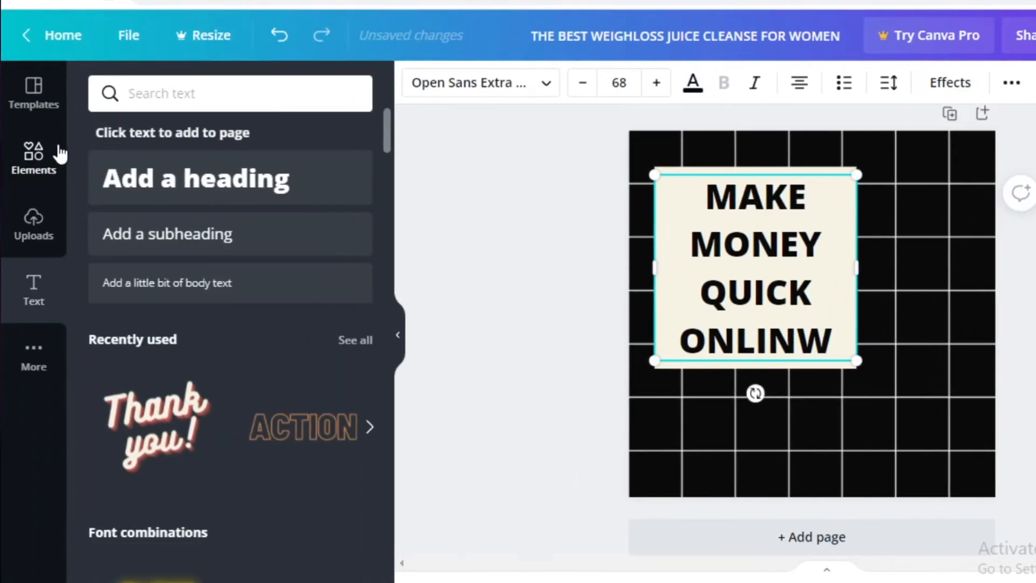
{"action": "left_click", "coordinate": [225, 89]}
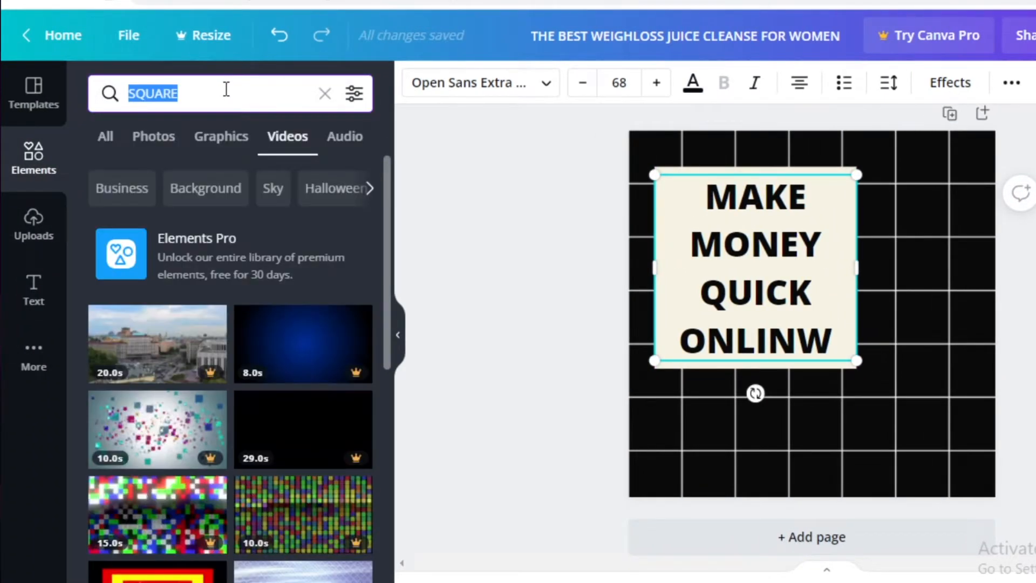
{"action": "key", "text": "BackSpace"}
{"action": "type", "text": "MONEY"}
{"action": "key", "text": "Return"}
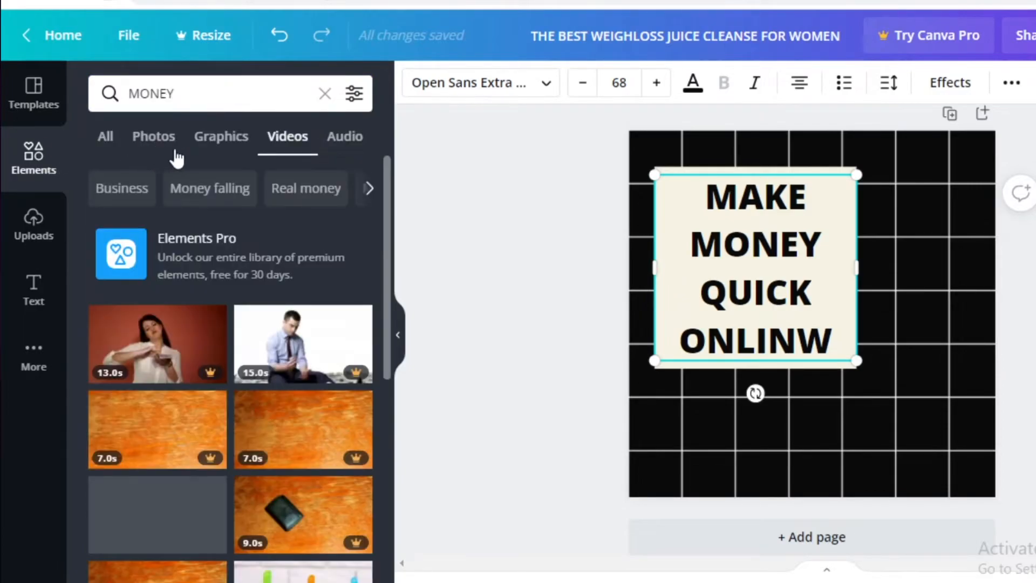
{"action": "left_click", "coordinate": [221, 136]}
Add the gold coin stack graphic and place it in the design's upper-right corner beside the cream square
{"action": "left_click", "coordinate": [328, 349]}
{"action": "left_click_drag", "start_coordinate": [807, 320], "coordinate": [818, 293]}
{"action": "left_click", "coordinate": [831, 358]}
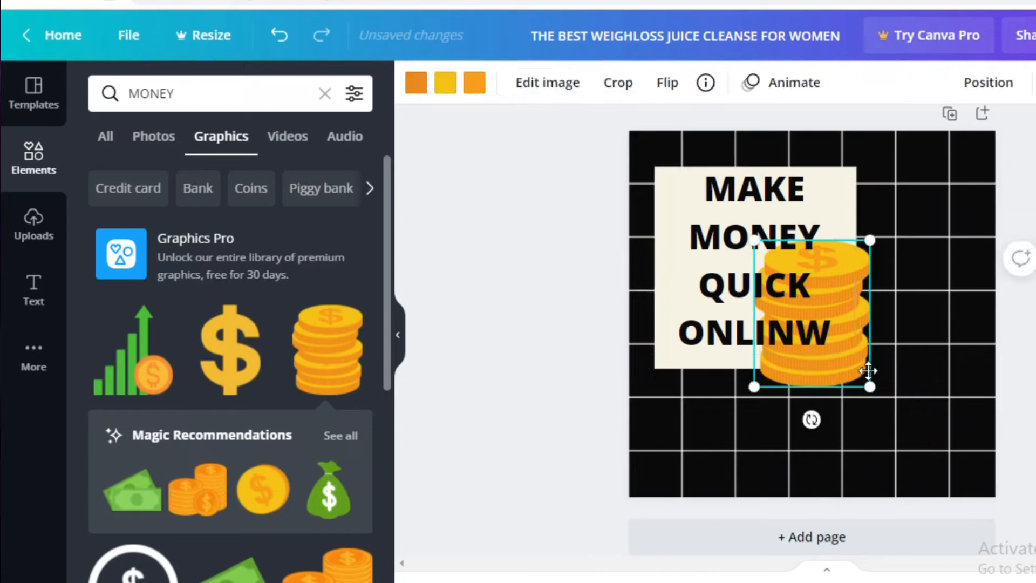
{"action": "left_click_drag", "start_coordinate": [831, 357], "coordinate": [943, 278]}
Add the green growth chart with a coin at the design's lower right and a hand-with-coin graphic below the cream square
{"action": "left_click", "coordinate": [135, 351]}
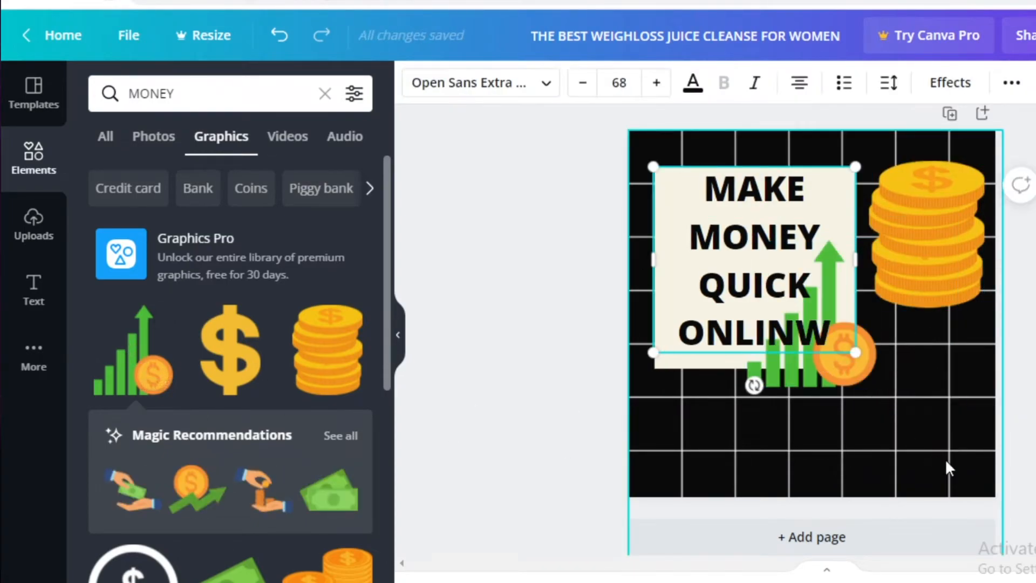
{"action": "left_click_drag", "start_coordinate": [806, 386], "coordinate": [913, 475]}
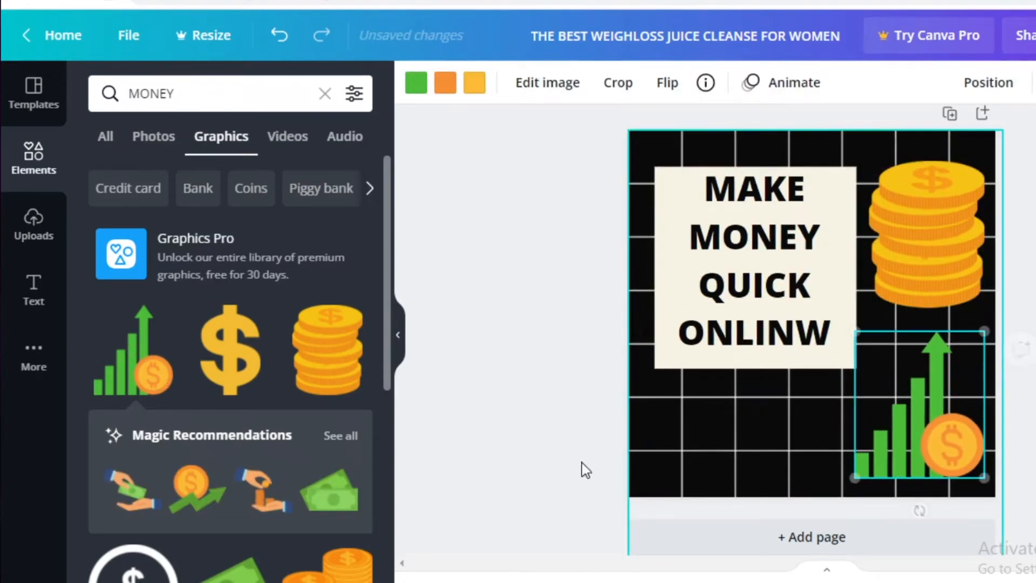
{"action": "left_click", "coordinate": [278, 505]}
{"action": "left_click_drag", "start_coordinate": [812, 324], "coordinate": [742, 432]}
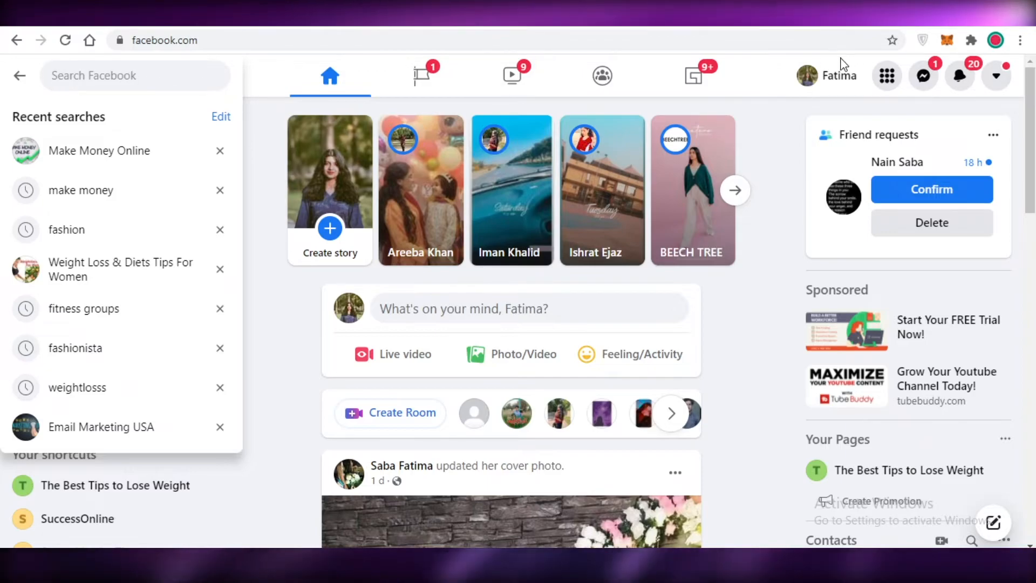
On Facebook, open The Best Tips to Lose Weight from the managed pages and look through its posts
{"action": "left_click", "coordinate": [888, 78]}
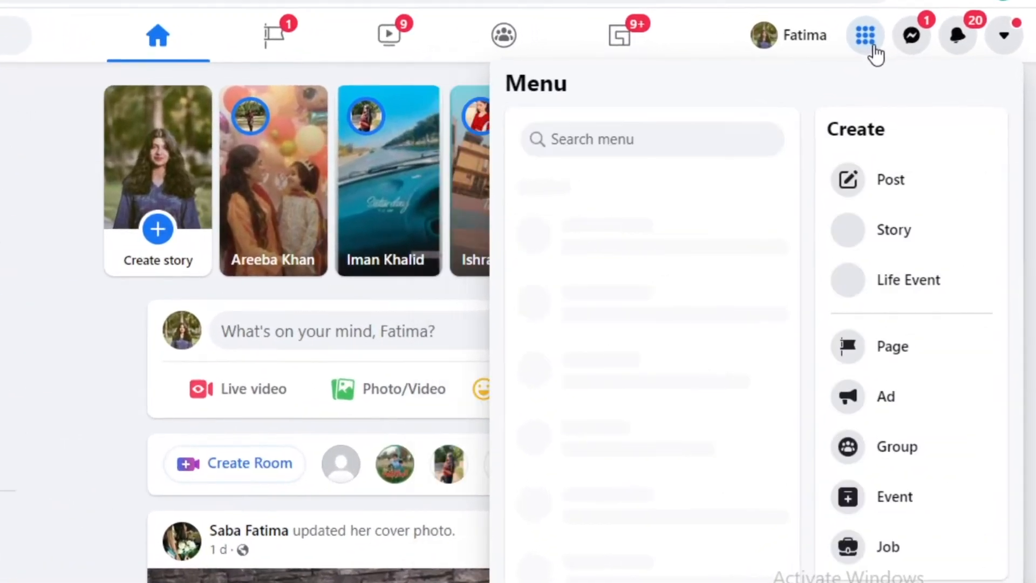
{"action": "left_click", "coordinate": [615, 533]}
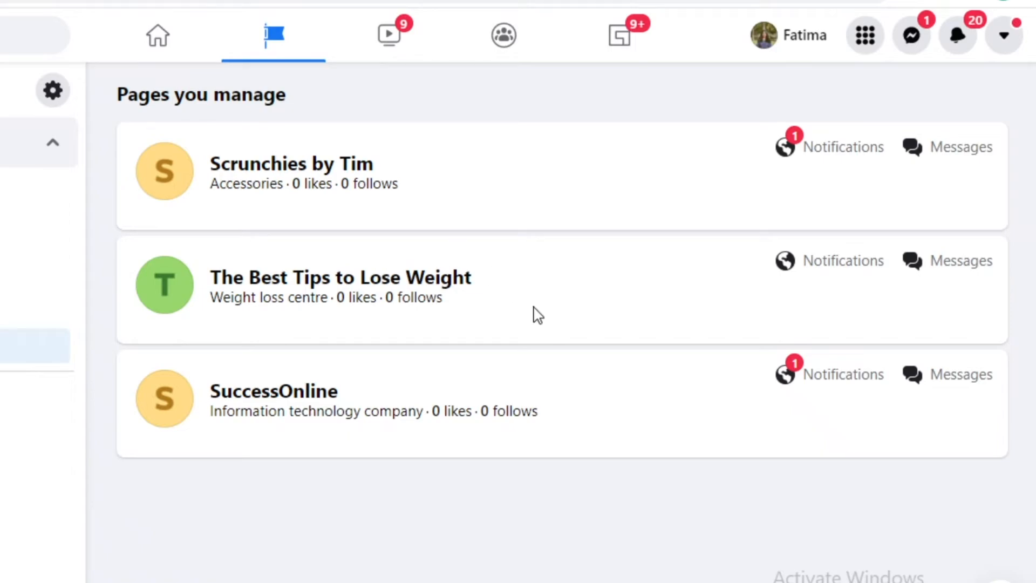
{"action": "left_click", "coordinate": [369, 276]}
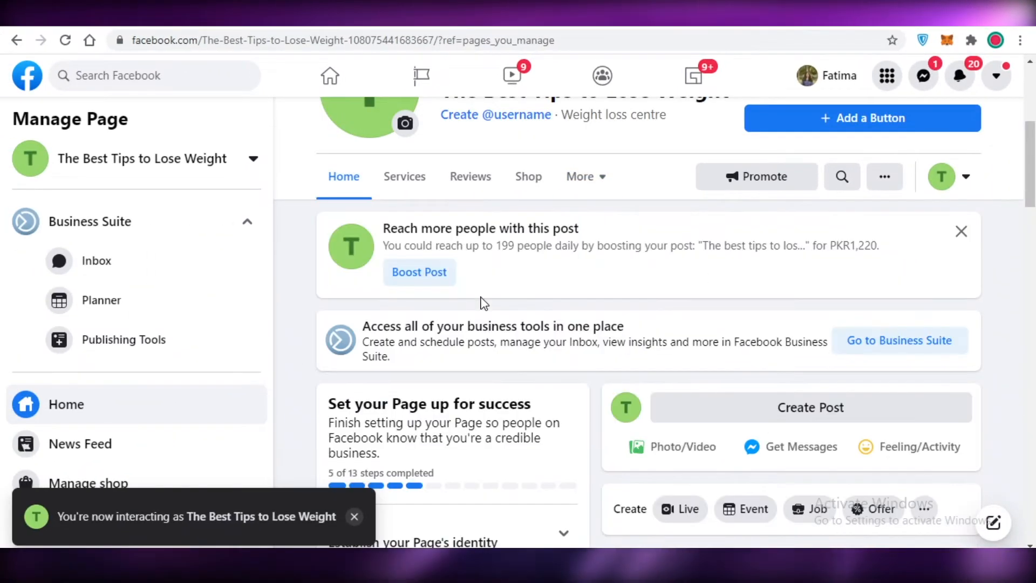
{"action": "scroll", "coordinate": [610, 302], "scroll_direction": "down", "scroll_amount": 10}
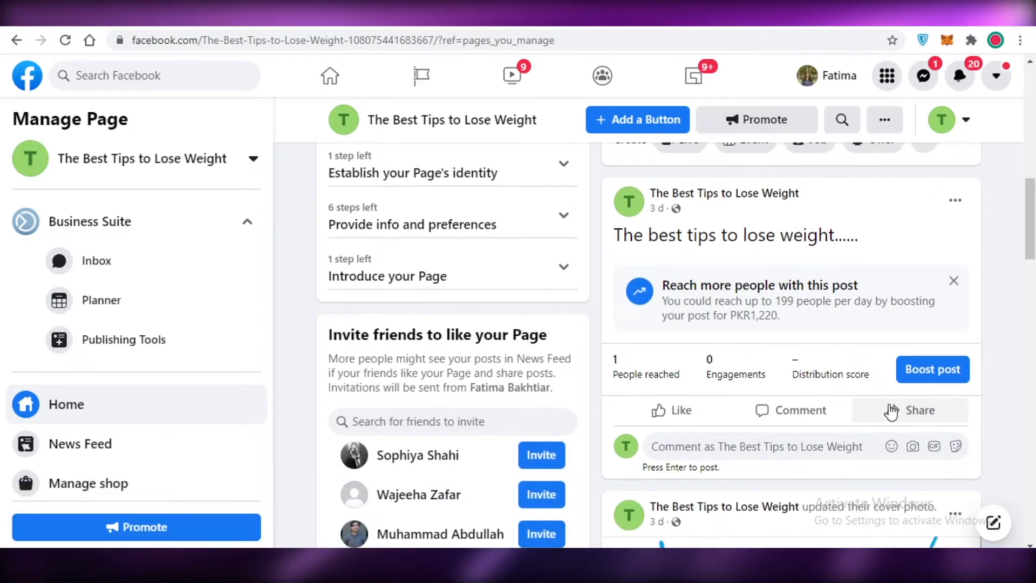
{"action": "scroll", "coordinate": [810, 348], "scroll_direction": "up", "scroll_amount": 1}
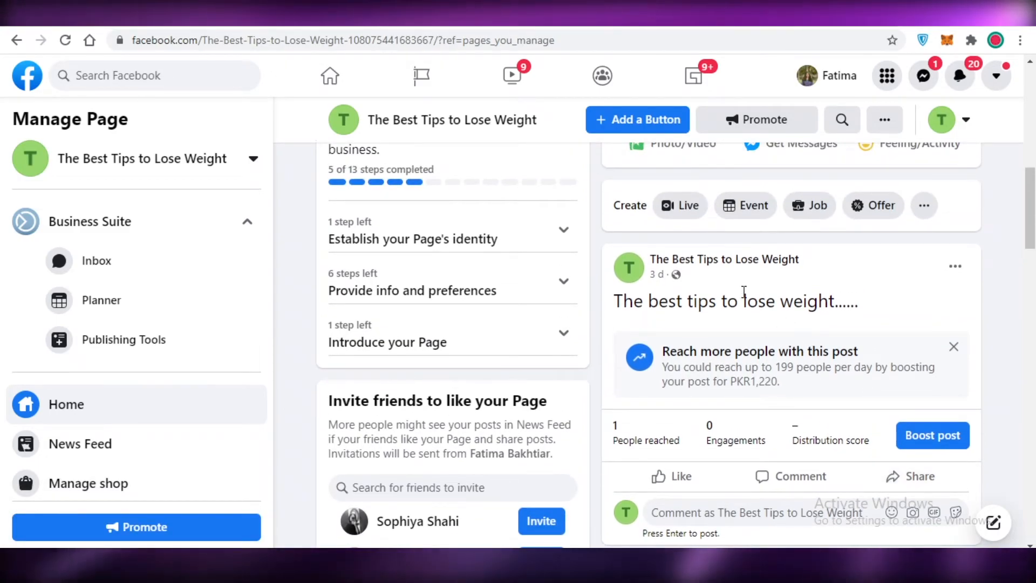
Check the group-sharing option for the page's post about the best tips to lose weight, then close it
{"action": "left_click", "coordinate": [912, 477]}
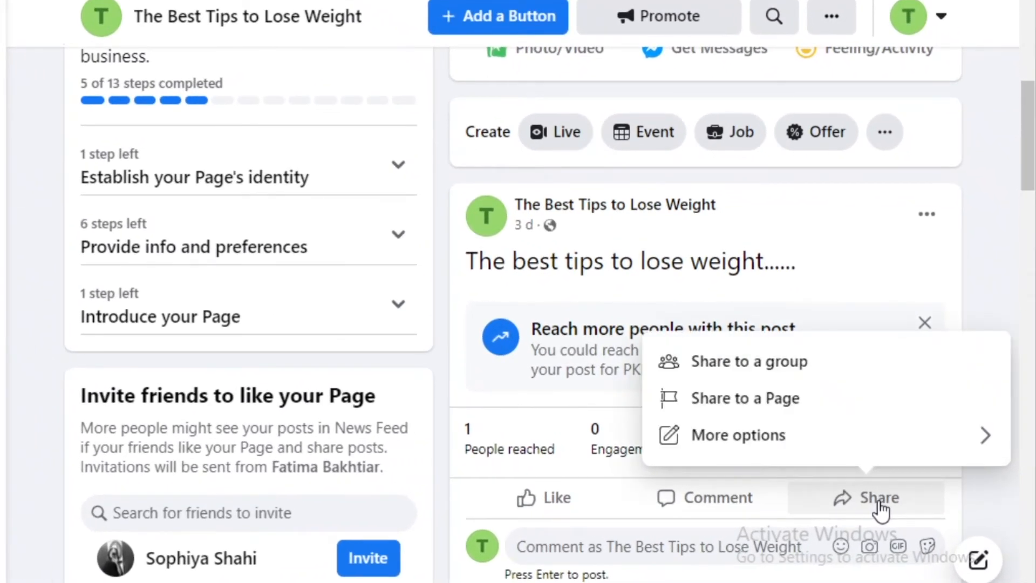
{"action": "left_click", "coordinate": [769, 367]}
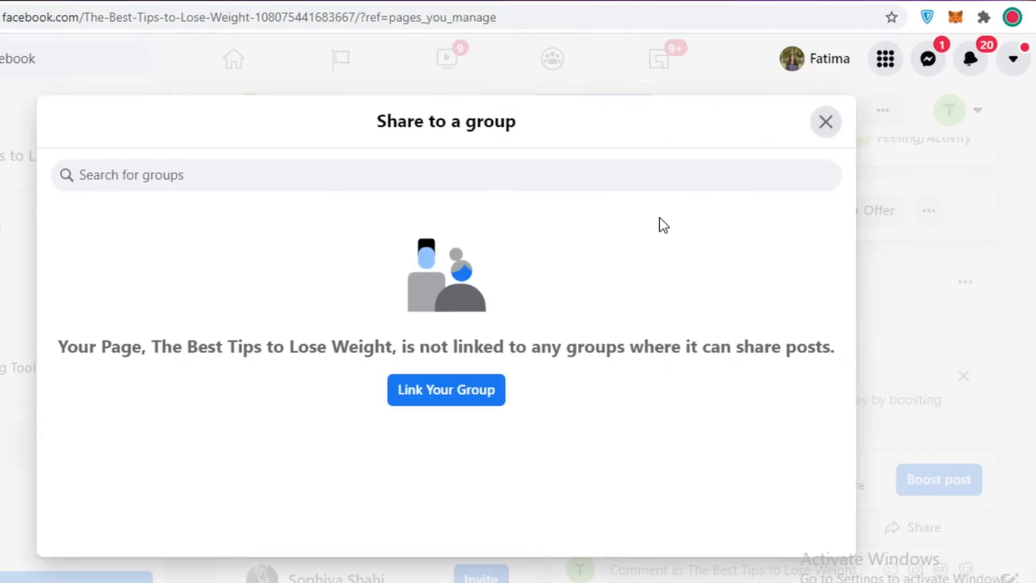
{"action": "left_click", "coordinate": [838, 117]}
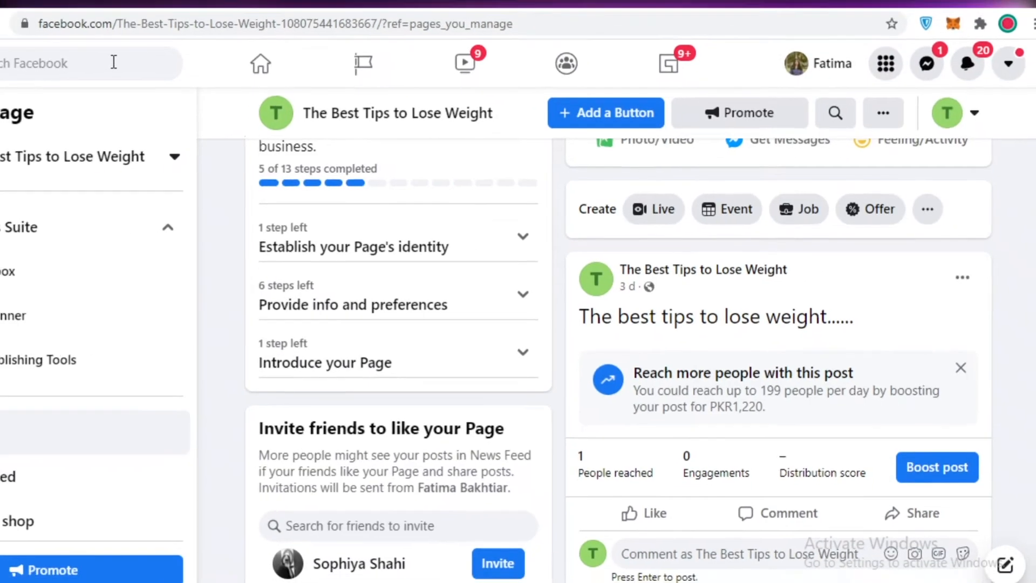
Open the Weight Loss & Diets Tips For Women group from the recent Facebook searches
{"action": "left_click", "coordinate": [80, 57]}
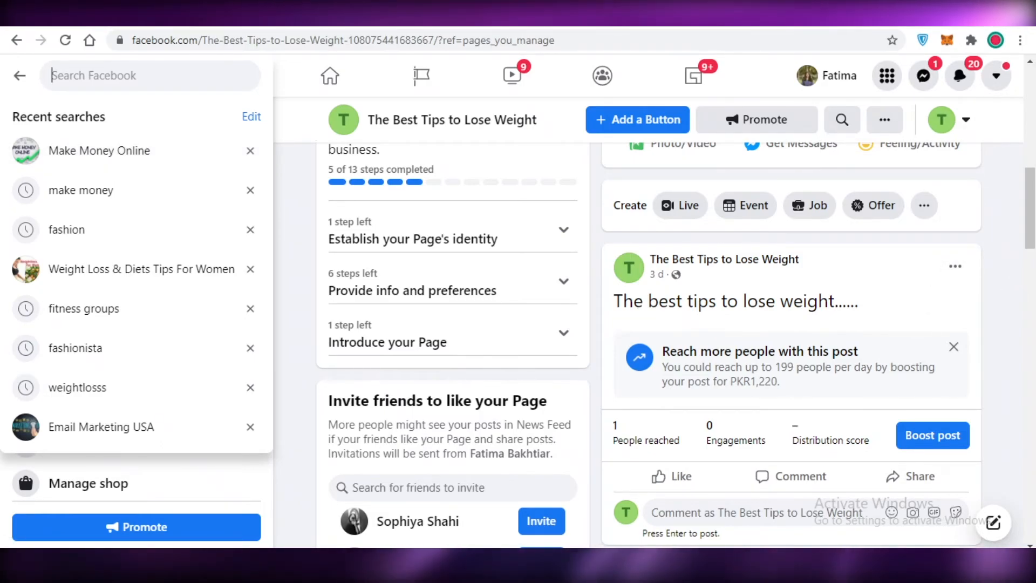
{"action": "scroll", "coordinate": [648, 323], "scroll_direction": "down", "scroll_amount": 1}
{"action": "scroll", "coordinate": [546, 212], "scroll_direction": "up", "scroll_amount": 10}
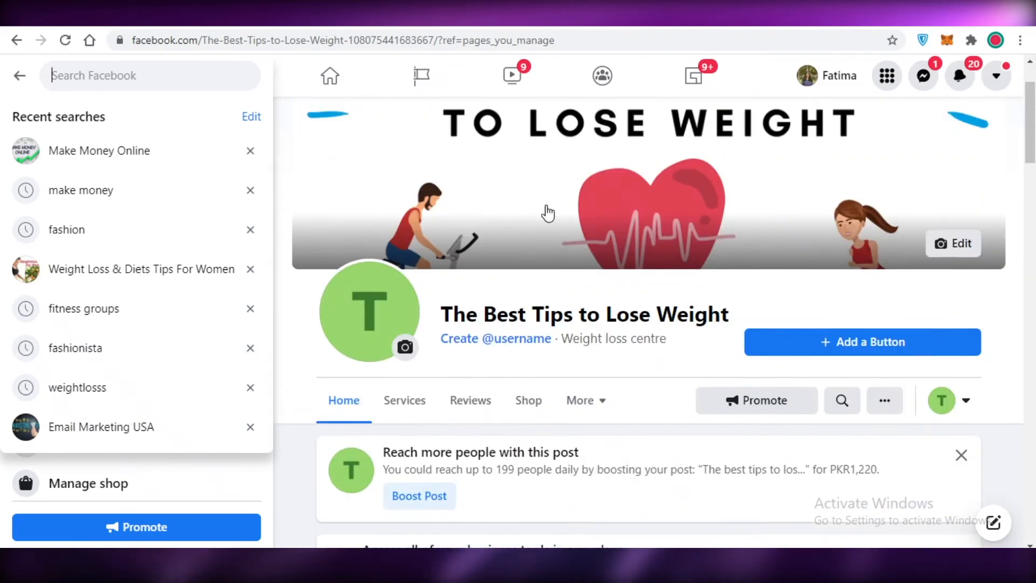
{"action": "scroll", "coordinate": [707, 286], "scroll_direction": "down", "scroll_amount": 3}
{"action": "scroll", "coordinate": [701, 273], "scroll_direction": "up", "scroll_amount": 3}
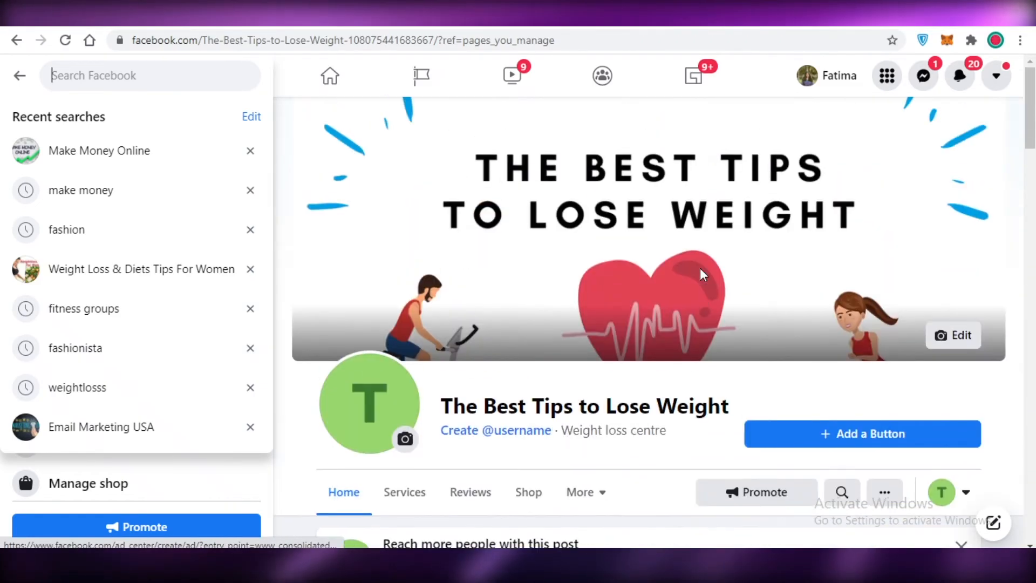
{"action": "scroll", "coordinate": [702, 275], "scroll_direction": "down", "scroll_amount": 2}
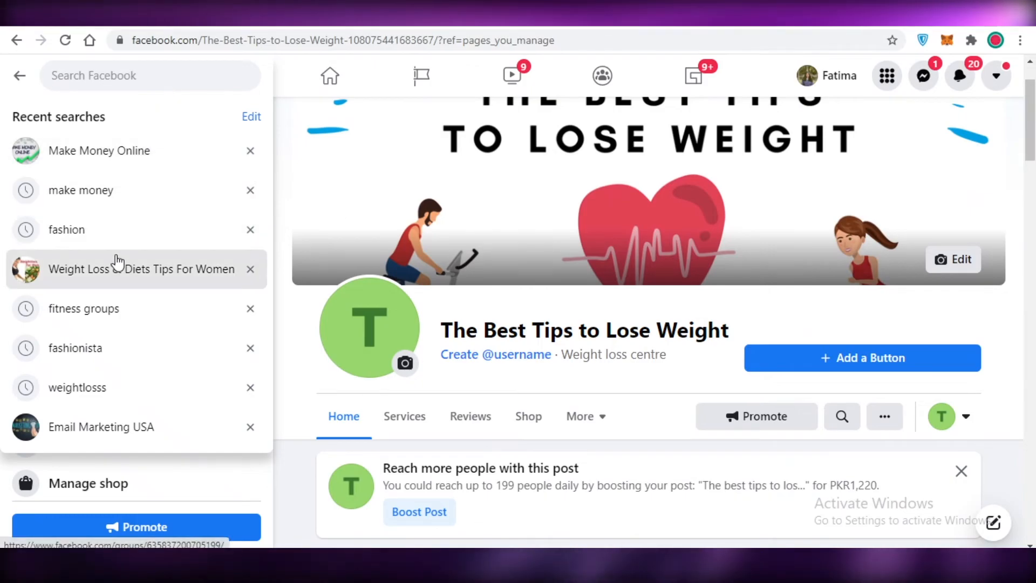
{"action": "key", "text": "Escape"}
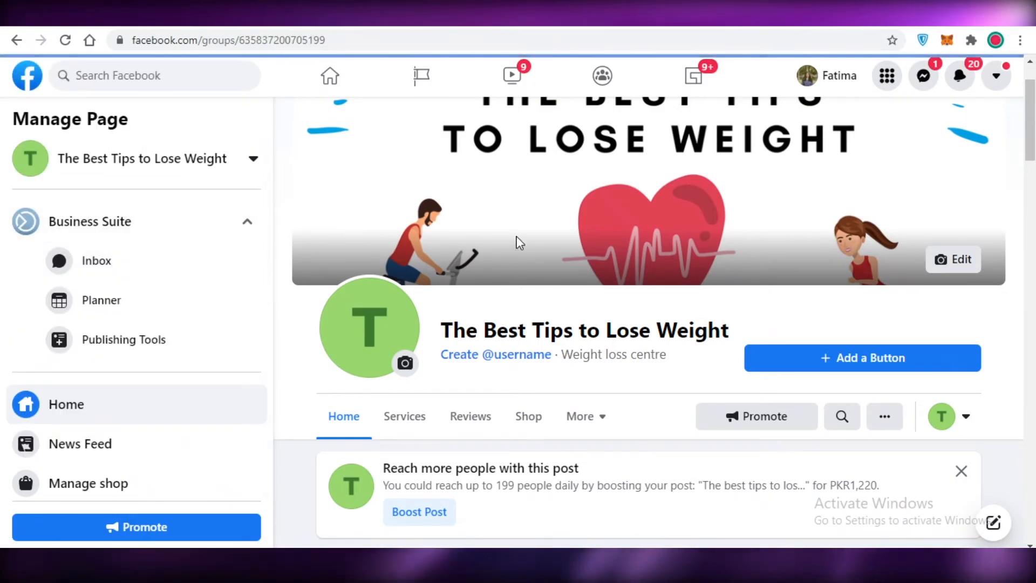
Examine the group's posts and comments to see how members promote weight-loss offers and share links
{"action": "scroll", "coordinate": [740, 276], "scroll_direction": "down", "scroll_amount": 4}
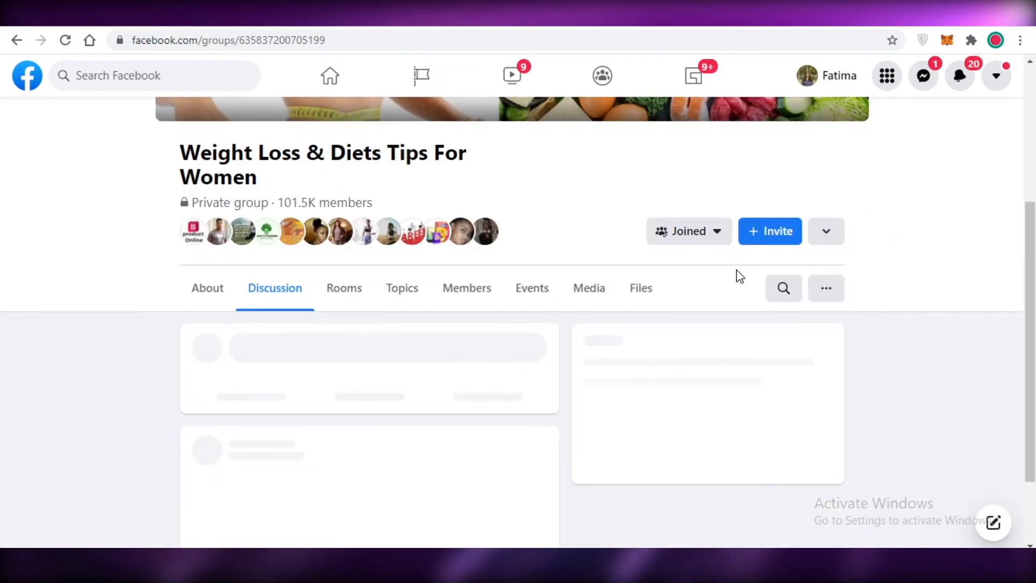
{"action": "scroll", "coordinate": [528, 321], "scroll_direction": "down", "scroll_amount": 2}
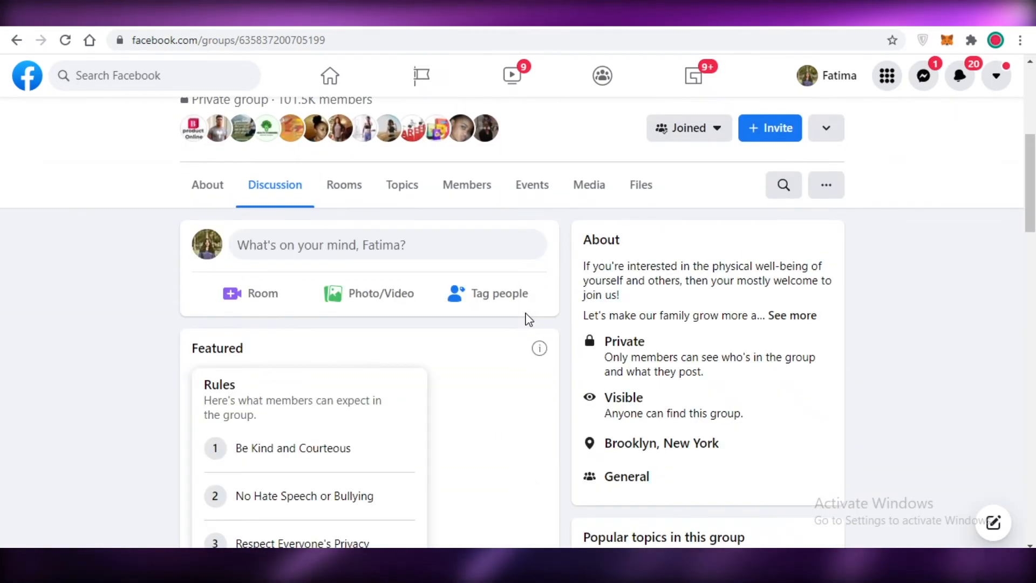
{"action": "scroll", "coordinate": [528, 319], "scroll_direction": "down", "scroll_amount": 5}
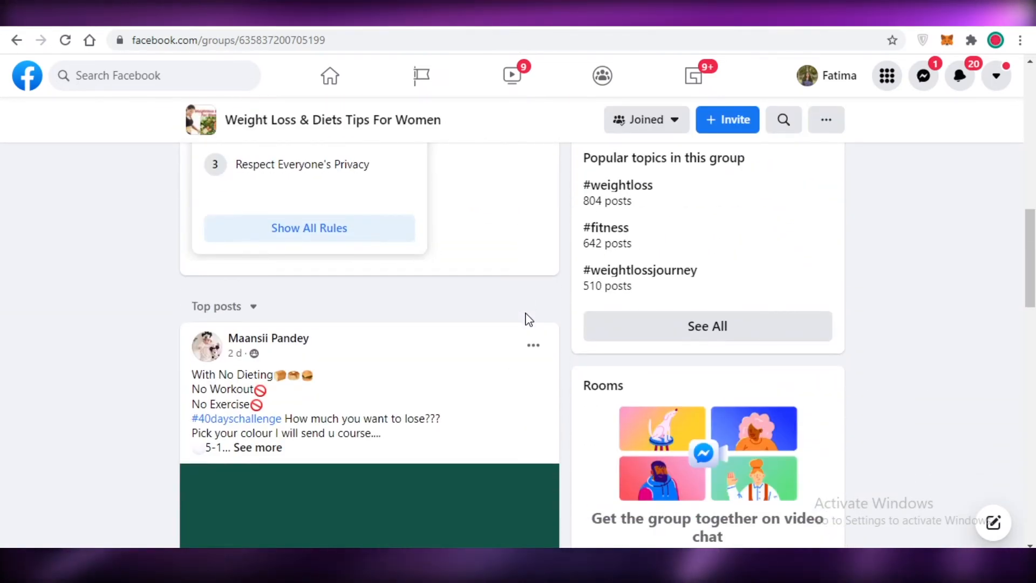
{"action": "scroll", "coordinate": [528, 320], "scroll_direction": "down", "scroll_amount": 4}
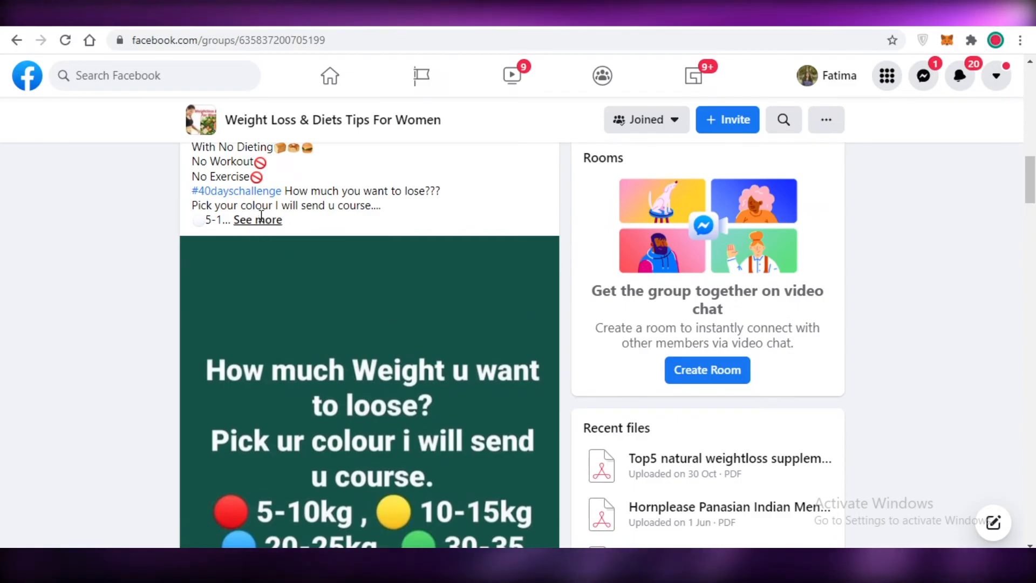
{"action": "scroll", "coordinate": [462, 229], "scroll_direction": "down", "scroll_amount": 7}
{"action": "scroll", "coordinate": [462, 230], "scroll_direction": "down", "scroll_amount": 16}
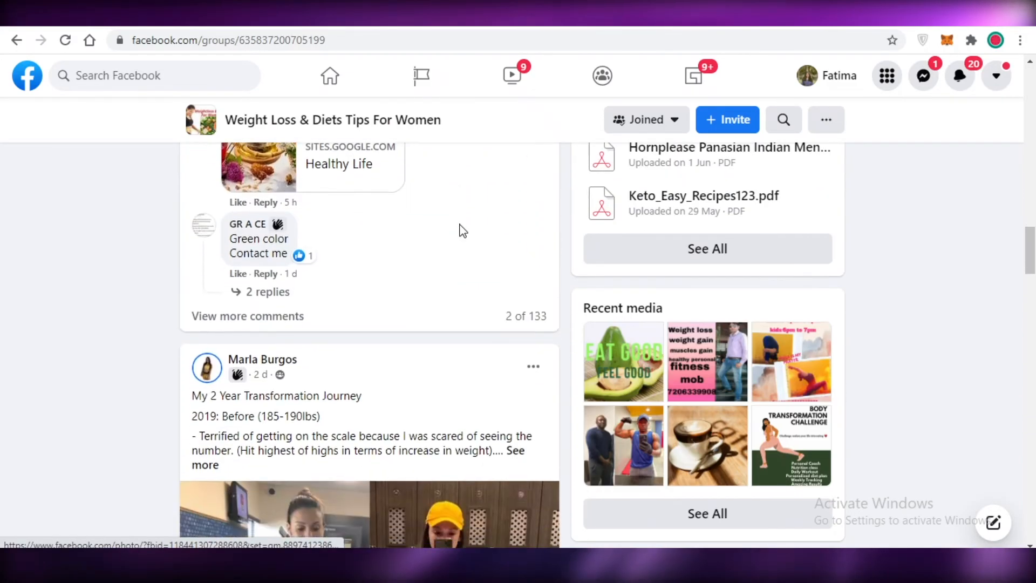
{"action": "scroll", "coordinate": [456, 229], "scroll_direction": "down", "scroll_amount": 9}
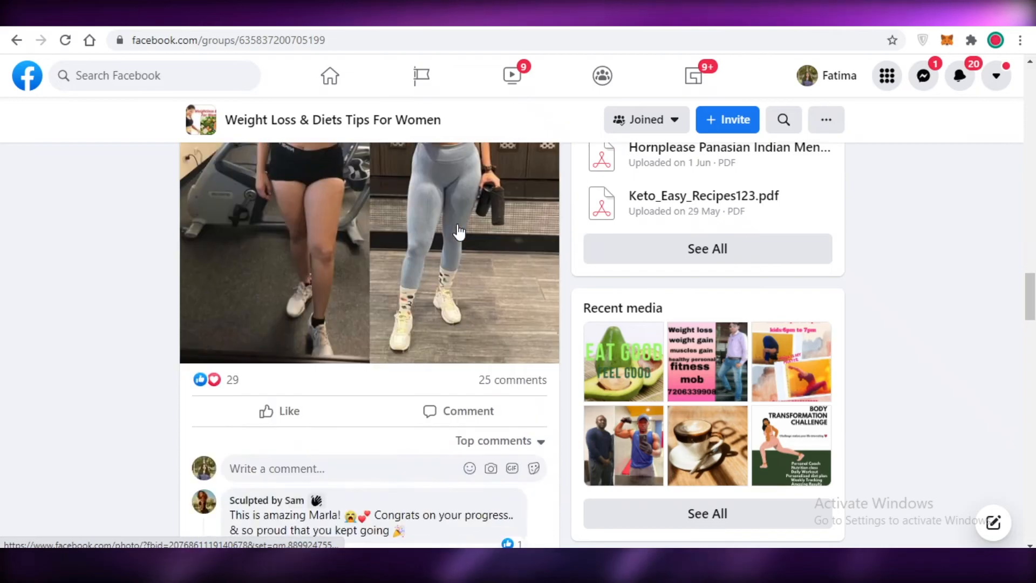
{"action": "scroll", "coordinate": [342, 351], "scroll_direction": "up", "scroll_amount": 3}
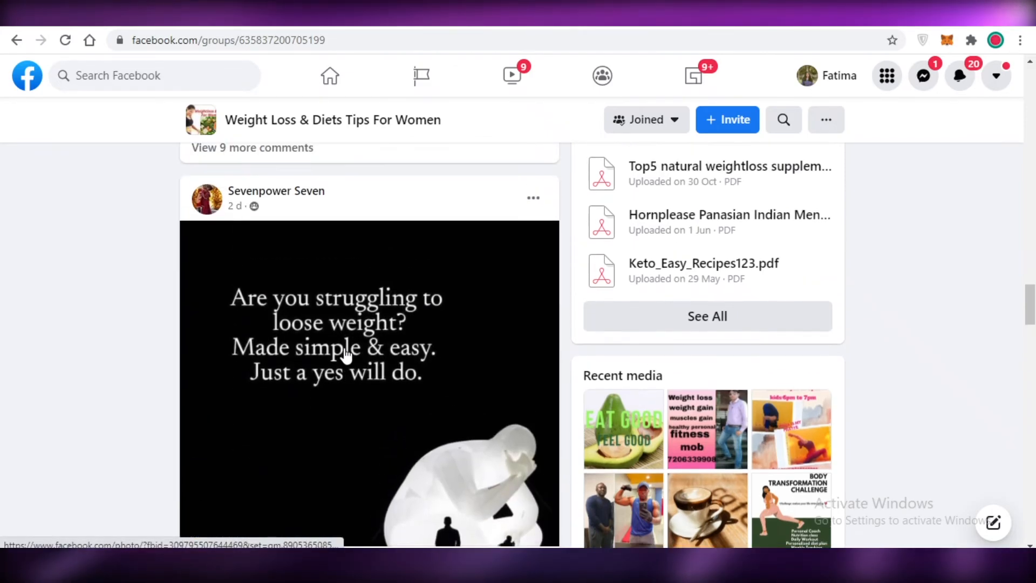
{"action": "scroll", "coordinate": [347, 357], "scroll_direction": "down", "scroll_amount": 14}
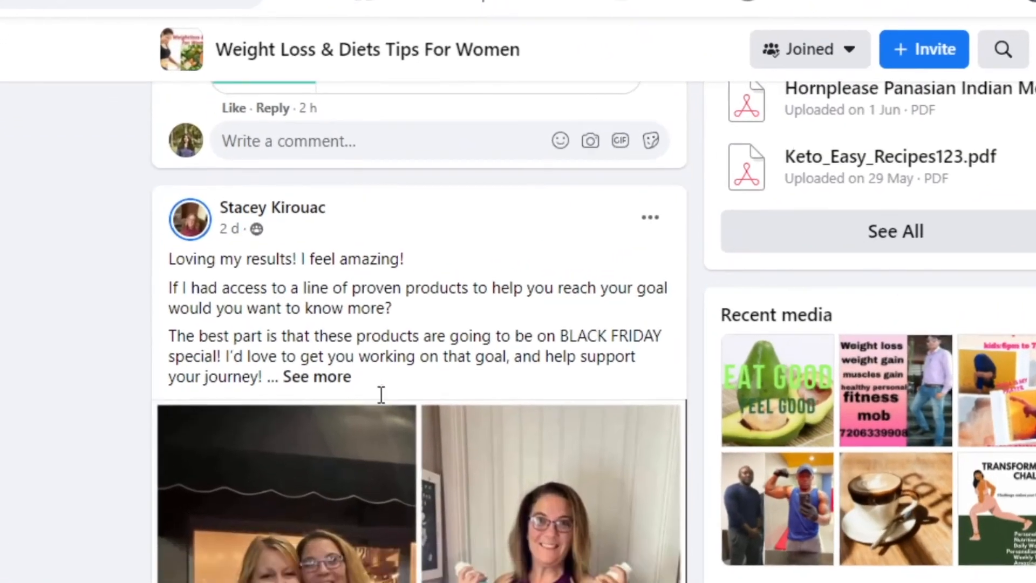
{"action": "scroll", "coordinate": [381, 395], "scroll_direction": "down", "scroll_amount": 15}
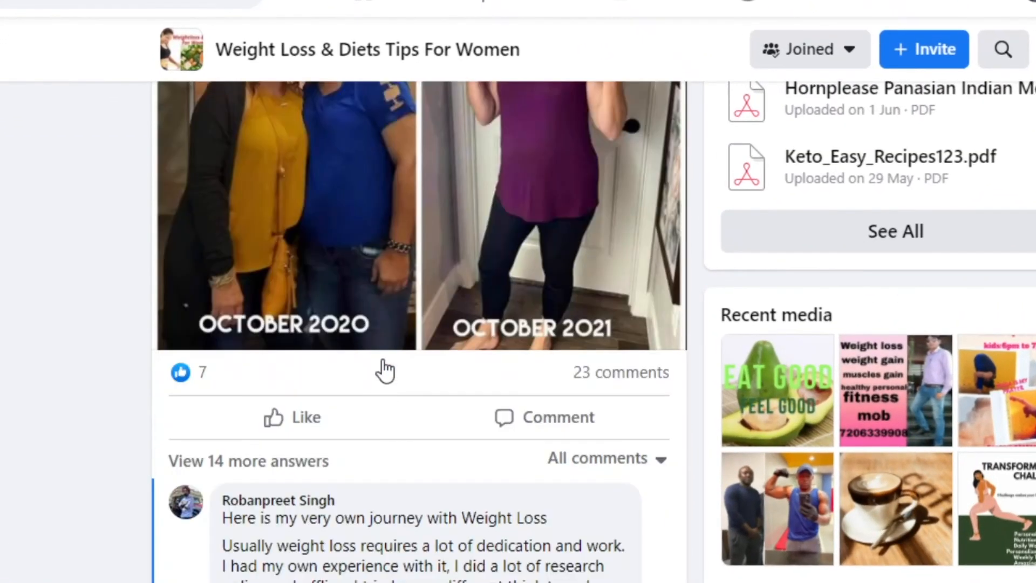
{"action": "scroll", "coordinate": [416, 306], "scroll_direction": "up", "scroll_amount": 2}
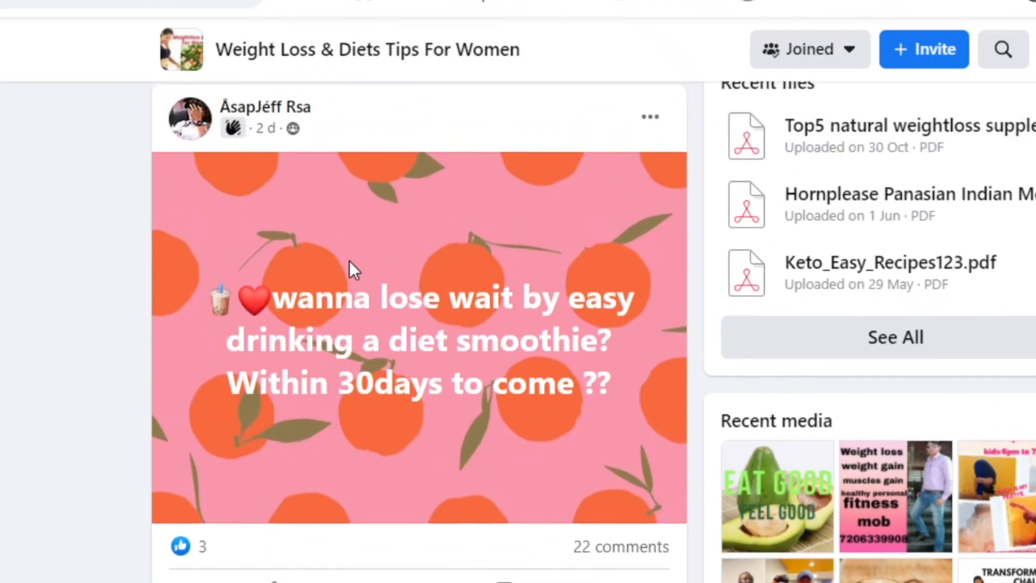
{"action": "scroll", "coordinate": [621, 313], "scroll_direction": "down", "scroll_amount": 5}
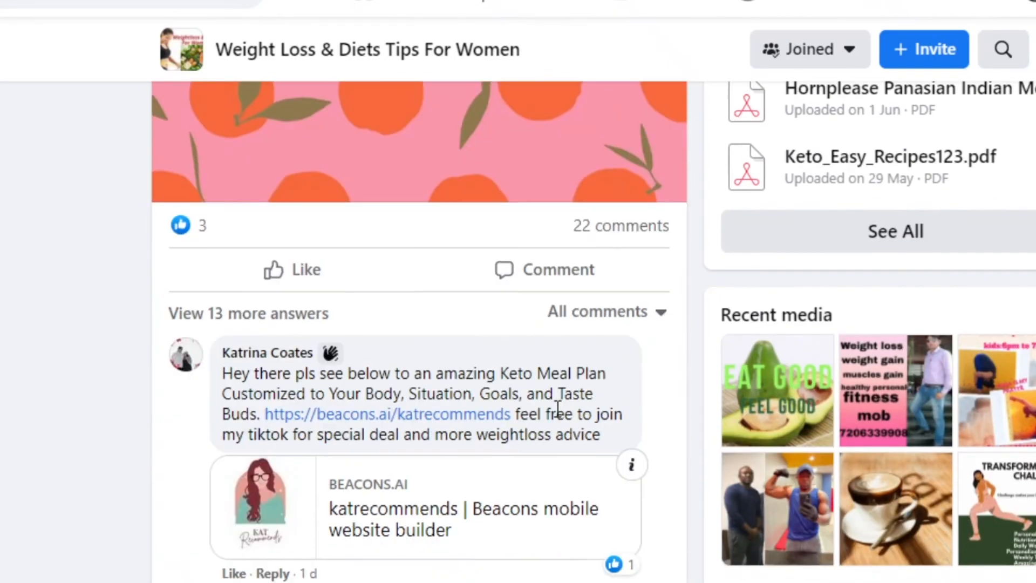
{"action": "scroll", "coordinate": [546, 428], "scroll_direction": "up", "scroll_amount": 5}
{"action": "scroll", "coordinate": [507, 250], "scroll_direction": "down", "scroll_amount": 20}
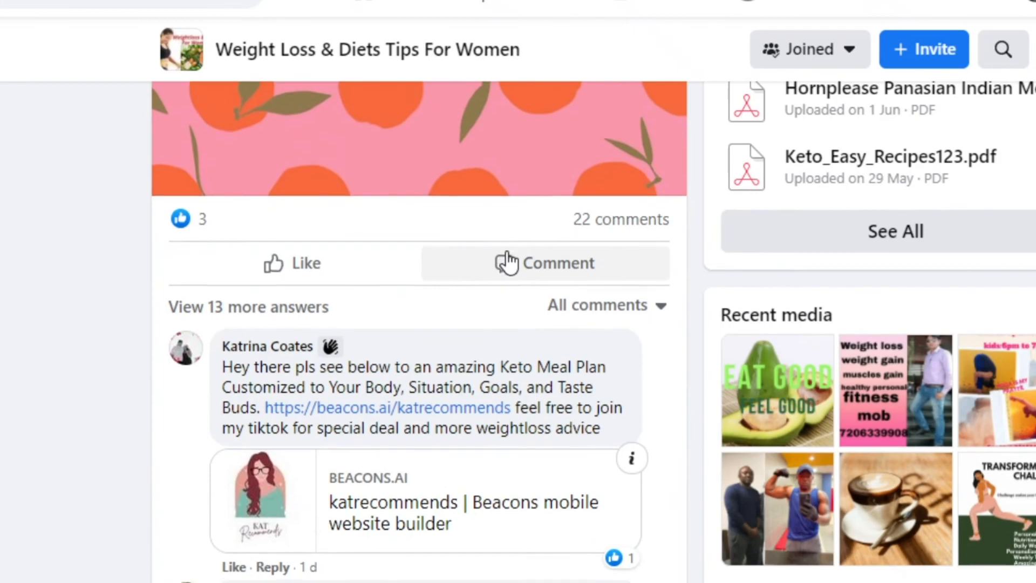
{"action": "scroll", "coordinate": [499, 297], "scroll_direction": "down", "scroll_amount": 10}
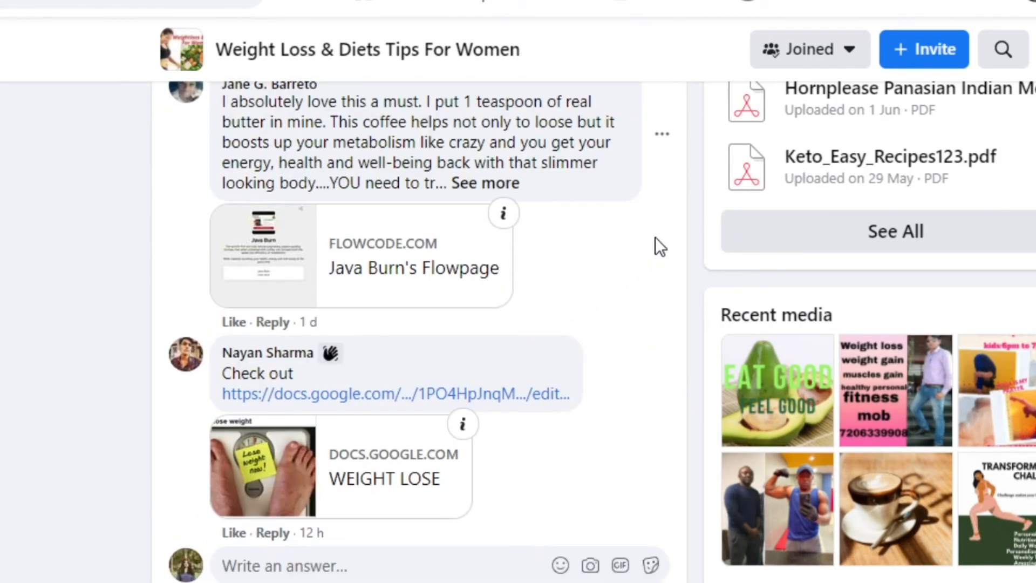
{"action": "scroll", "coordinate": [658, 244], "scroll_direction": "down", "scroll_amount": 5}
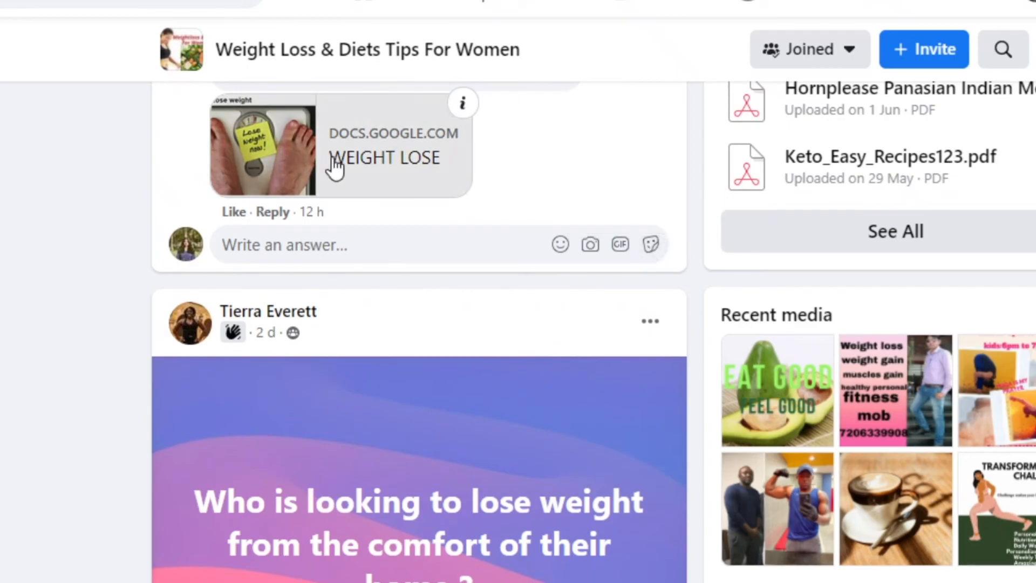
Open the overview of the Facebook Pages managed by the account
{"action": "left_click", "coordinate": [125, 0]}
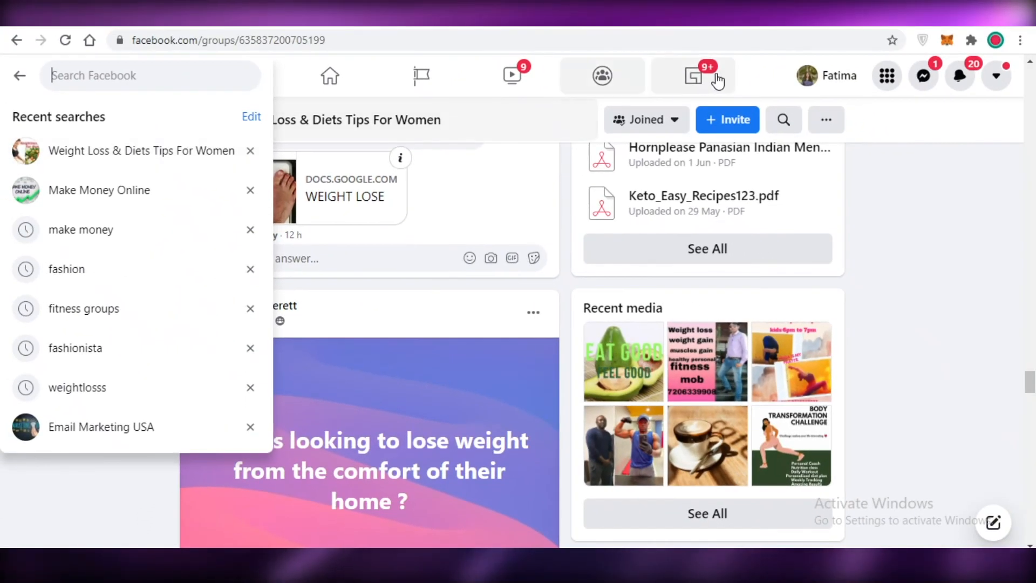
{"action": "left_click", "coordinate": [888, 76]}
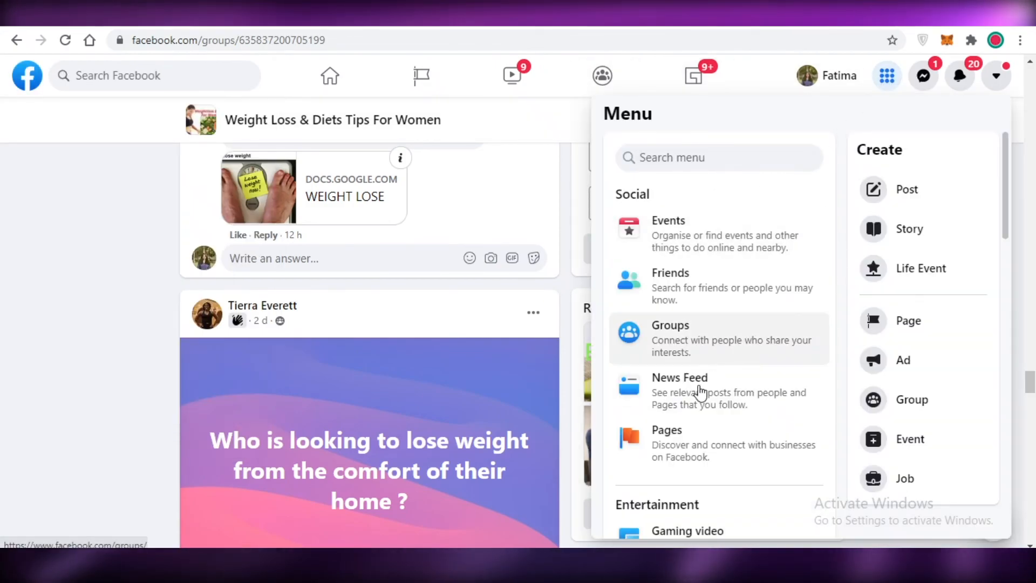
{"action": "left_click", "coordinate": [664, 431]}
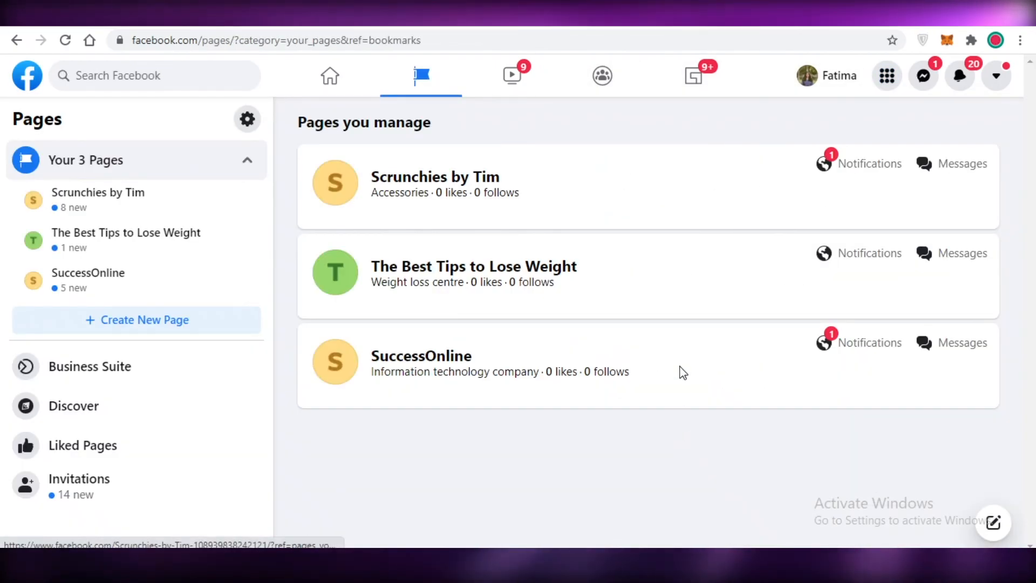